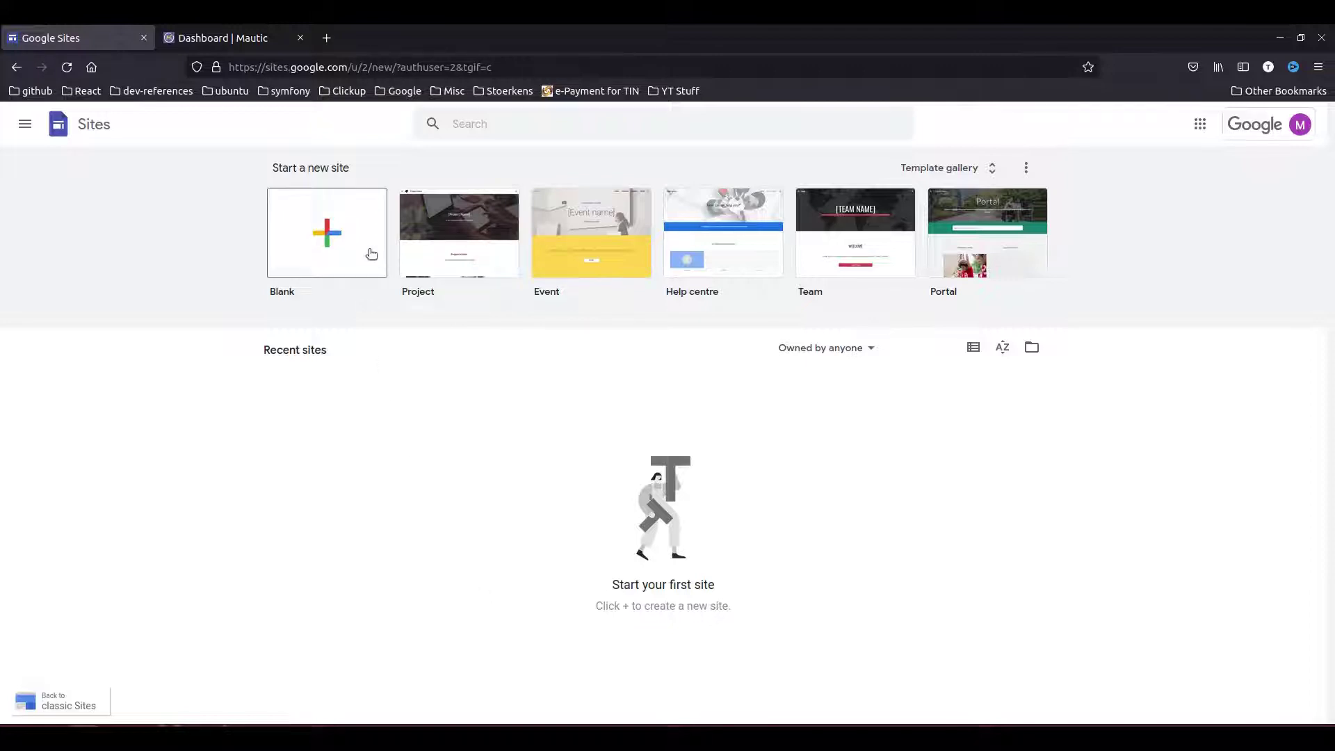
# - Create a new site from the Project template in the full template gallery
pyautogui.click(932, 173)
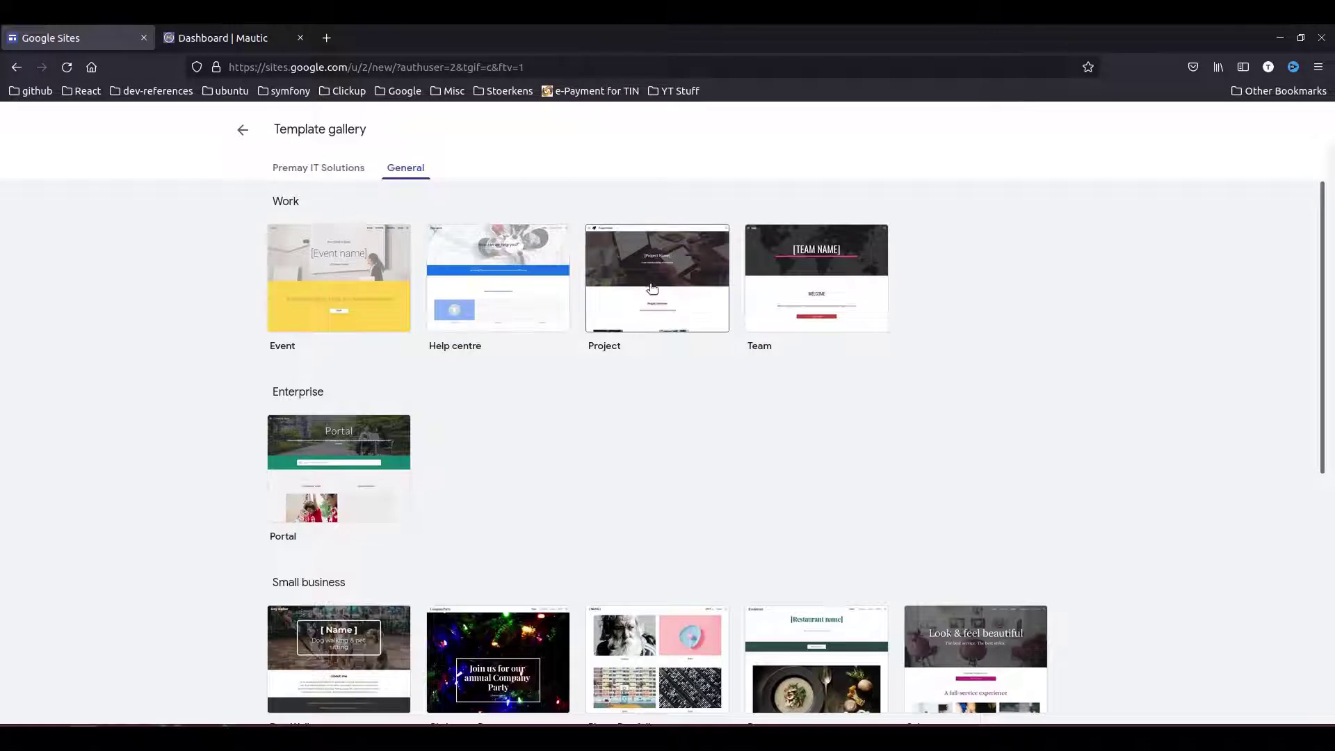
pyautogui.click(673, 418)
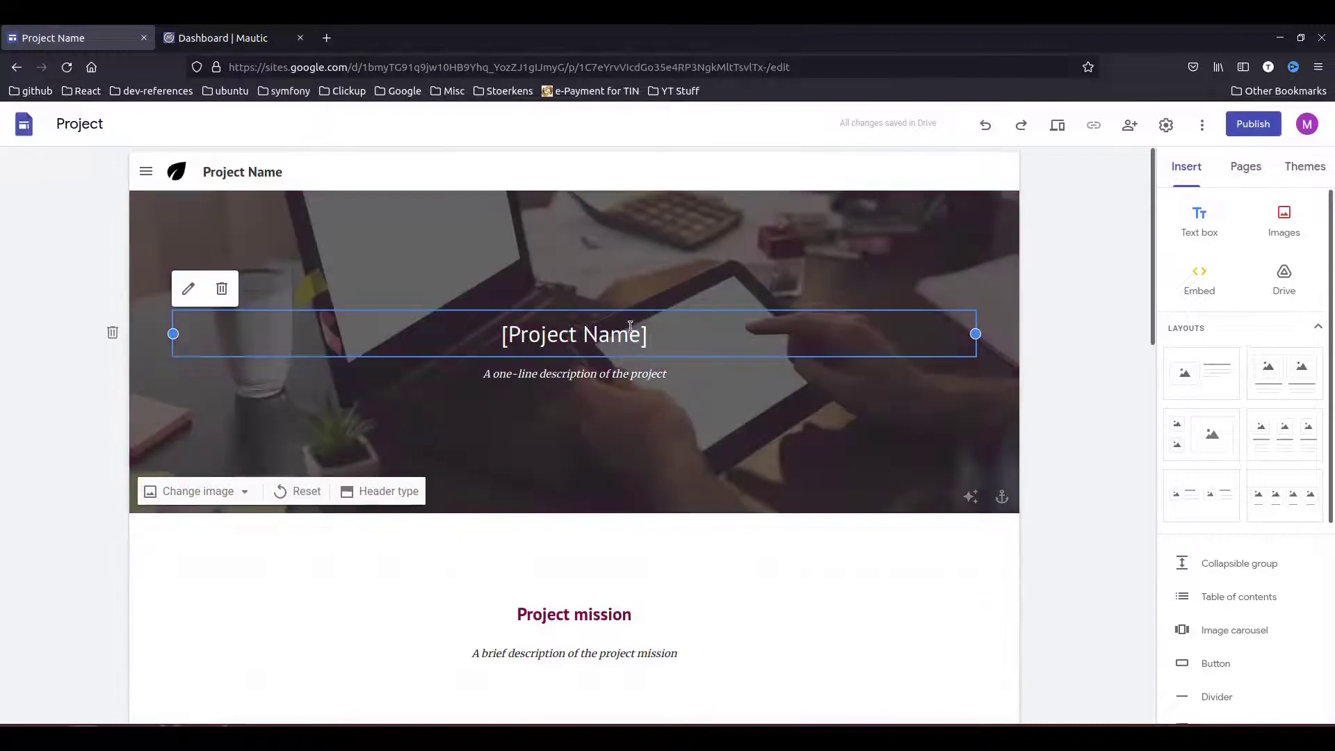
# - Delete the History, Team and FAQ pages from the Pages list
pyautogui.click(1245, 166)
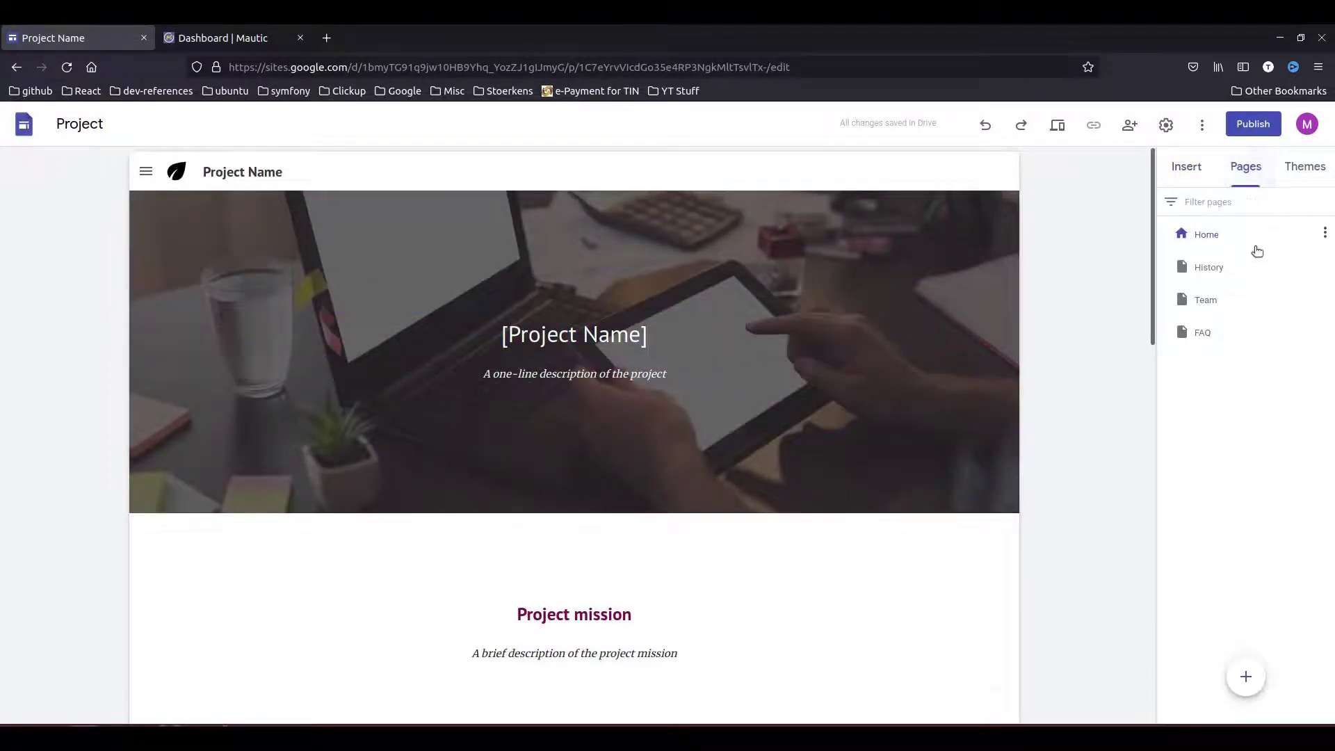
pyautogui.click(1323, 264)
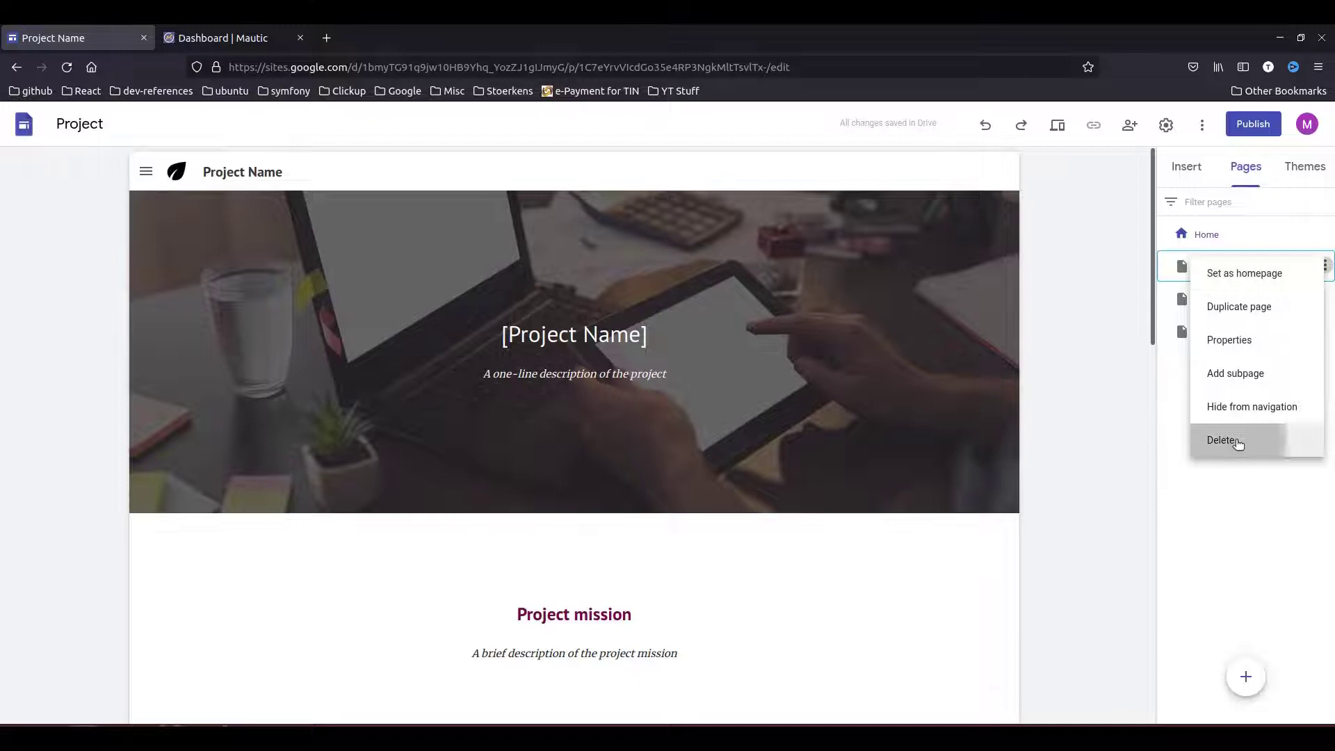
pyautogui.press('Escape')
pyautogui.click(1324, 270)
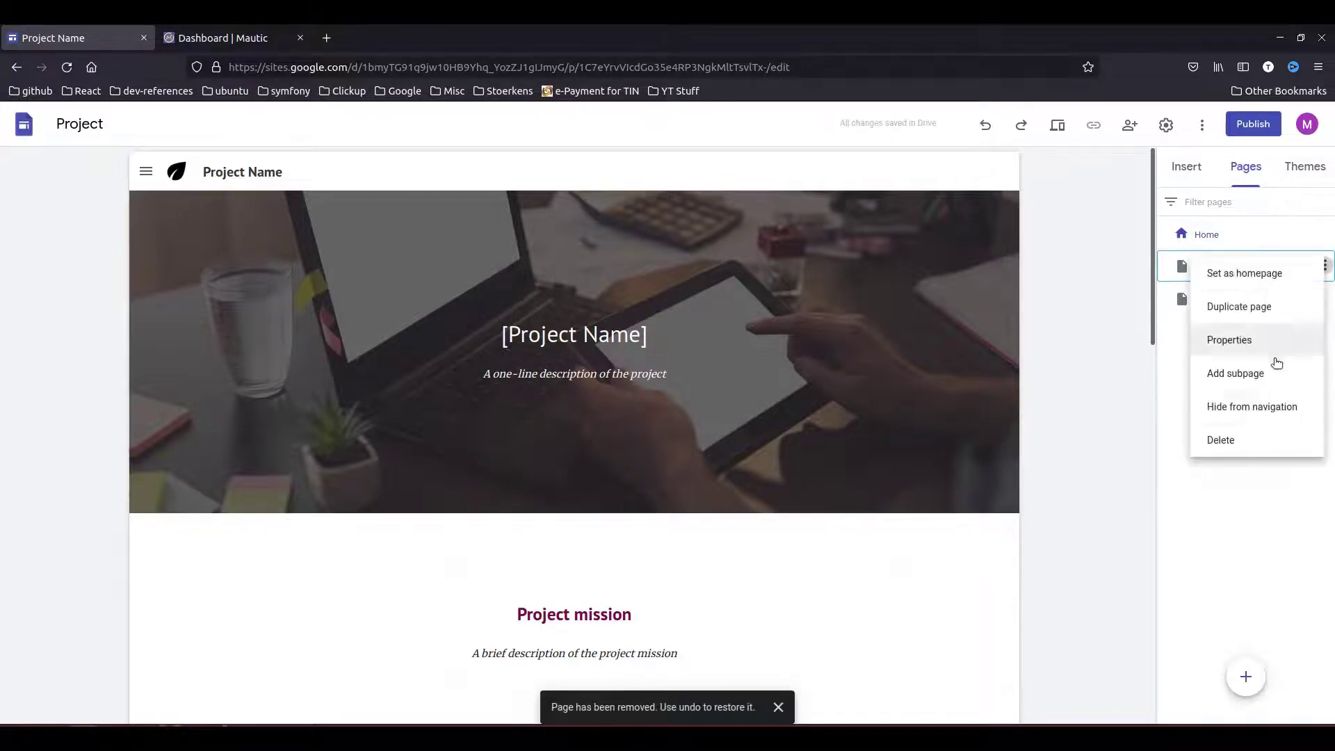
pyautogui.click(1245, 438)
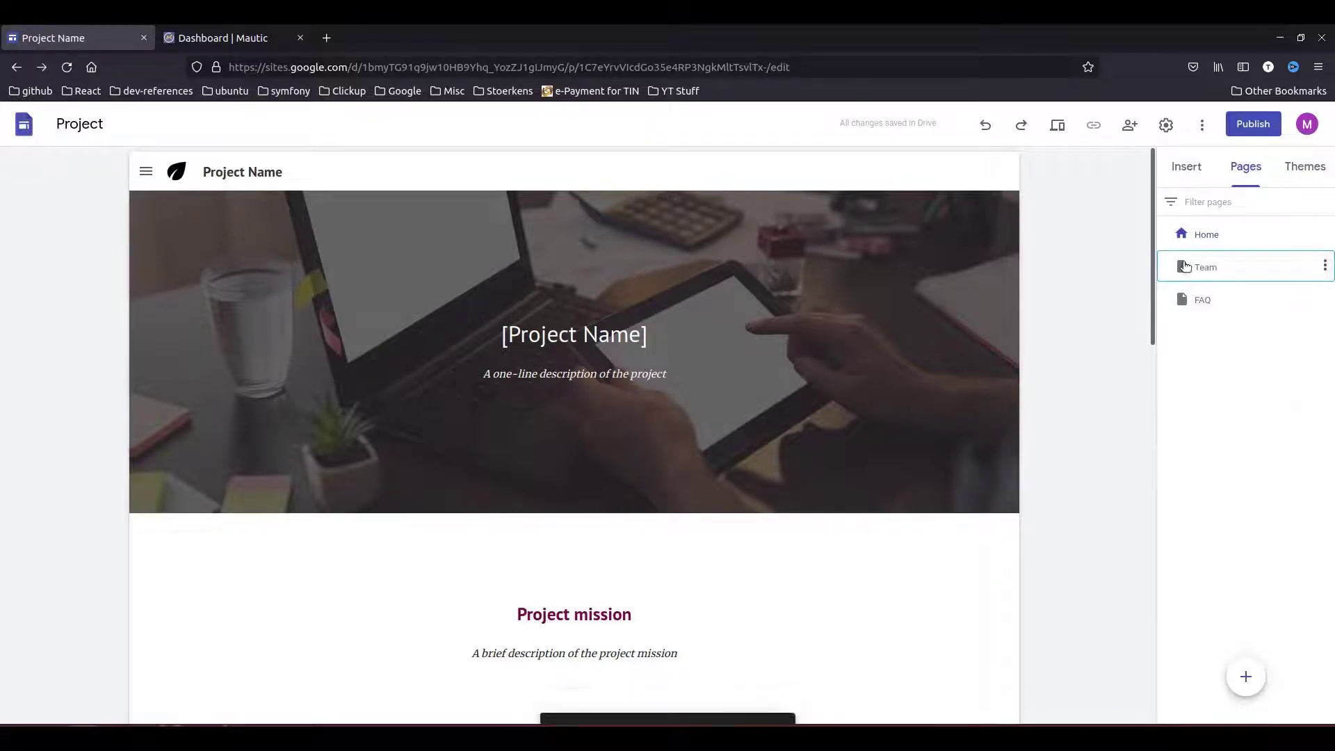
pyautogui.click(1324, 266)
pyautogui.click(1216, 443)
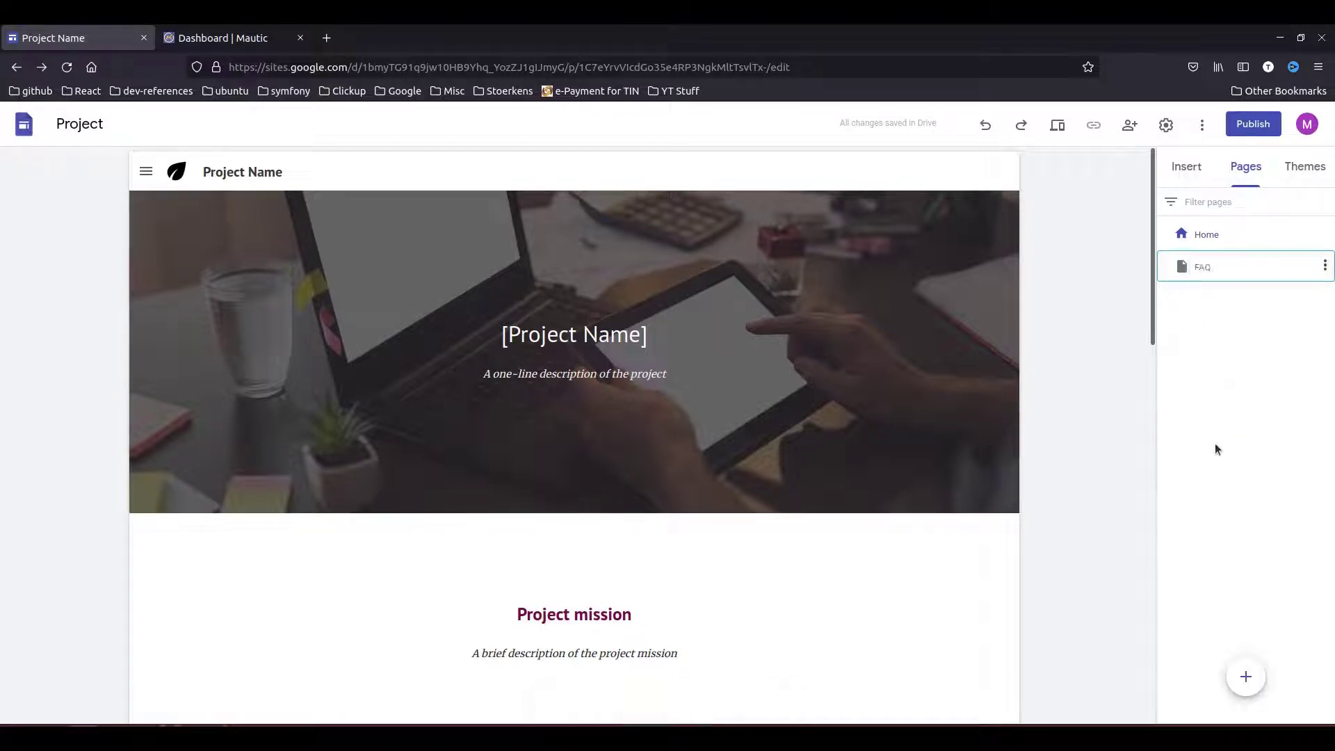
# - Change the header title to 'Code Integration & API' and the description to 'Sign up for Newsletter'
pyautogui.click(594, 340)
pyautogui.tripleClick(594, 340)
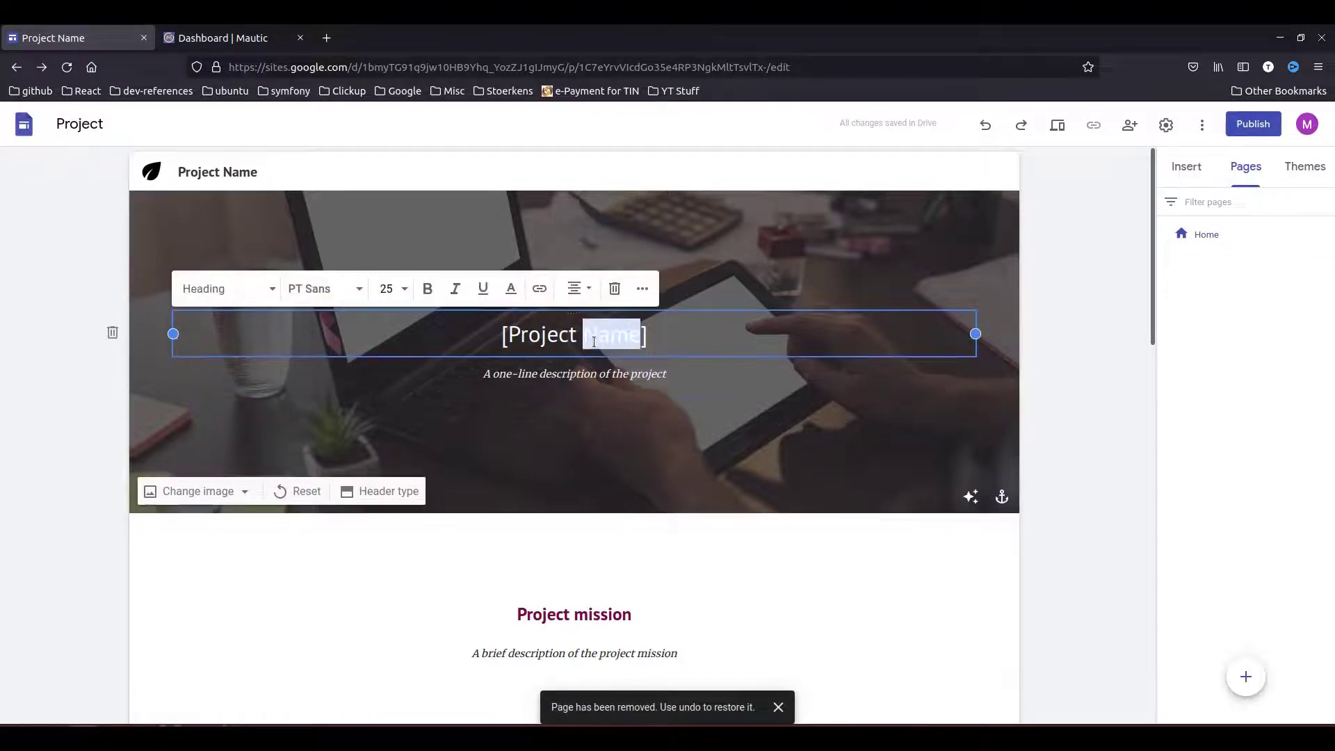
pyautogui.write('Code Integration & API')
pyautogui.tripleClick(562, 373)
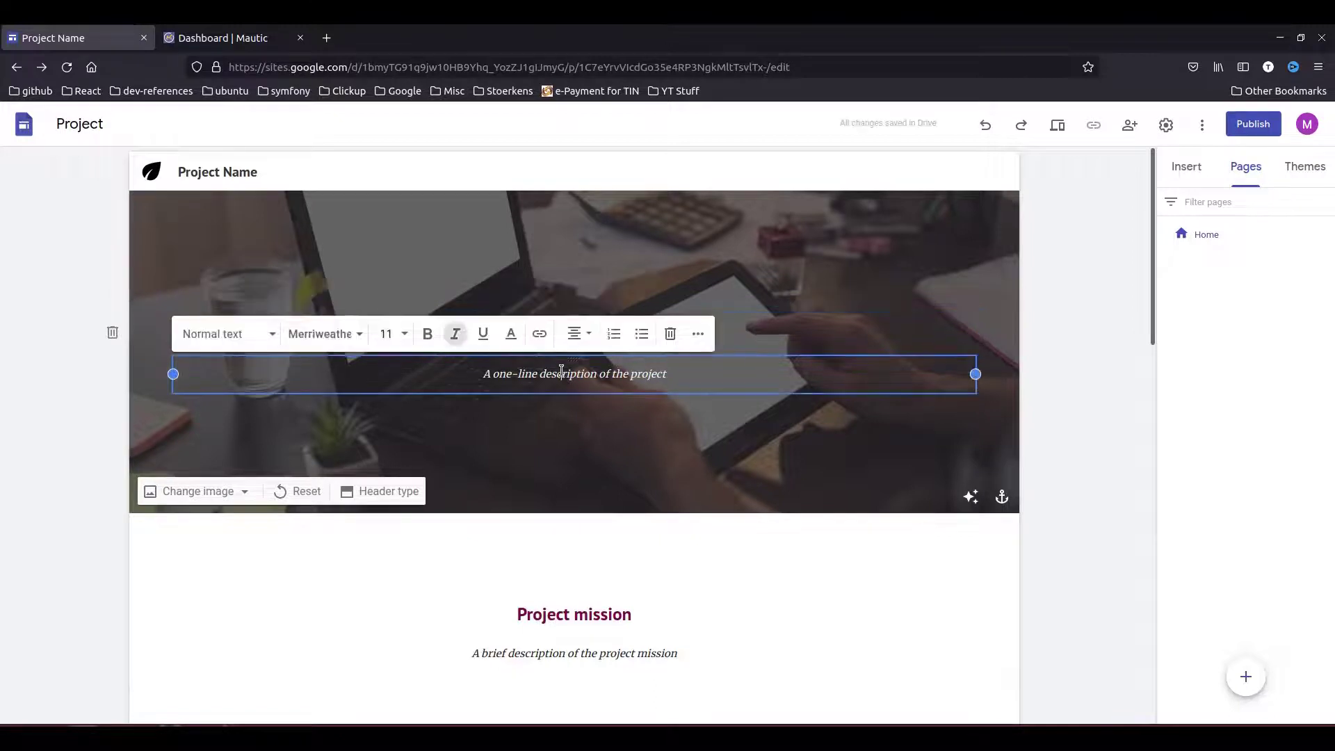
pyautogui.write('Sign up for Newsletter')
# - Delete the Effort, Questions and other lower sections plus the footer contact section
pyautogui.scroll(-3, 562, 389)
pyautogui.click(112, 505)
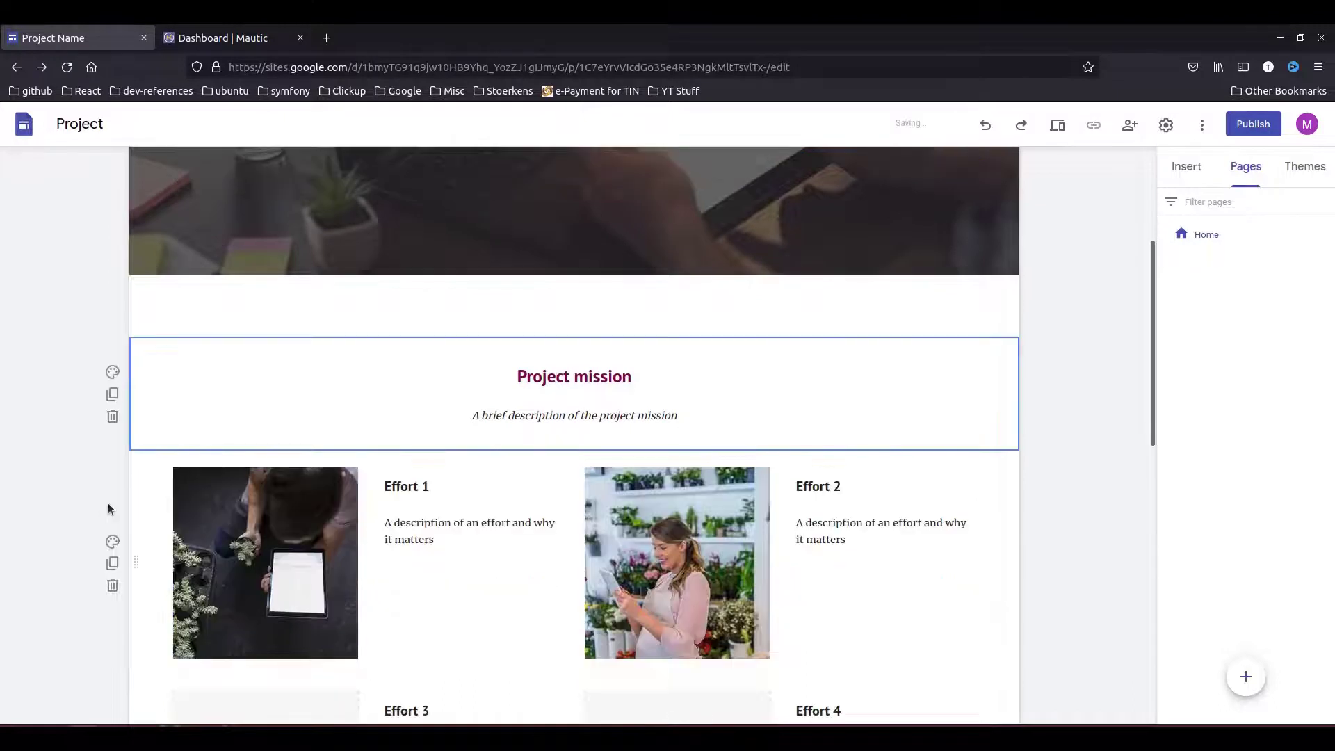
pyautogui.click(112, 585)
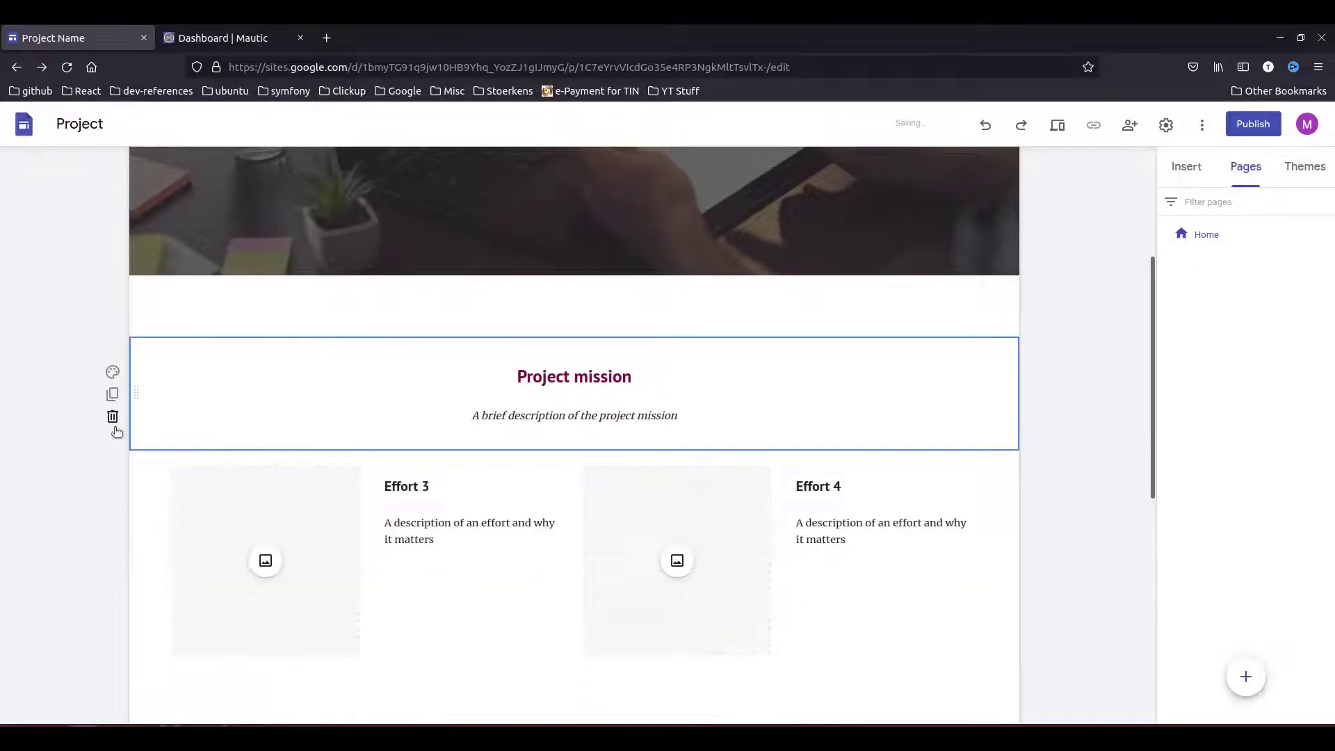
pyautogui.click(112, 583)
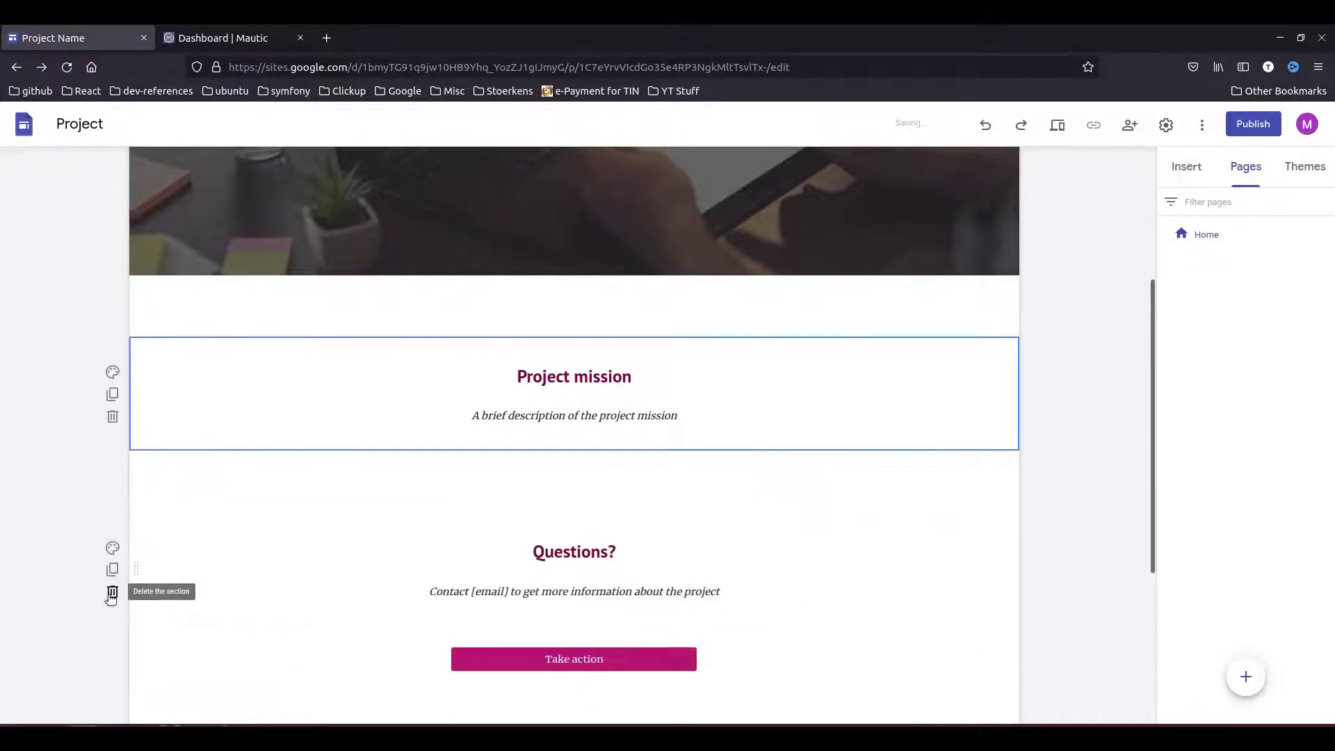
pyautogui.click(111, 591)
pyautogui.click(112, 630)
pyautogui.click(111, 477)
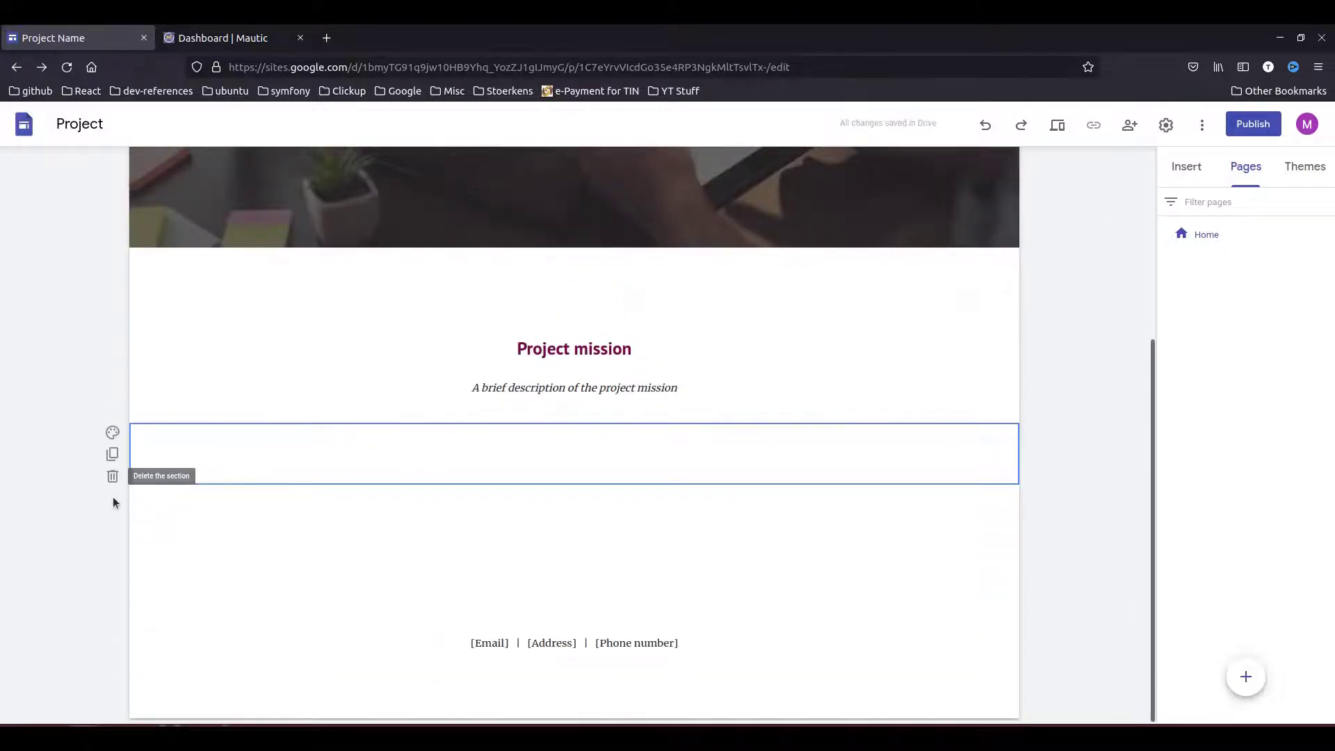
pyautogui.click(276, 629)
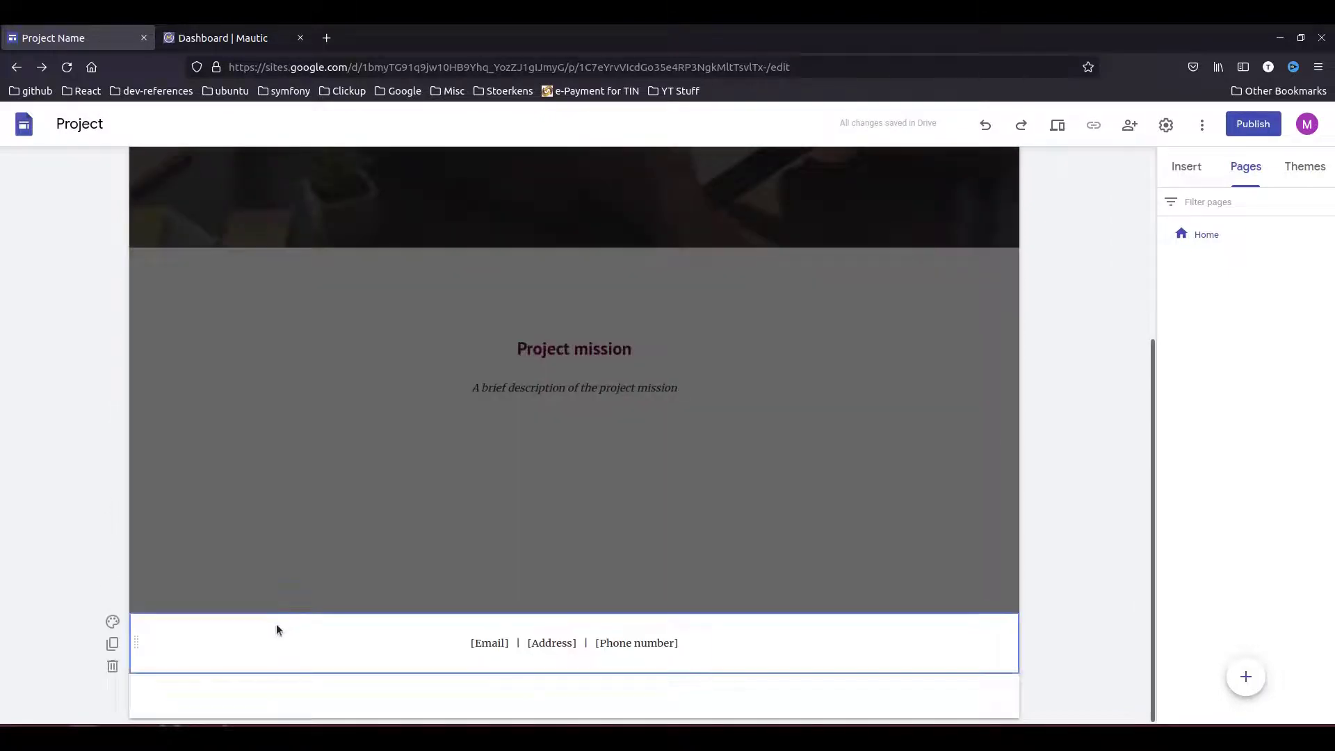
pyautogui.click(112, 666)
# - Remove the stray empty text box created below the Project mission box
pyautogui.click(543, 477)
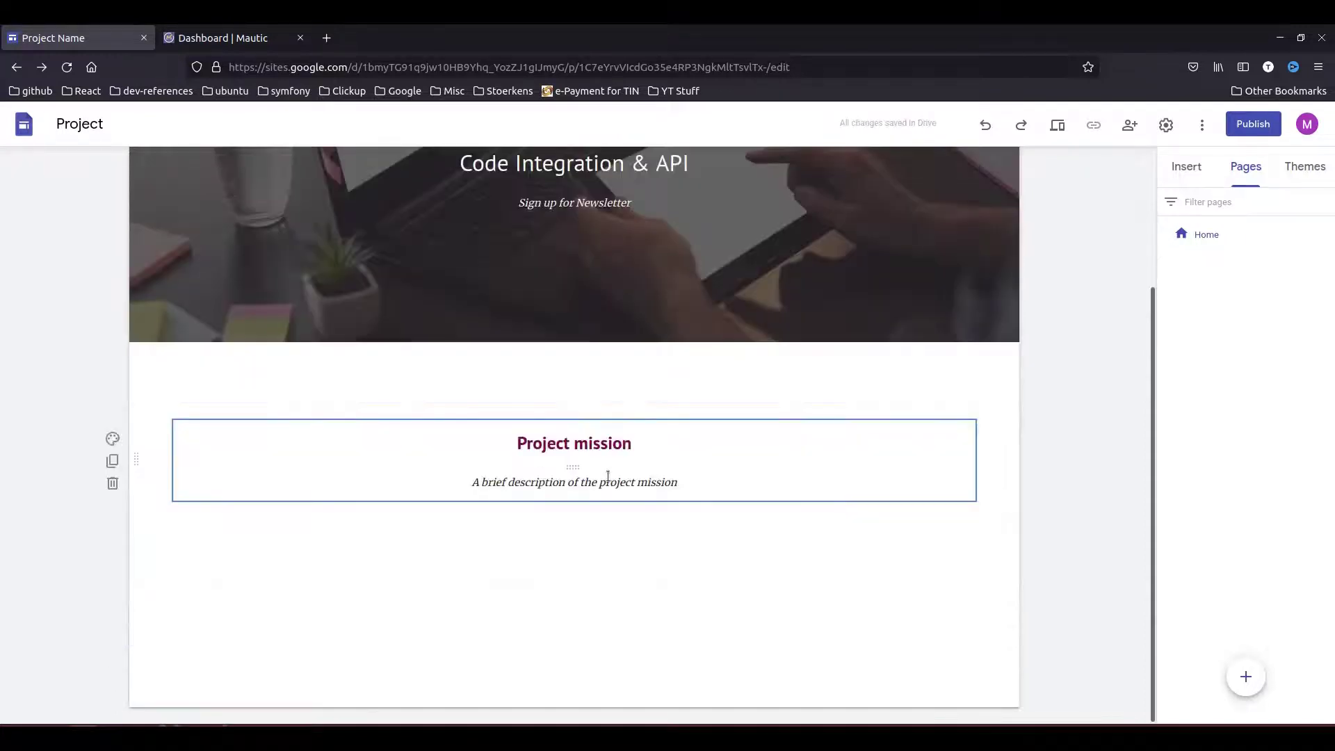
pyautogui.doubleClick(515, 540)
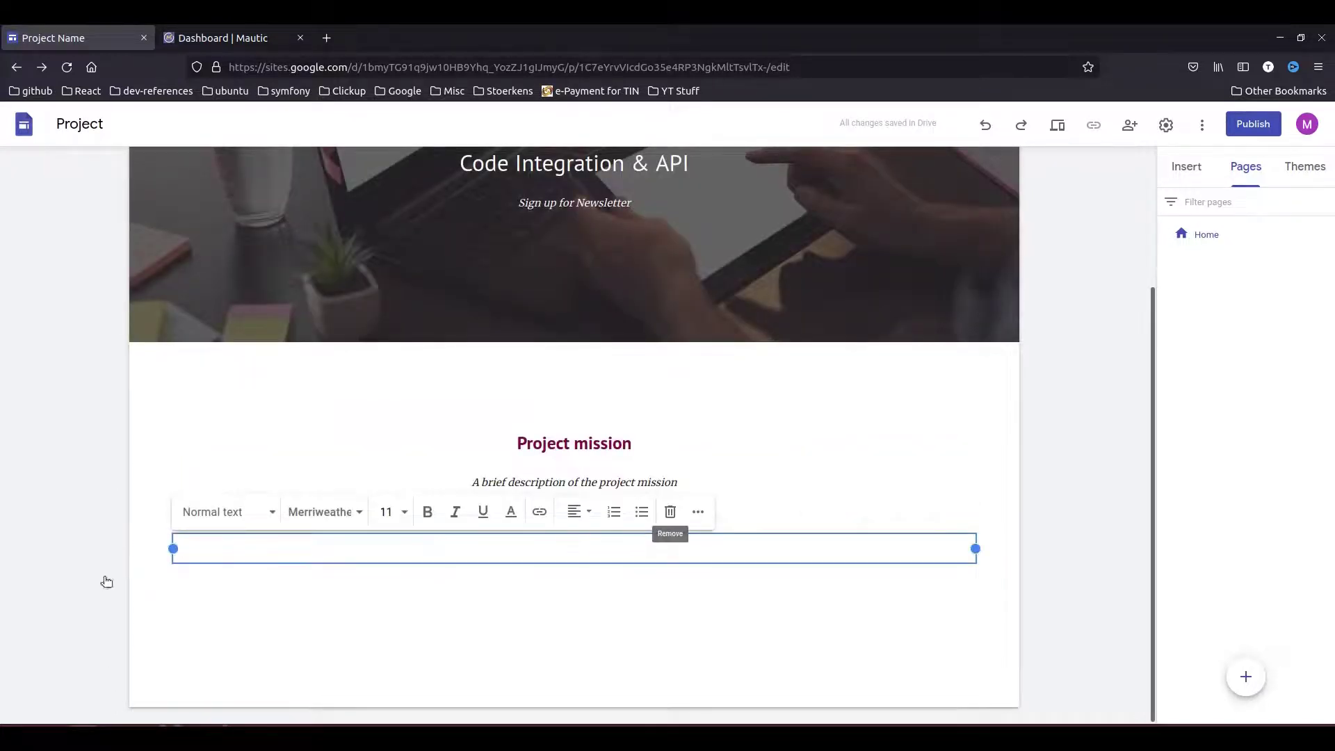
pyautogui.click(112, 571)
pyautogui.click(535, 559)
pyautogui.click(523, 594)
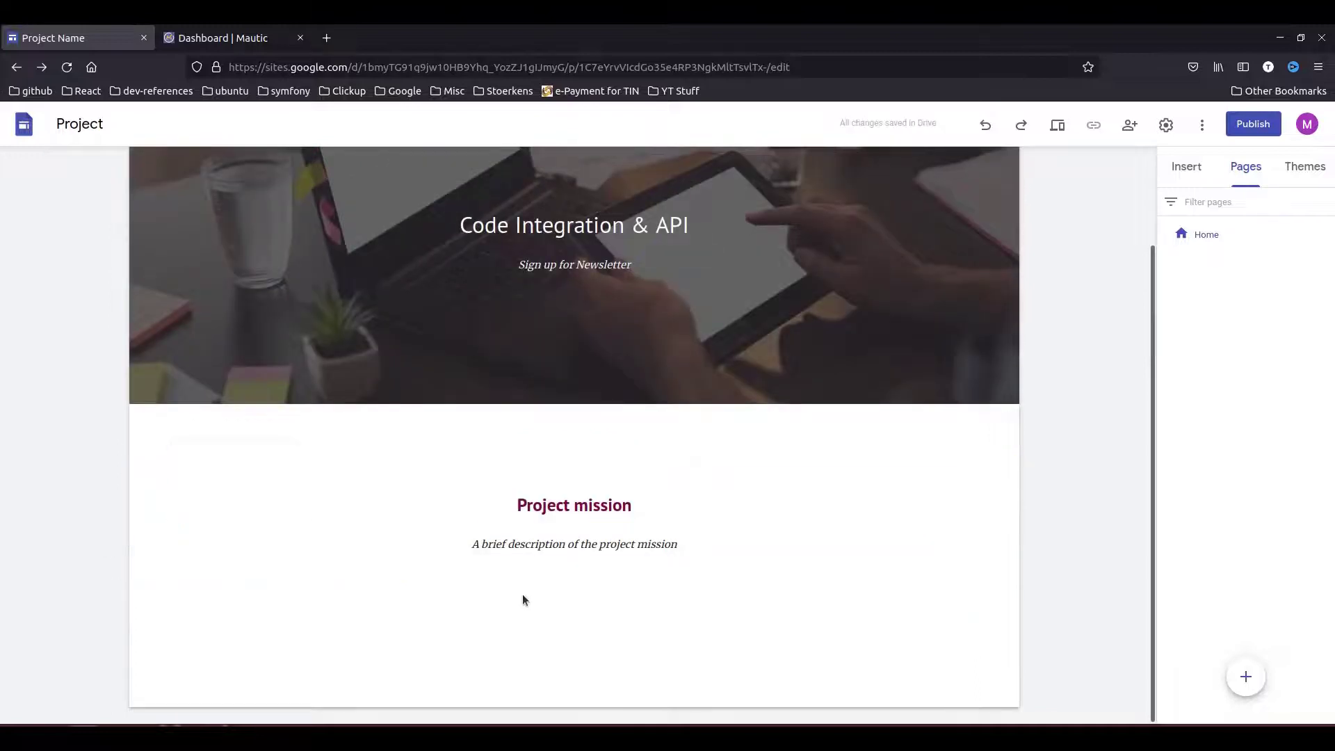
# - Open the Embed dialog from the Insert panel on its Embed code tab
pyautogui.click(1193, 172)
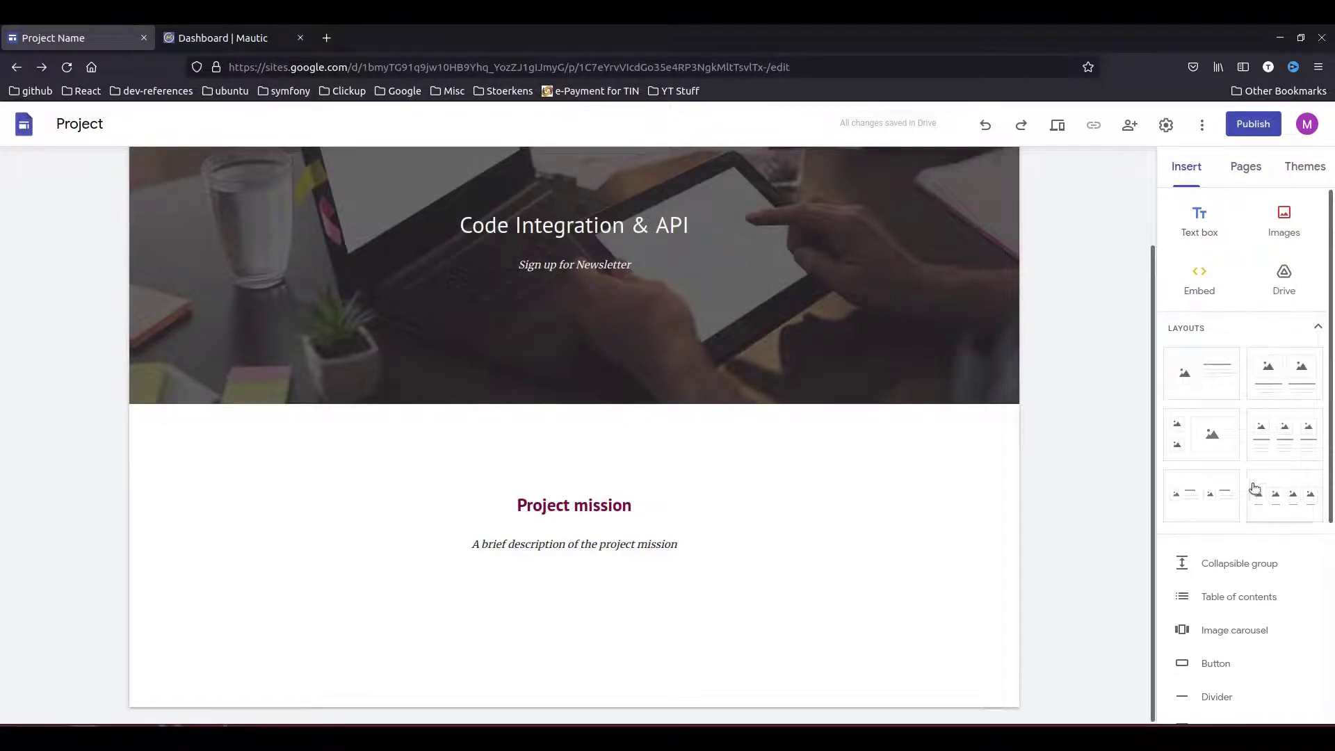
pyautogui.scroll(-3, 1252, 514)
pyautogui.scroll(-1, 1228, 524)
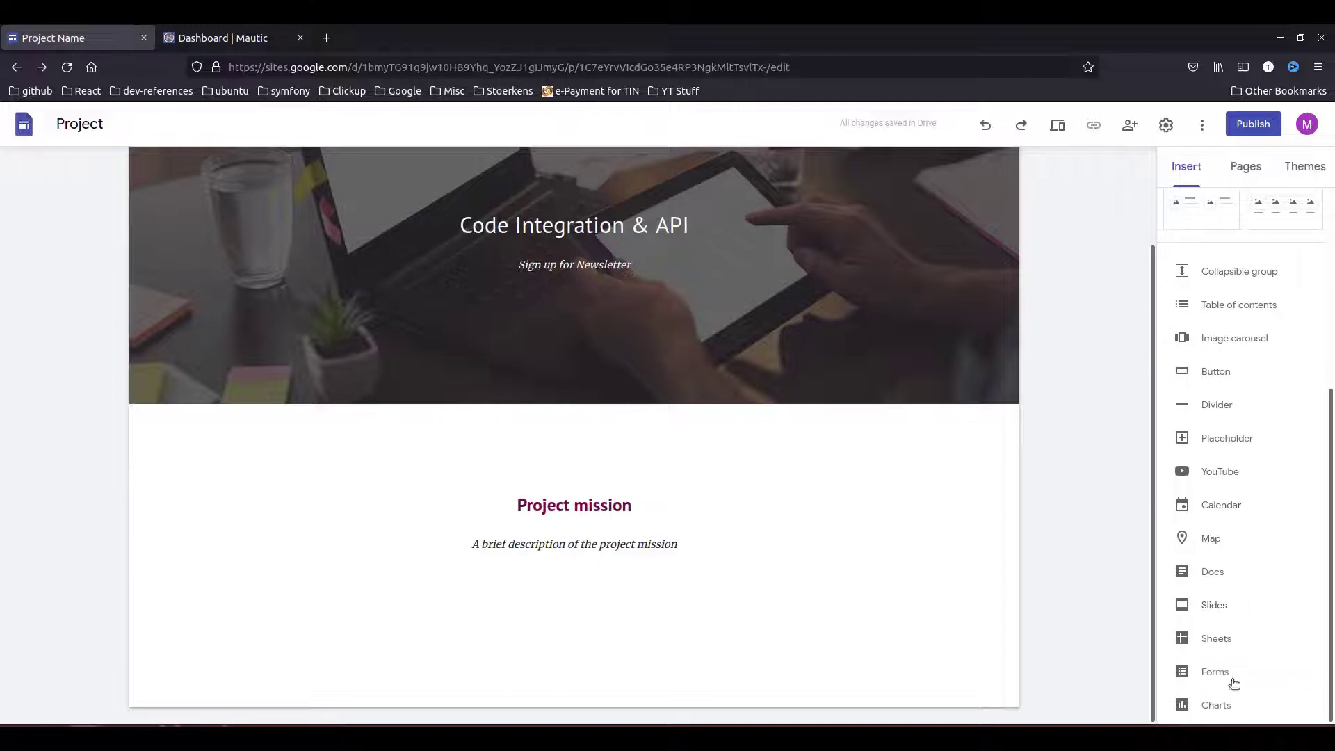
pyautogui.scroll(4, 1222, 411)
pyautogui.scroll(3, 1120, 360)
pyautogui.scroll(-2, 769, 423)
pyautogui.click(1196, 226)
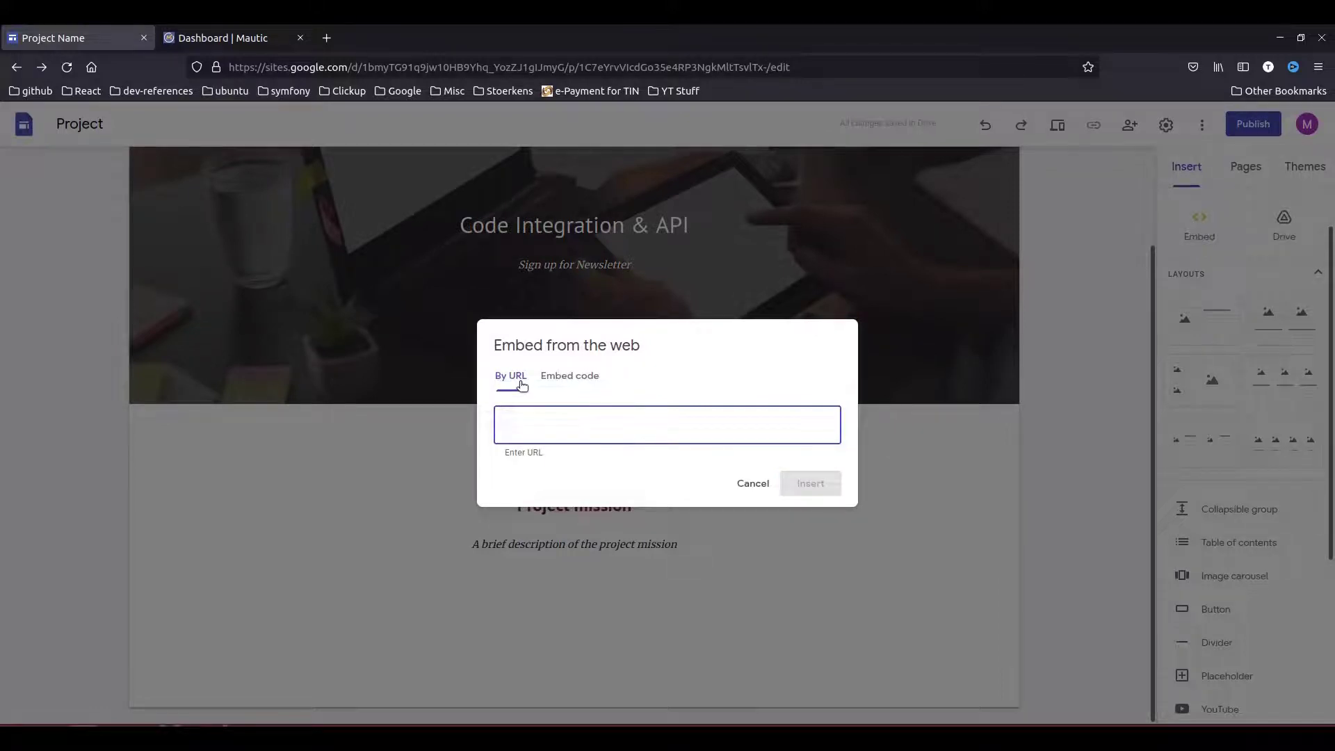
pyautogui.click(591, 378)
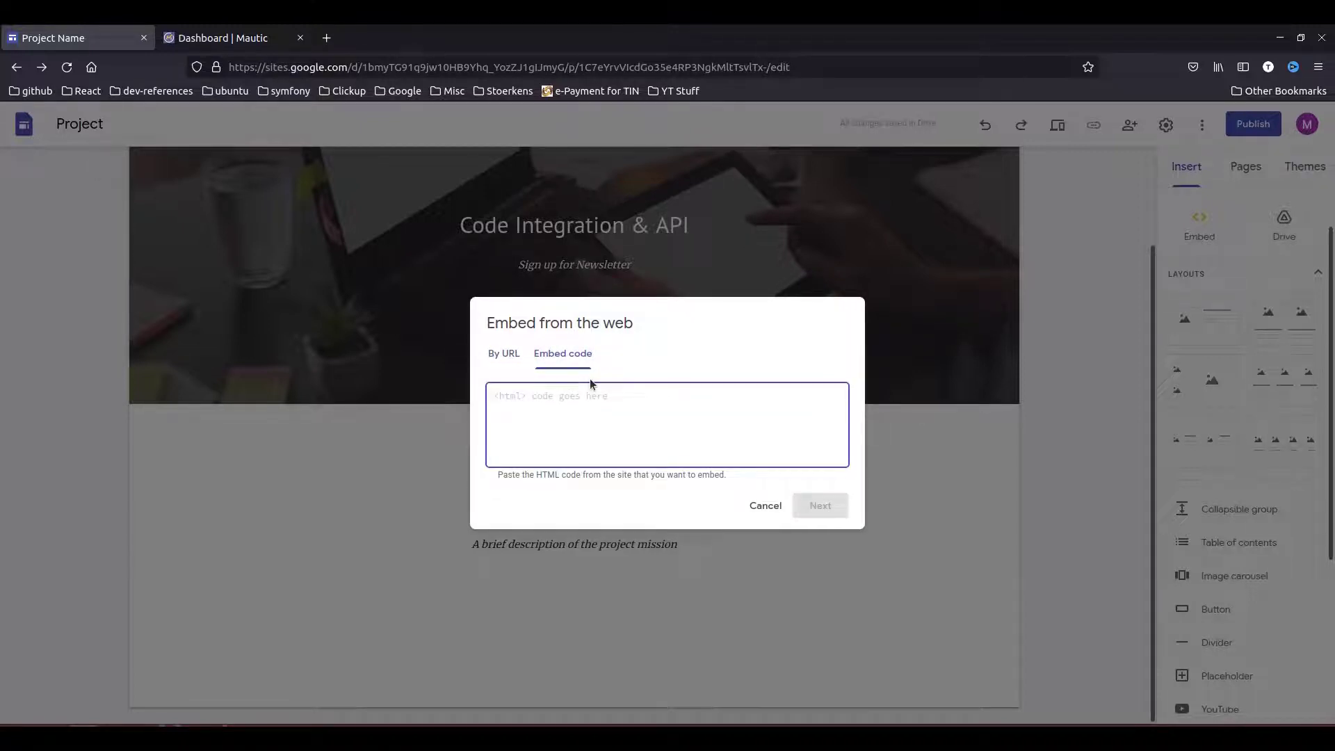
# - Copy the tracking script from Mautic's Configuration tracking settings
pyautogui.click(226, 45)
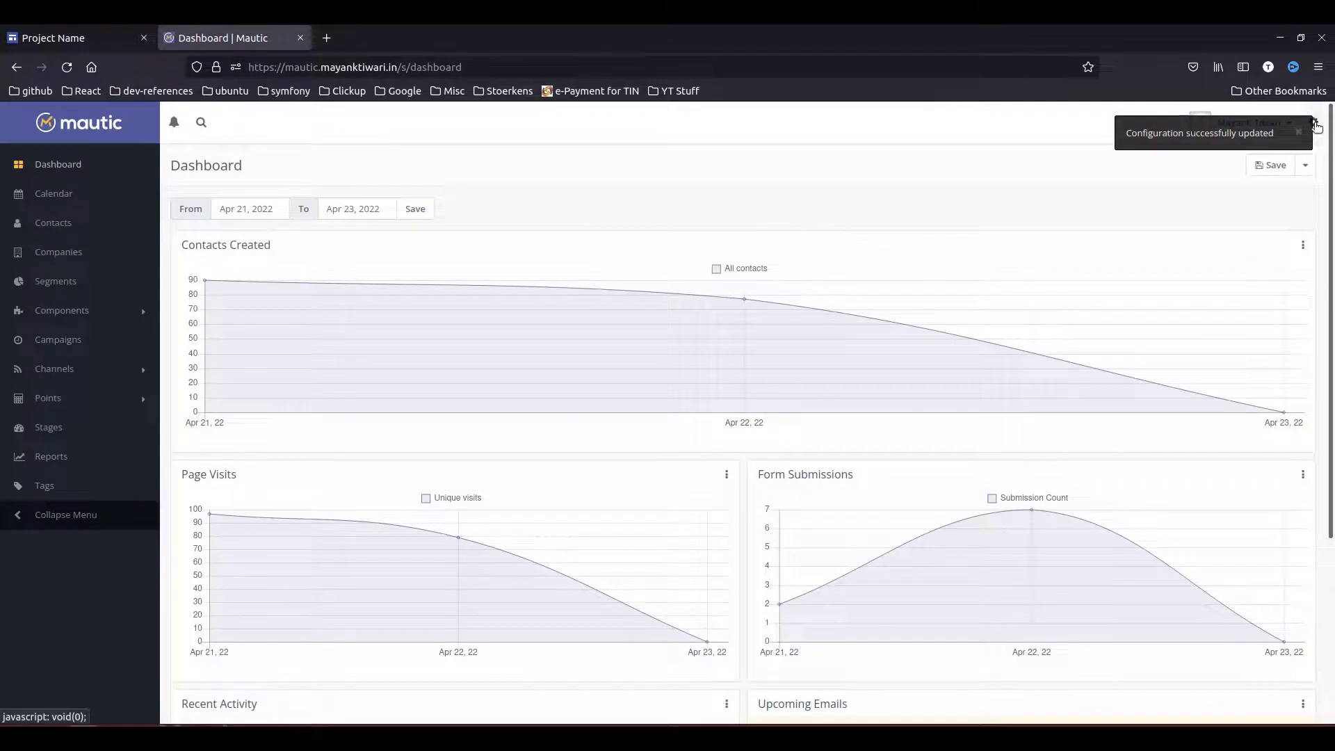
pyautogui.click(1313, 123)
pyautogui.click(1313, 124)
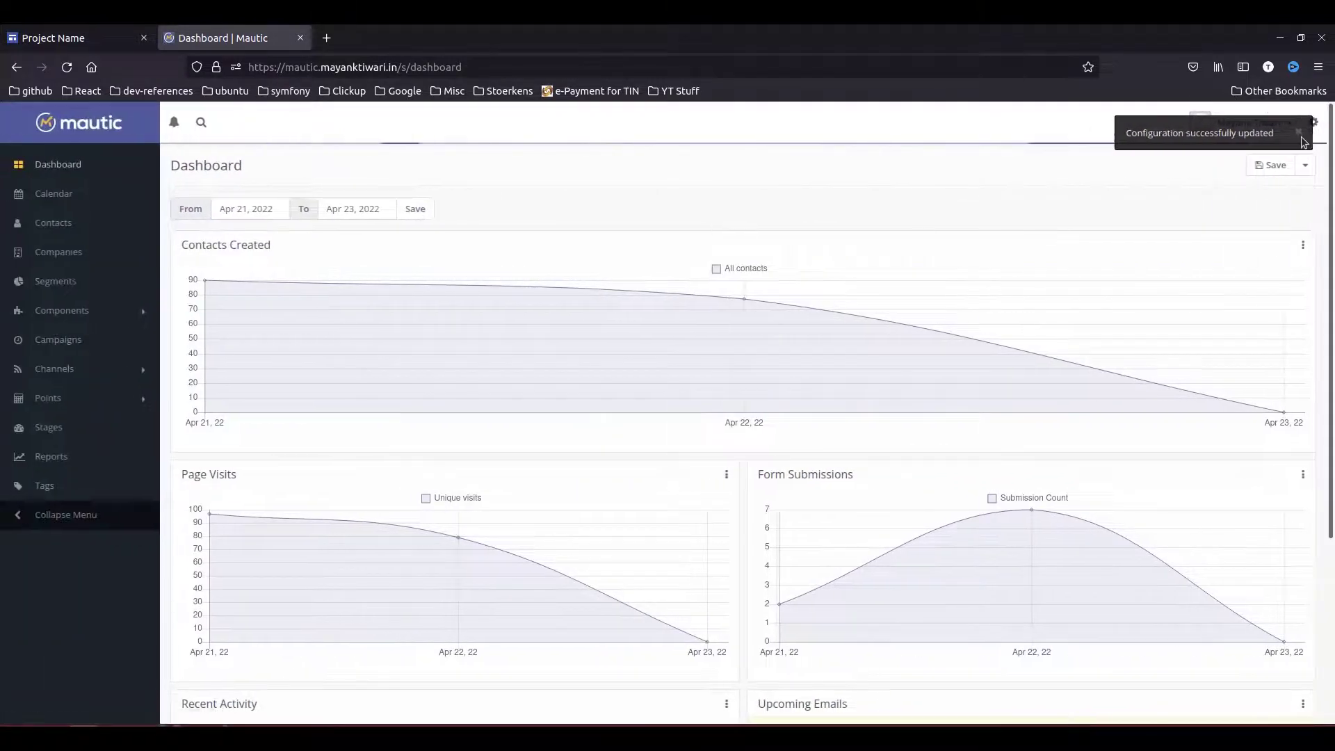
pyautogui.moveTo(512, 337); pyautogui.dragTo(480, 266)
pyautogui.rightClick(501, 272)
pyautogui.click(522, 286)
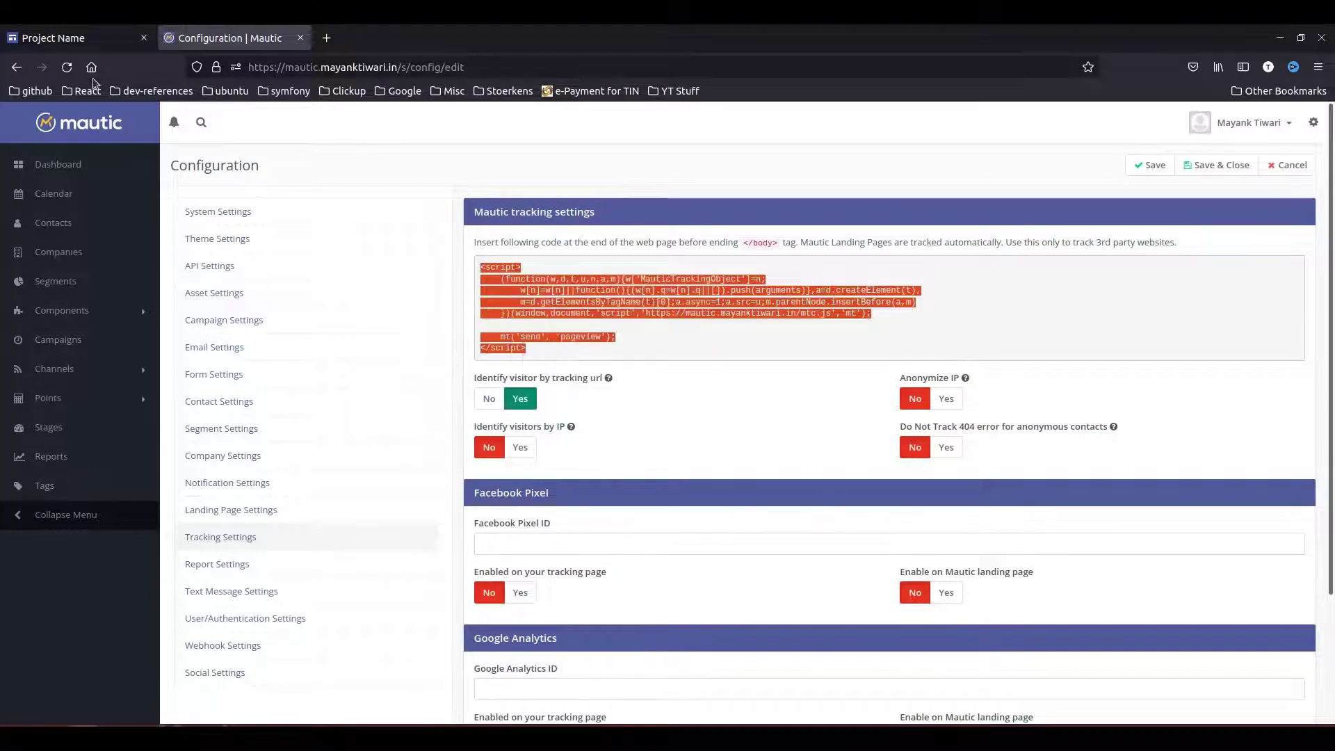
pyautogui.click(67, 67)
# - Paste the Mautic tracking script into the embed code and insert the embed on the page
pyautogui.click(70, 38)
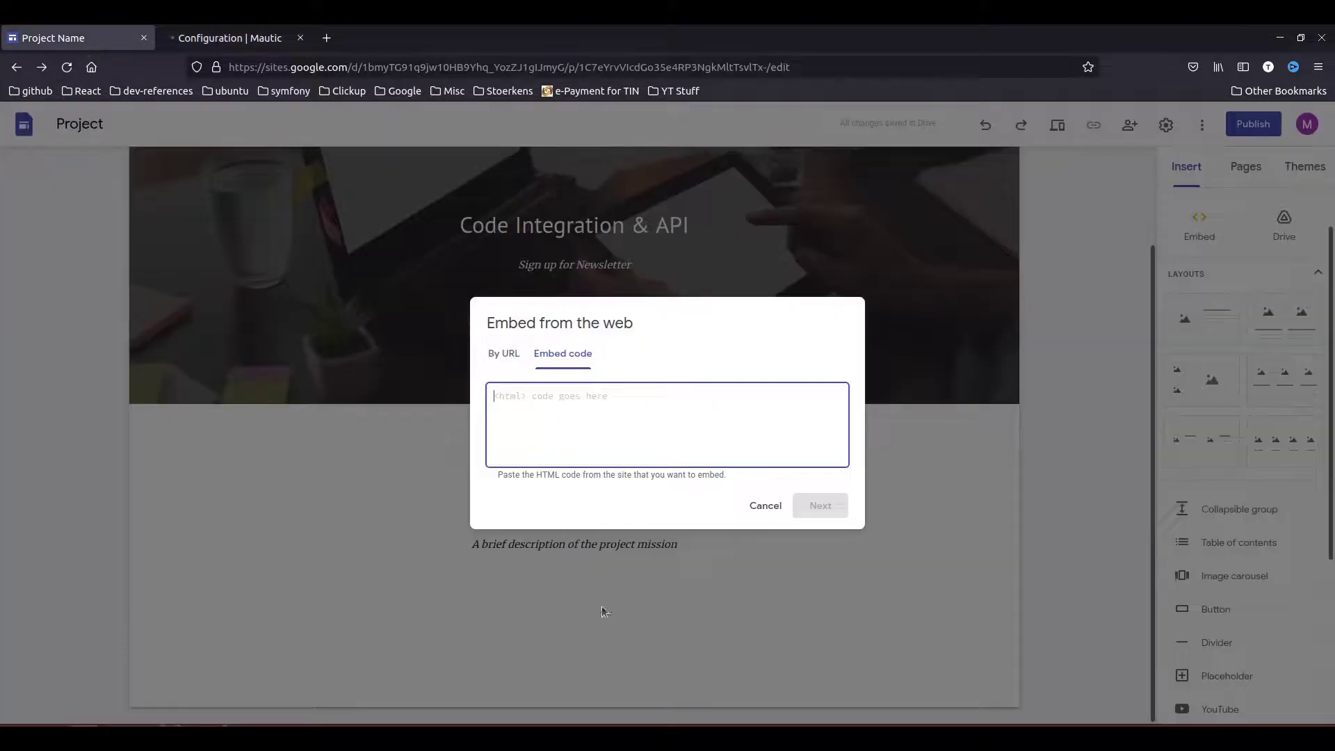
pyautogui.hotkey('ctrl', 'v')
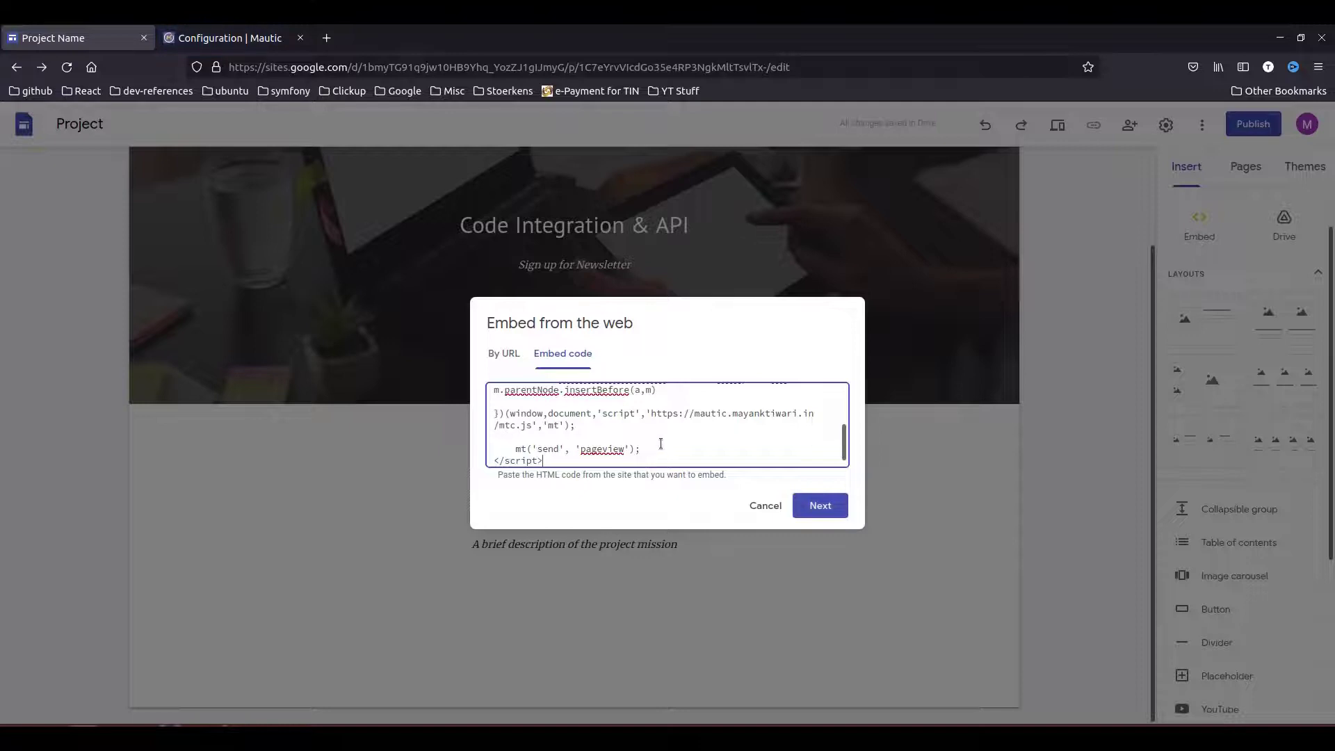
pyautogui.press('Return')
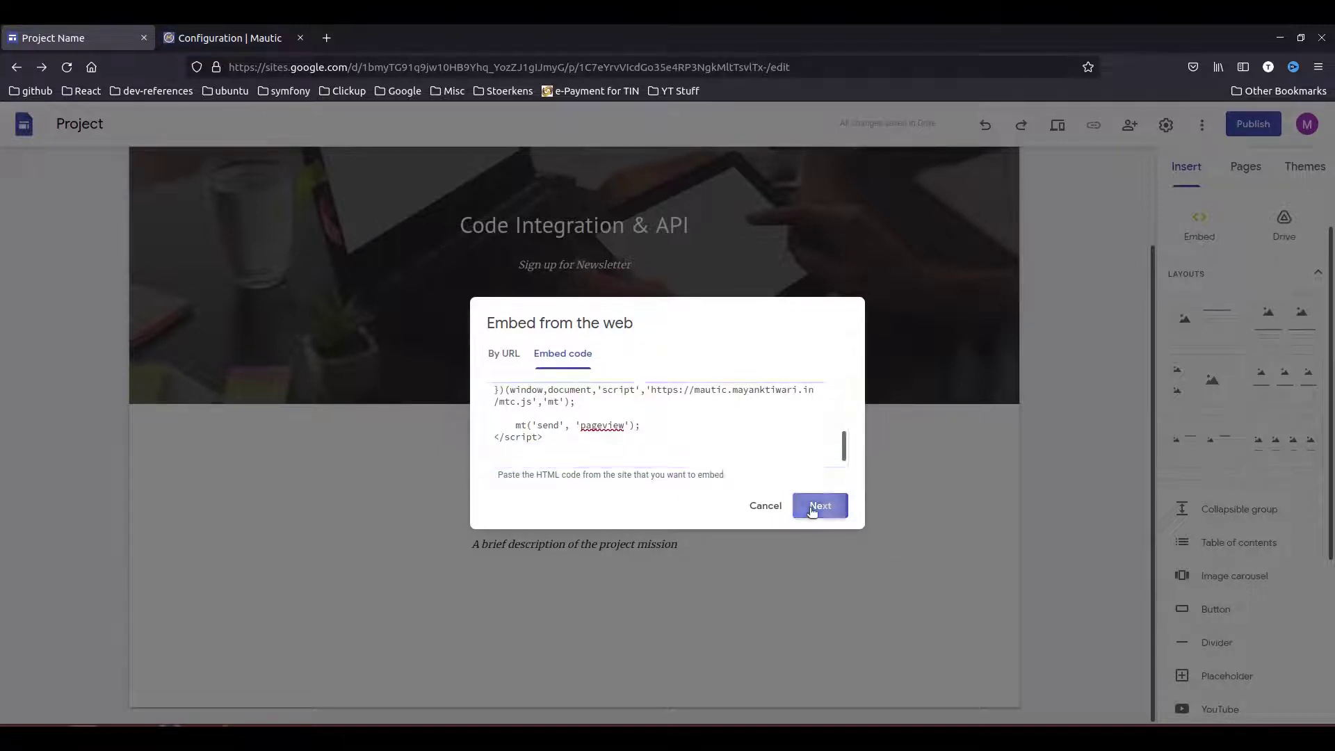
pyautogui.click(812, 508)
pyautogui.click(818, 572)
# - Reopen the inserted embed's code for editing and return to the Mautic tab
pyautogui.scroll(-4, 456, 511)
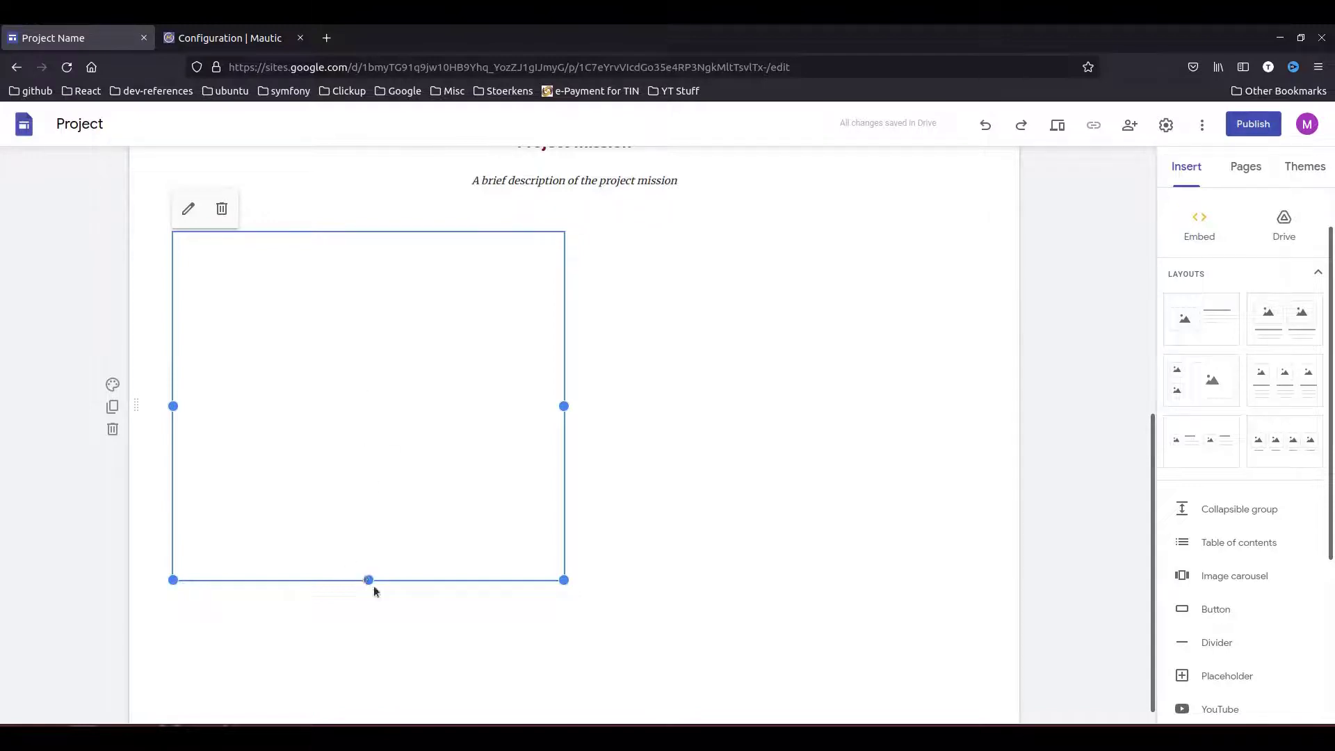
pyautogui.scroll(2, 368, 570)
pyautogui.click(185, 357)
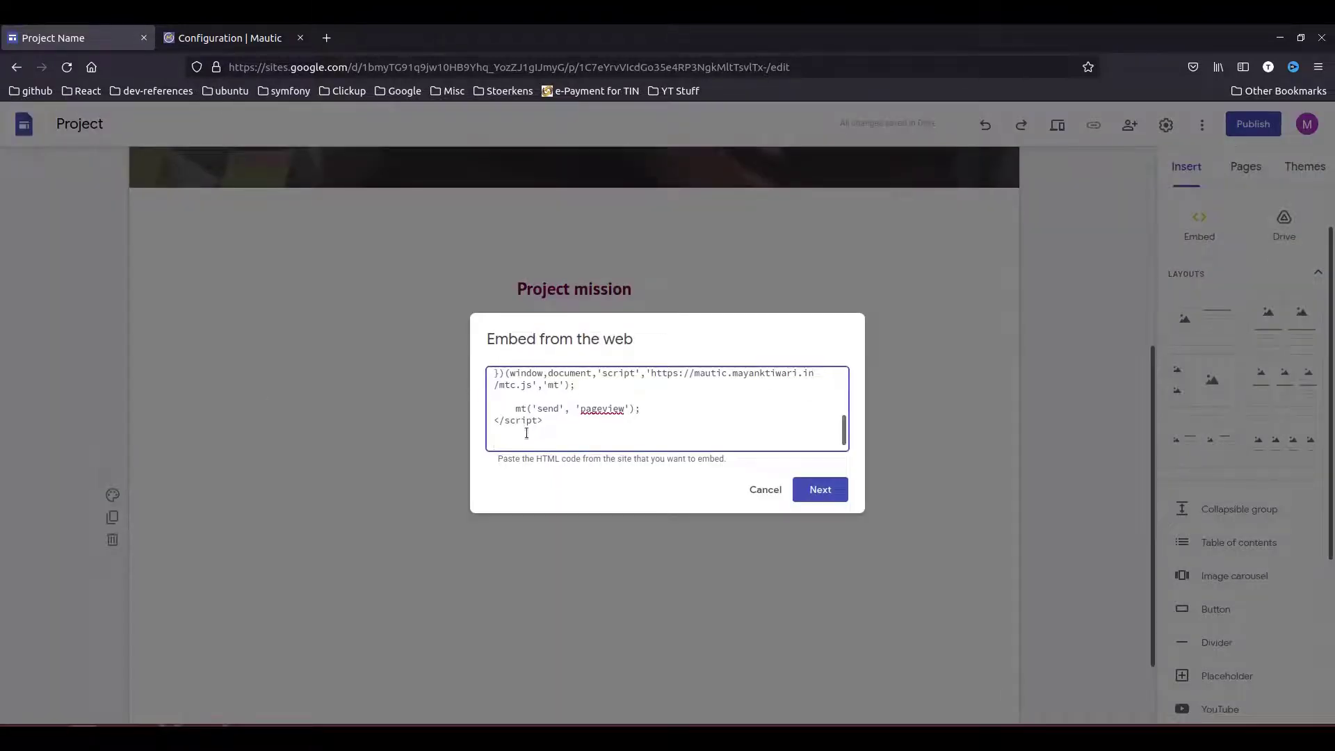
pyautogui.click(191, 38)
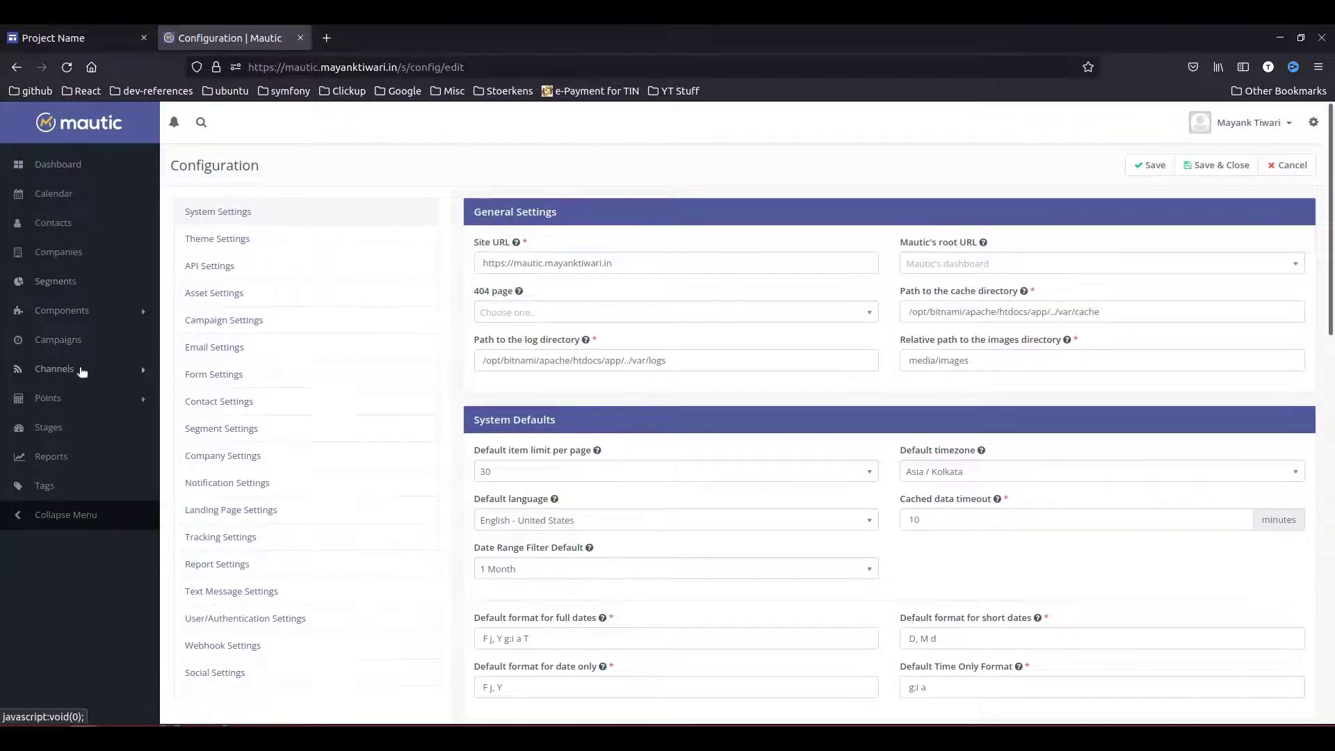
# - Open the Newsletter Signup form's Automatic embed codes and select the Via Javascript snippet
pyautogui.click(70, 311)
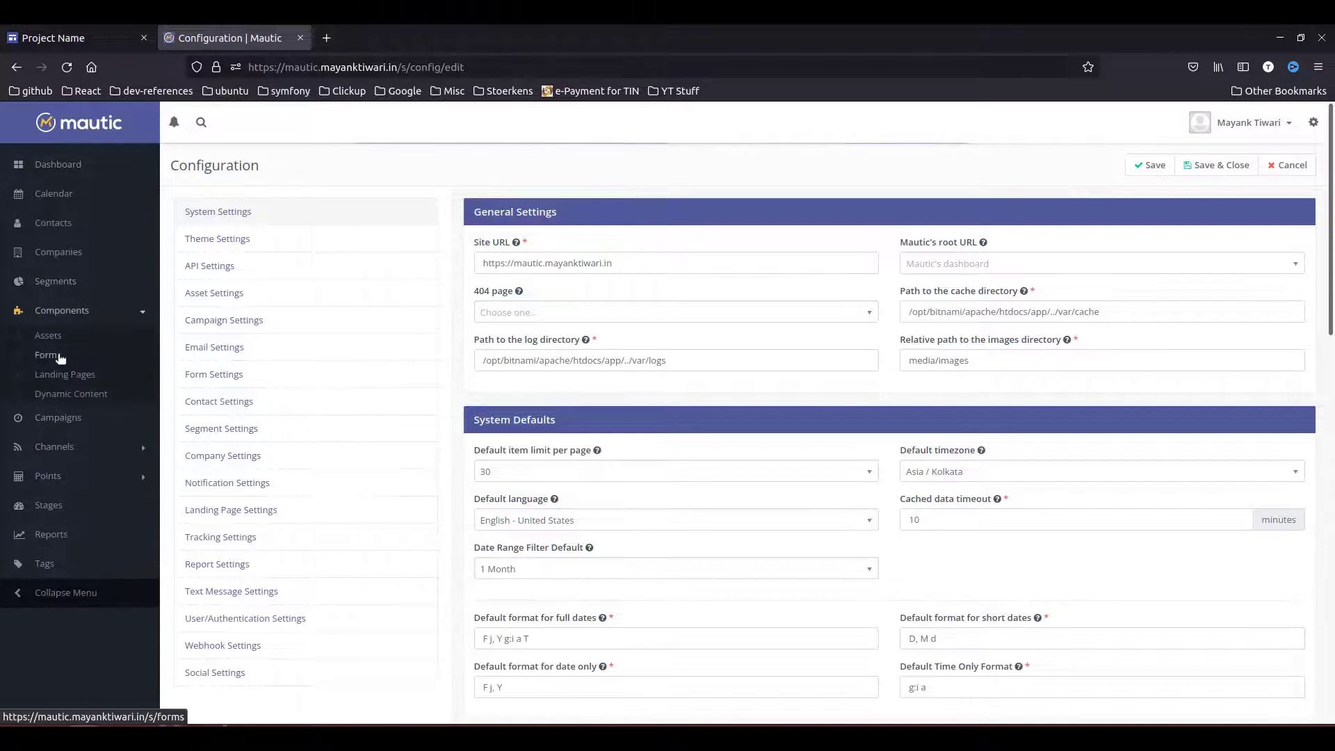
pyautogui.click(48, 354)
pyautogui.click(292, 277)
pyautogui.click(1090, 283)
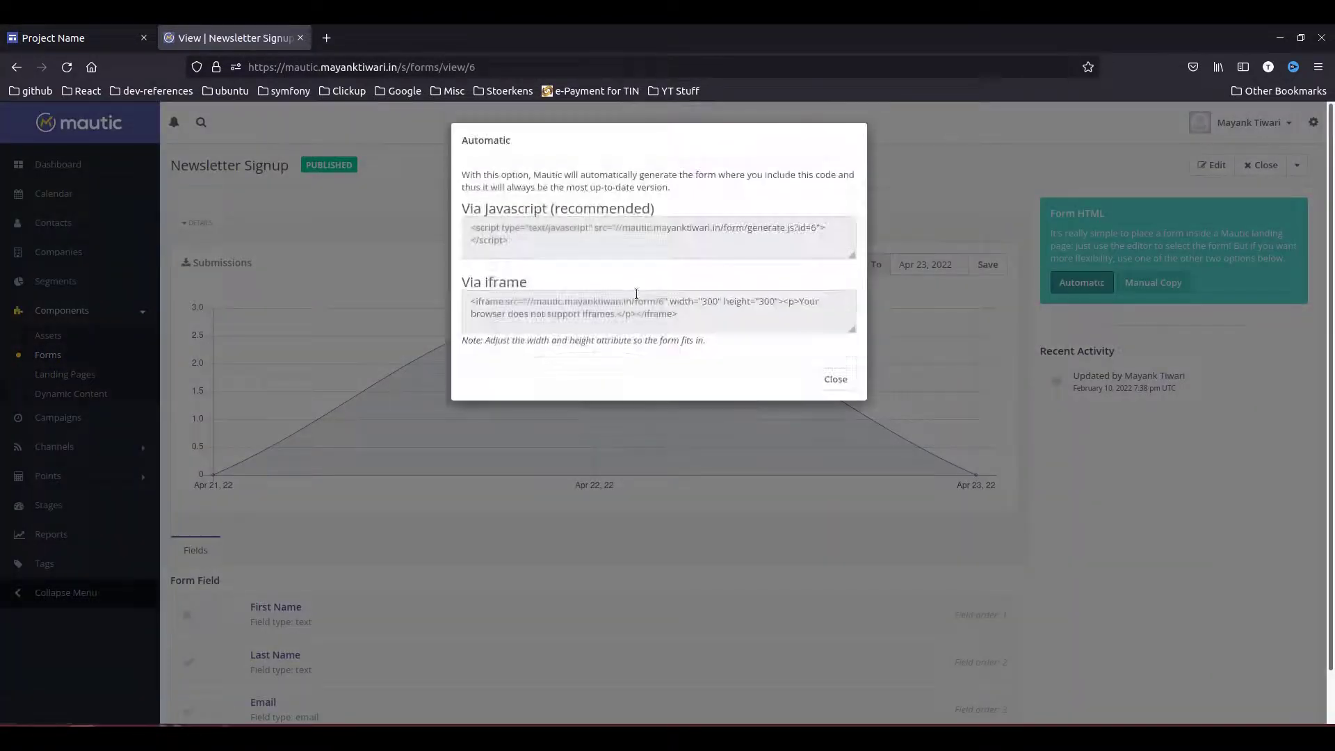
pyautogui.click(576, 244)
pyautogui.hotkey('ctrl', 'c')
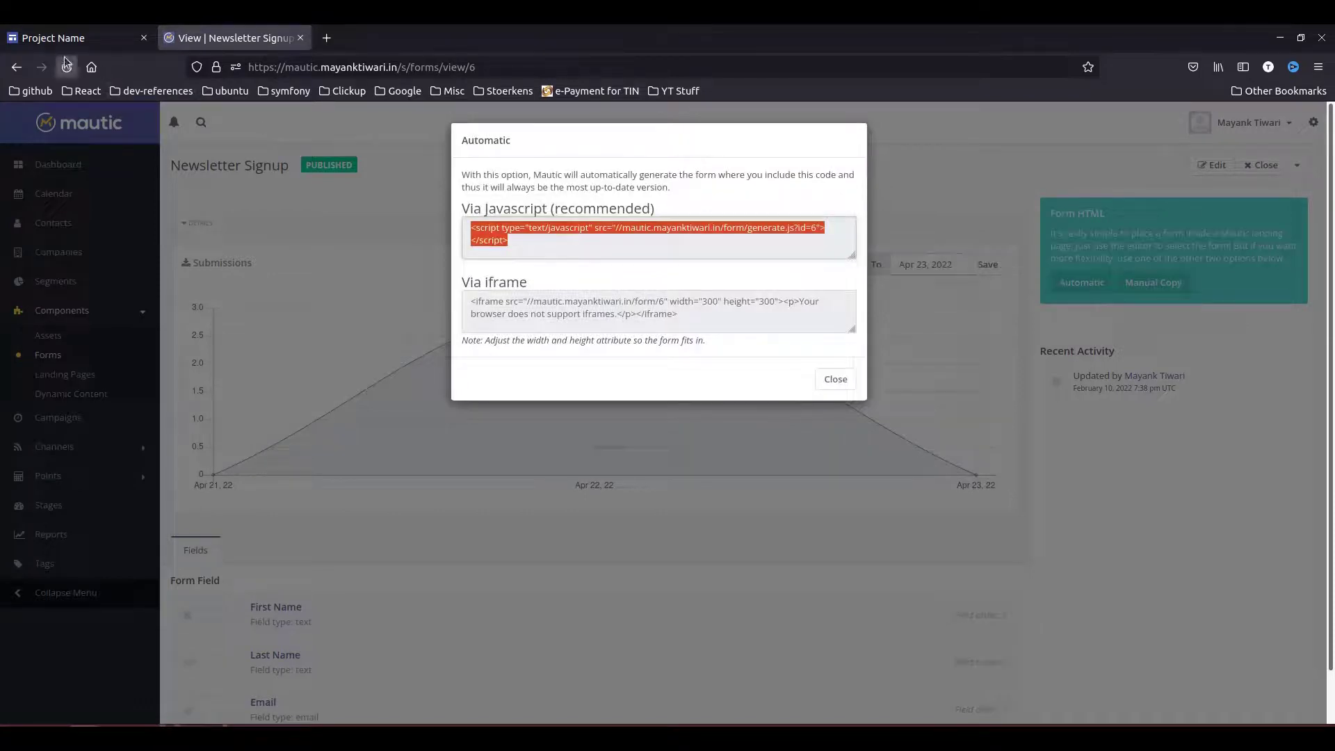
# - Paste the Newsletter Signup form script below the tracking code and save the embed
pyautogui.click(111, 38)
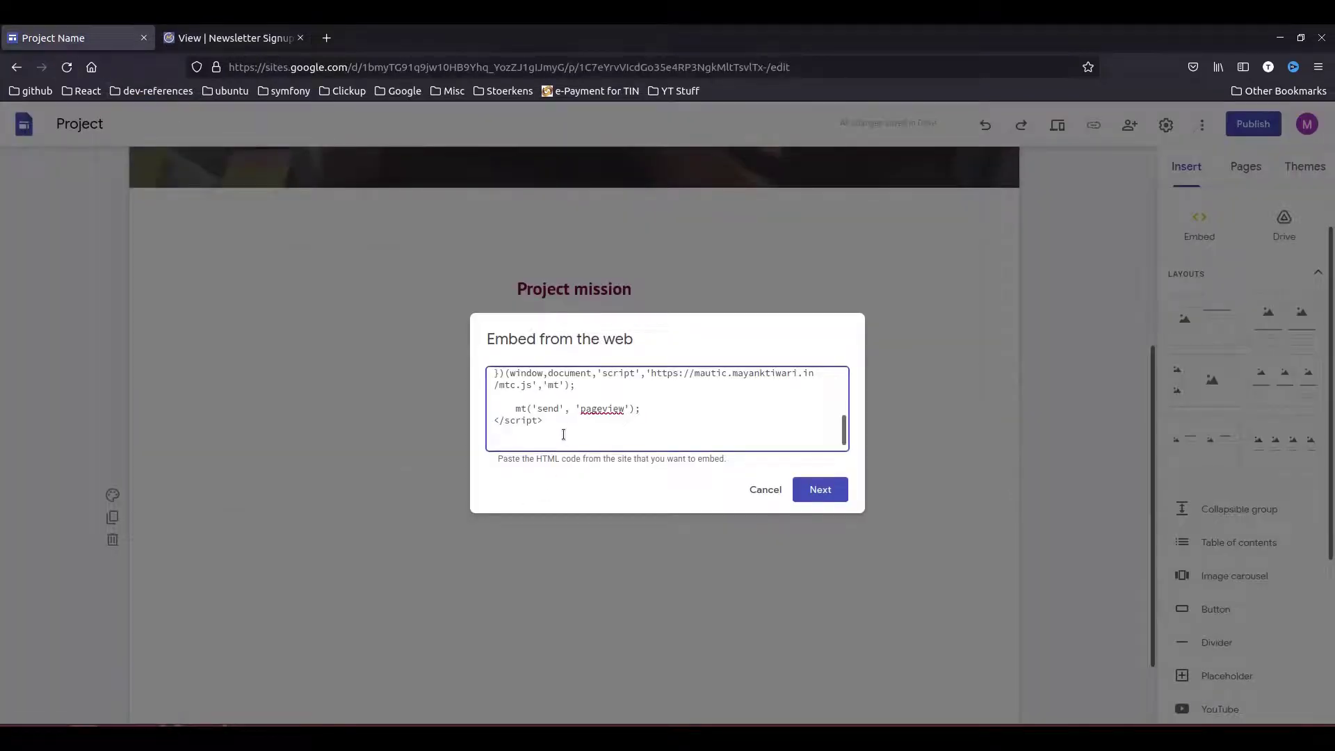
pyautogui.hotkey('ctrl', 'v')
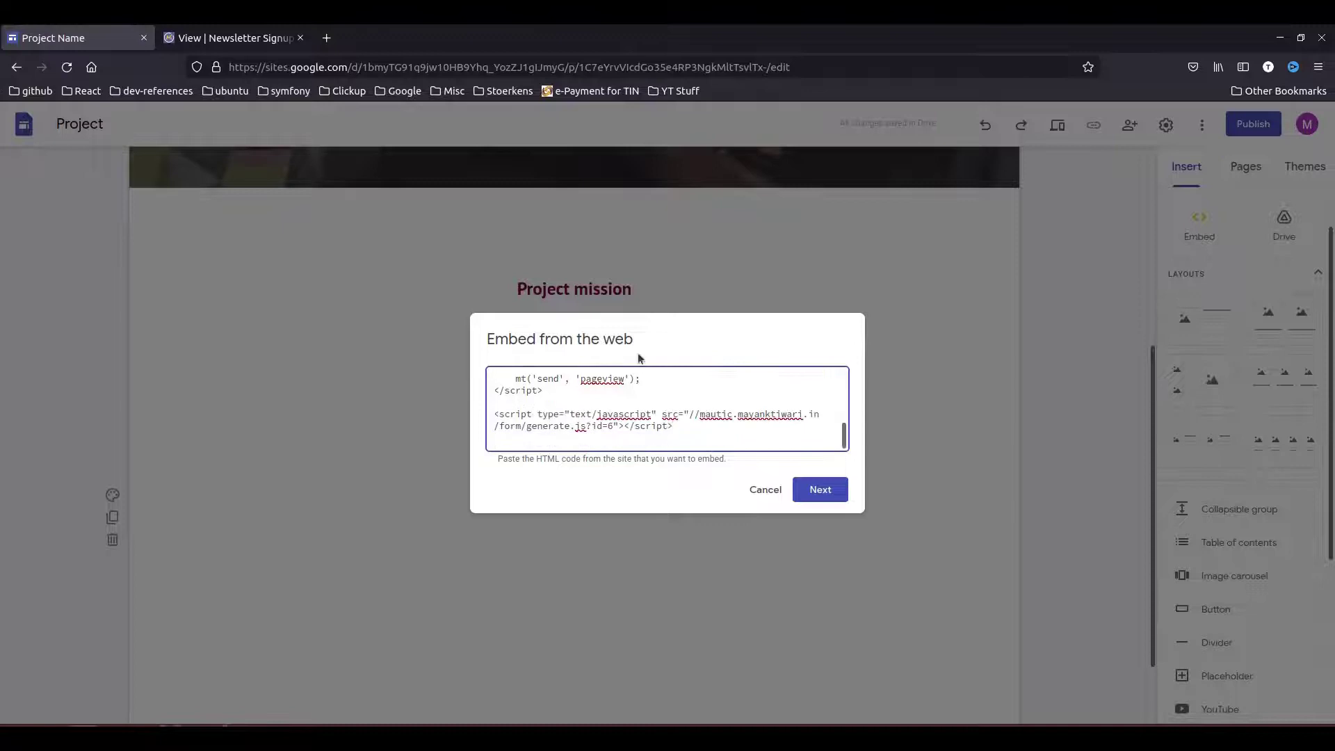
pyautogui.click(819, 491)
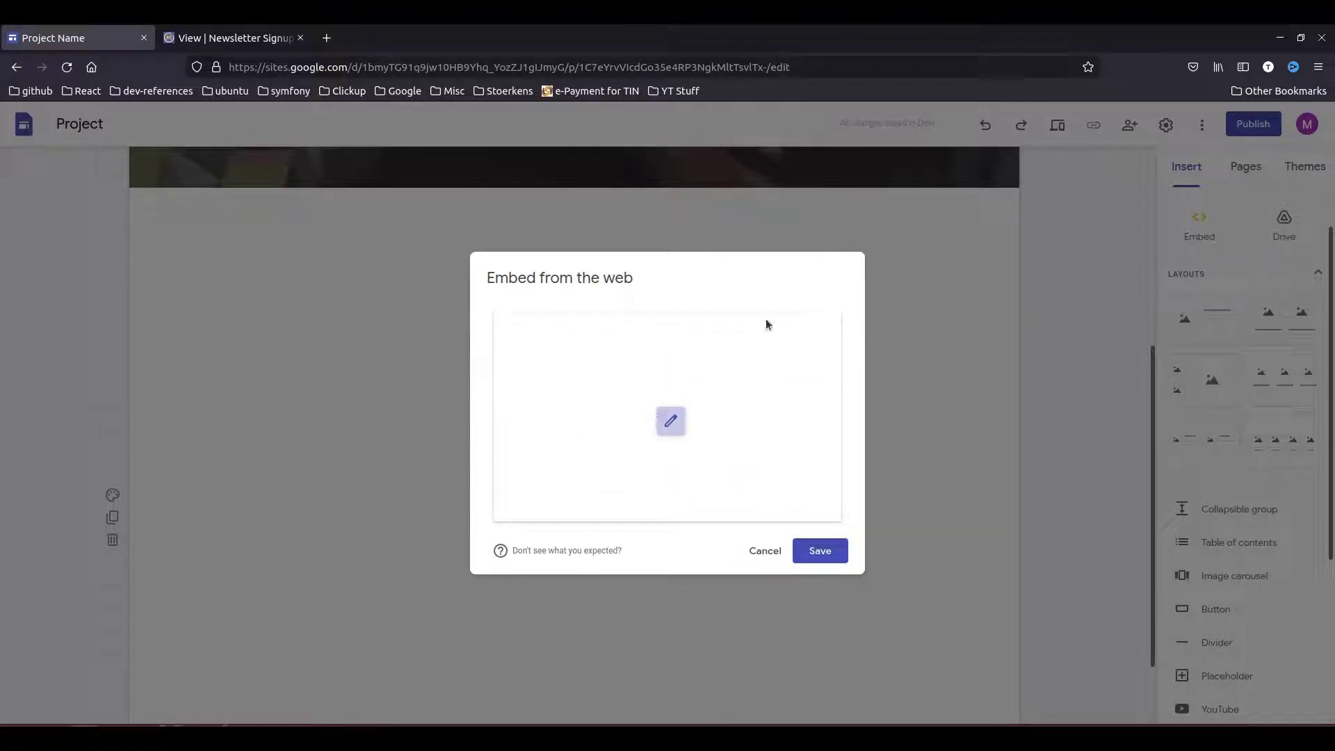
pyautogui.click(836, 554)
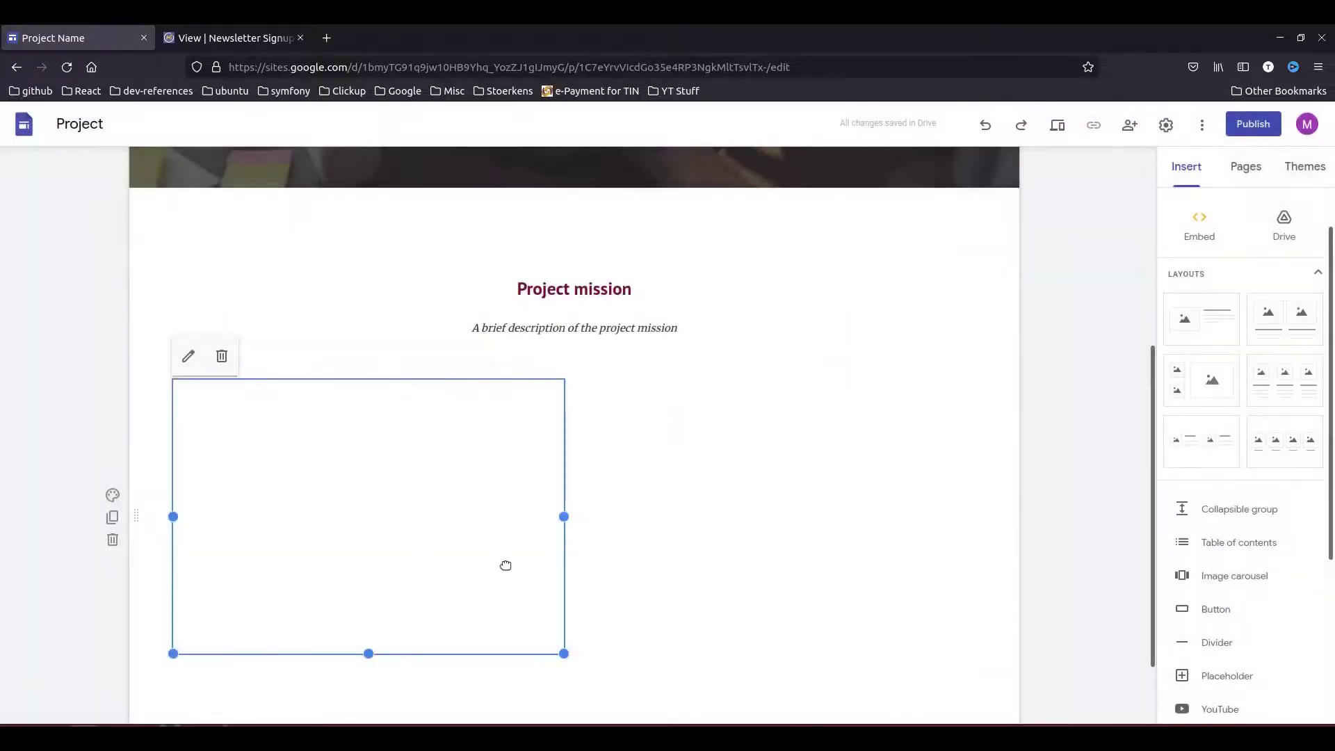
# - Publish the site at the web address ciademo
pyautogui.click(1253, 124)
pyautogui.moveTo(609, 375); pyautogui.dragTo(508, 357)
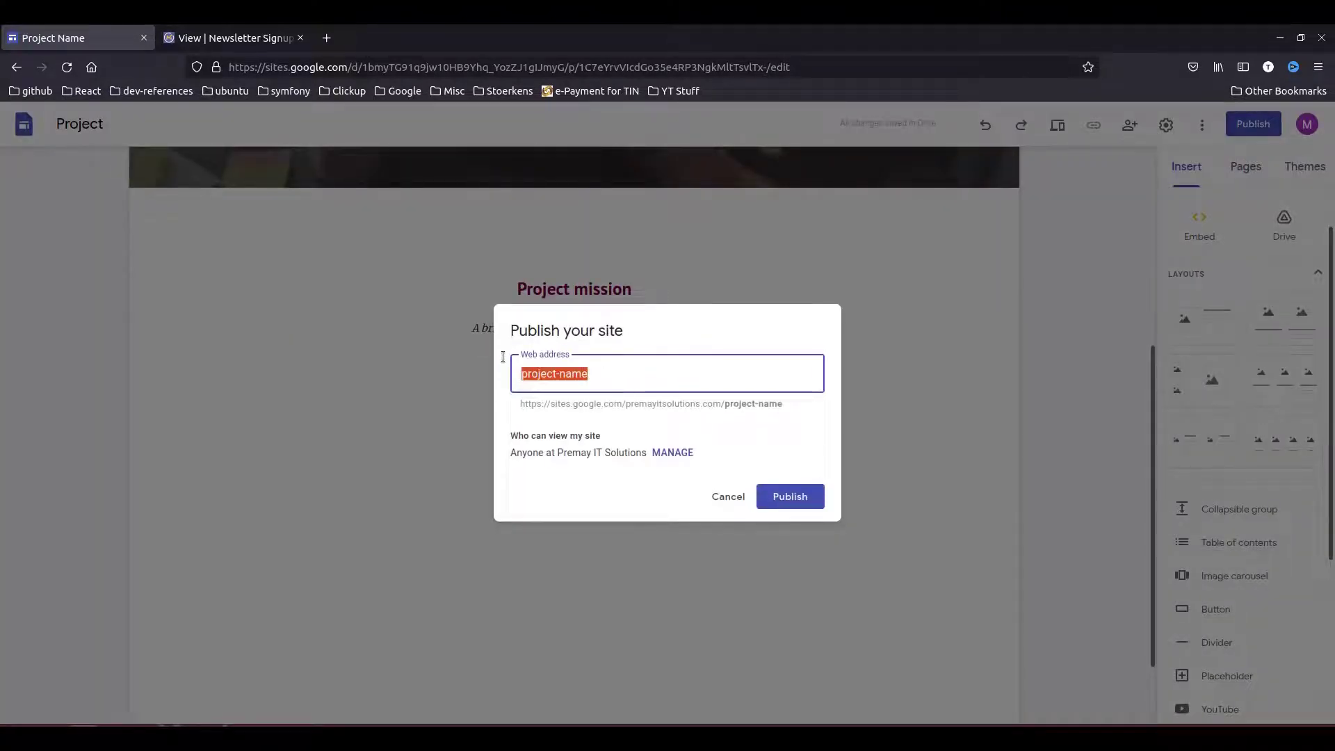
pyautogui.write('ciademo')
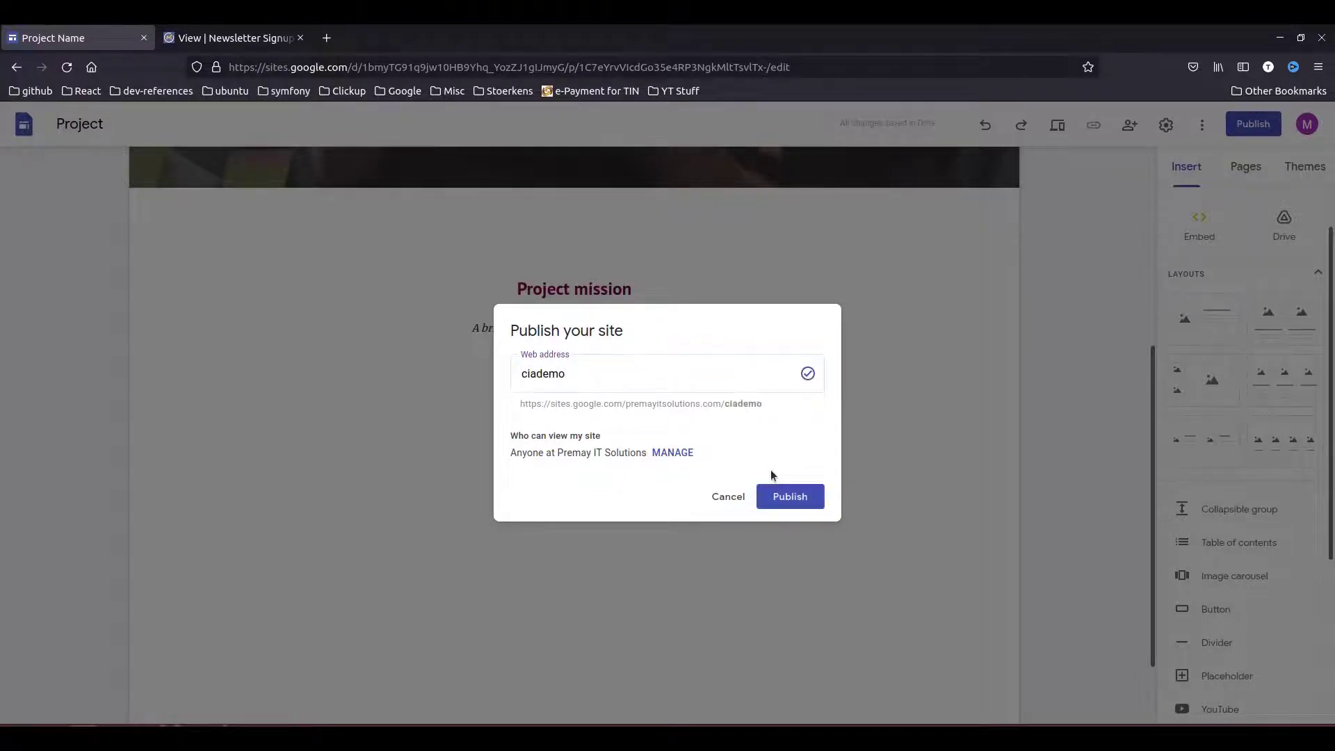
pyautogui.click(786, 497)
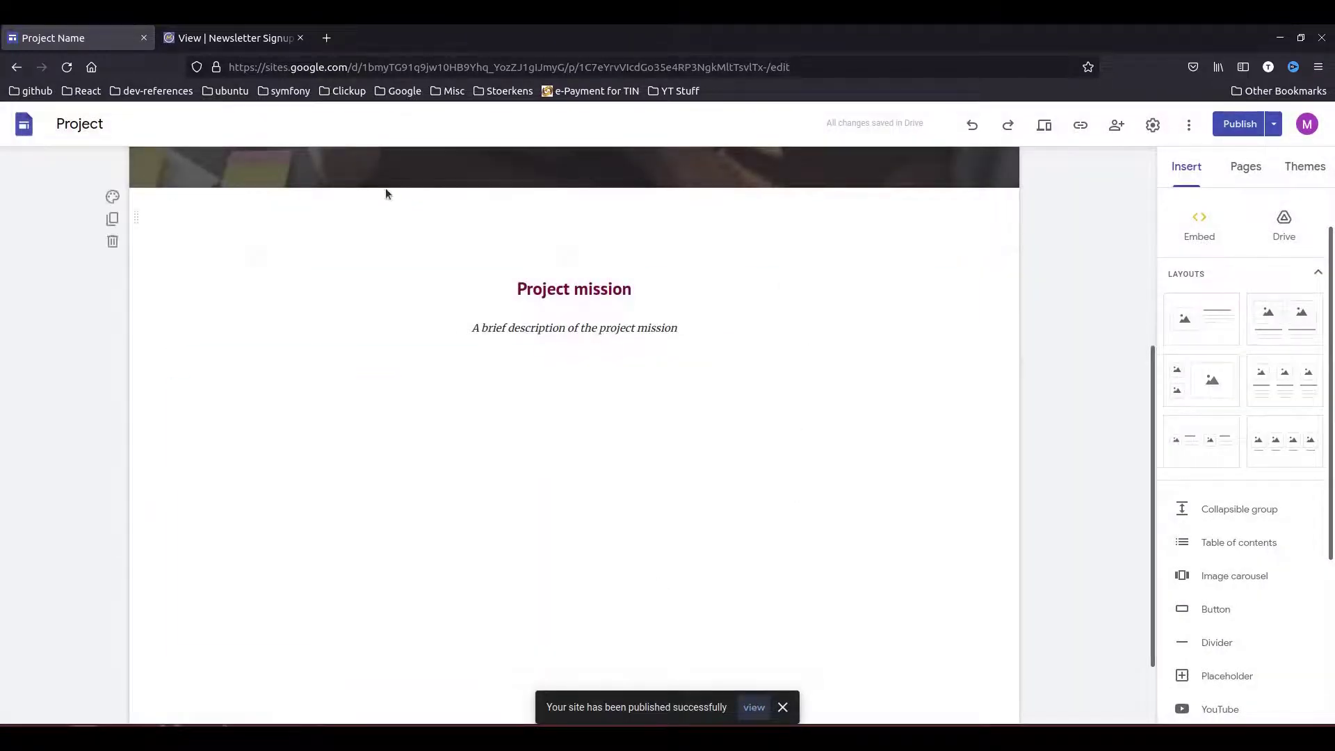
# - Test the published link in a private window, which hits a Google sign-in, then close it
pyautogui.click(1079, 124)
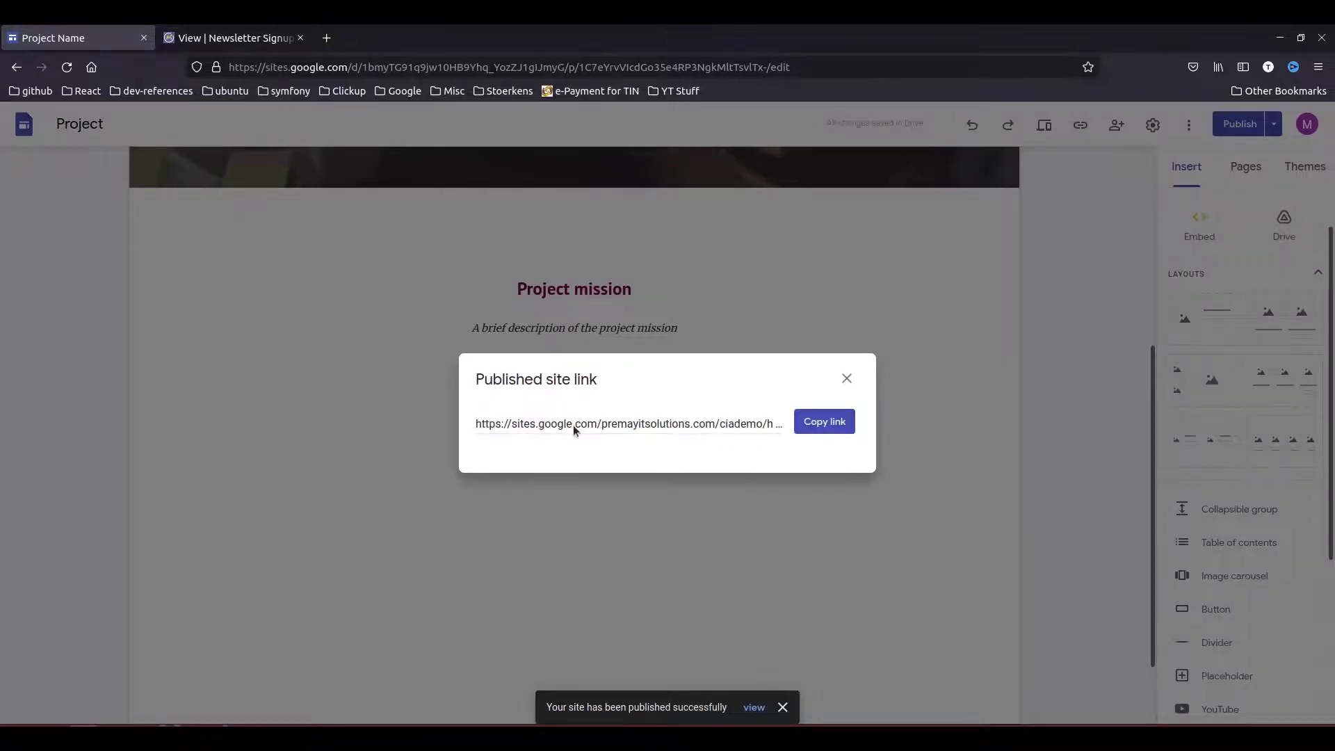
pyautogui.click(819, 422)
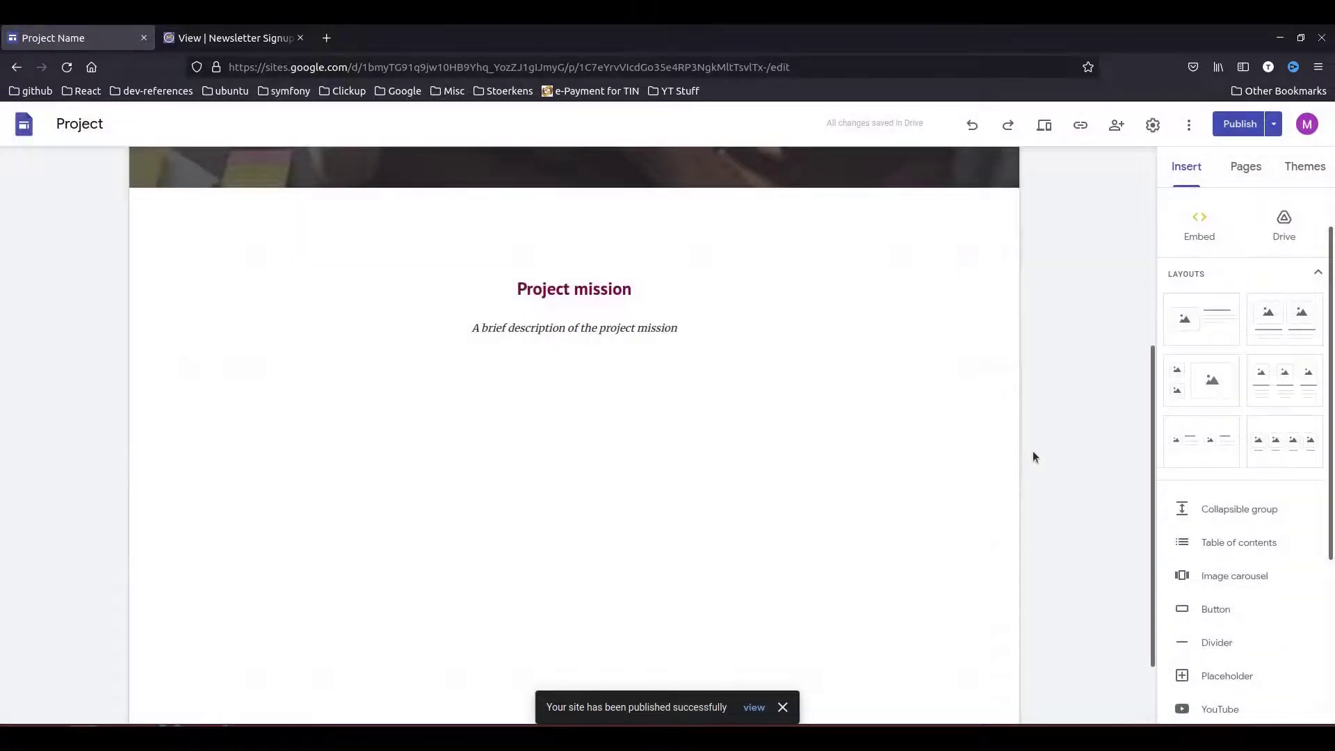
pyautogui.hotkey('ctrl', 'shift', 'p')
pyautogui.hotkey('ctrl', 'v')
pyautogui.press('Return')
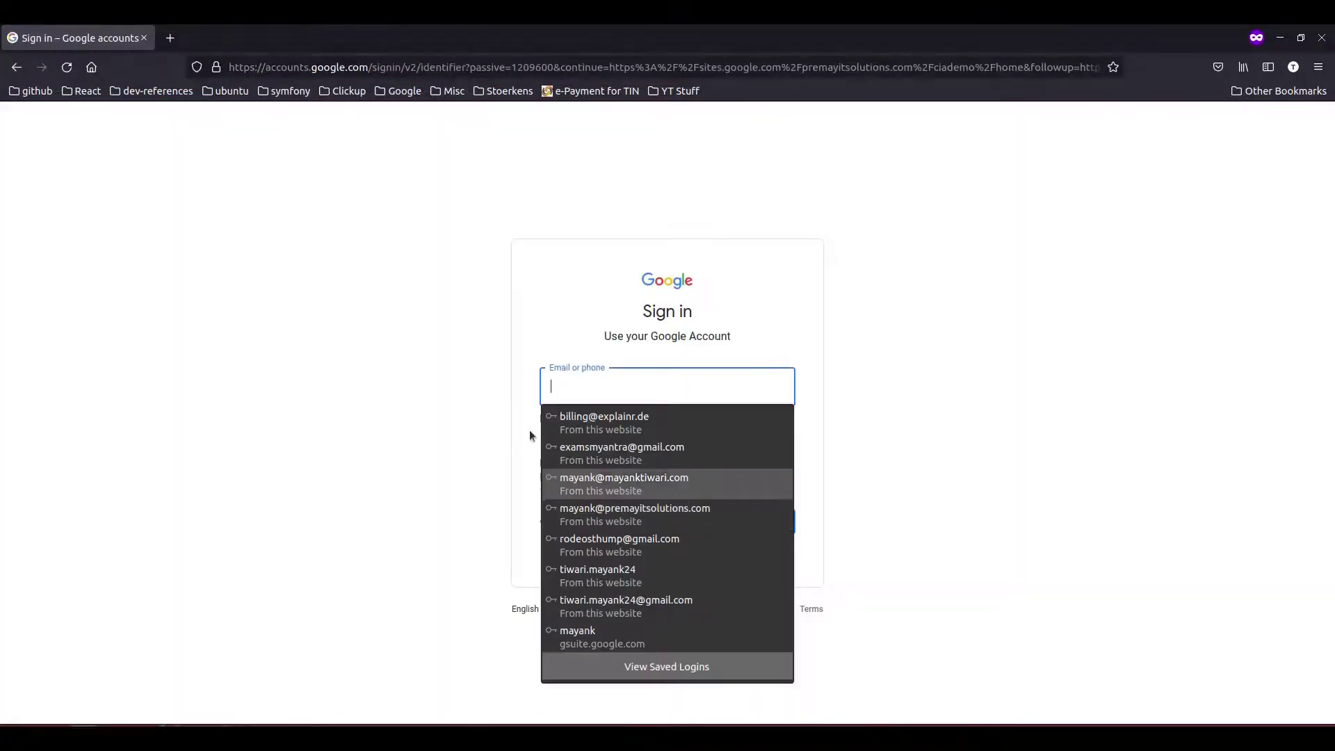
pyautogui.click(403, 354)
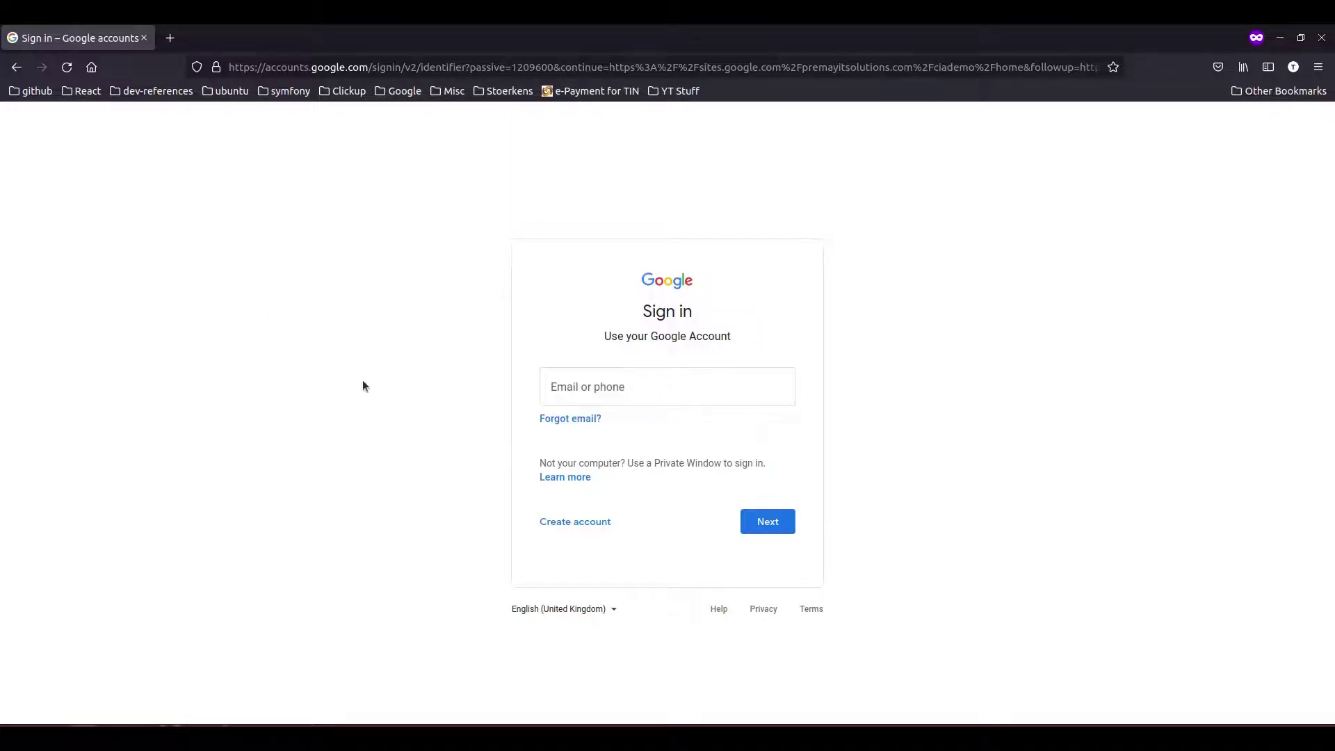
pyautogui.click(144, 38)
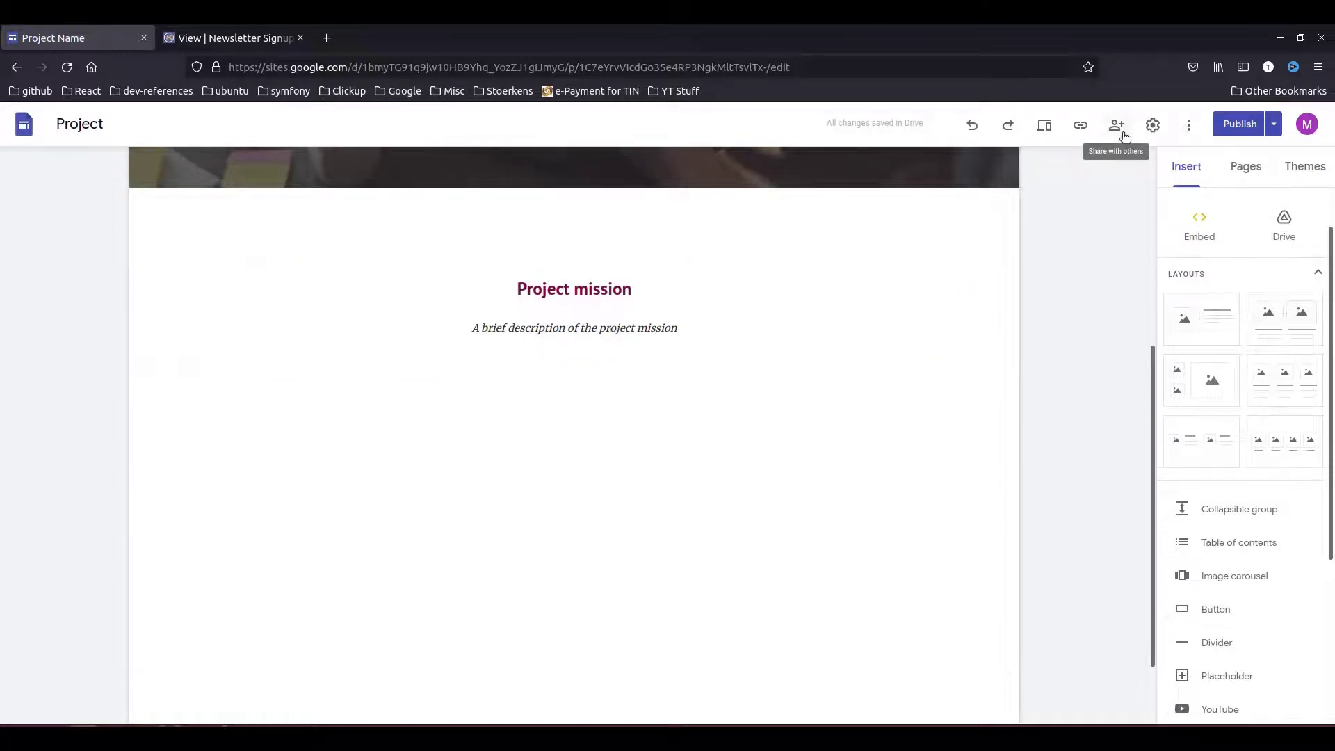
# - Set the published site's link visibility to Public in the sharing settings
pyautogui.click(1122, 133)
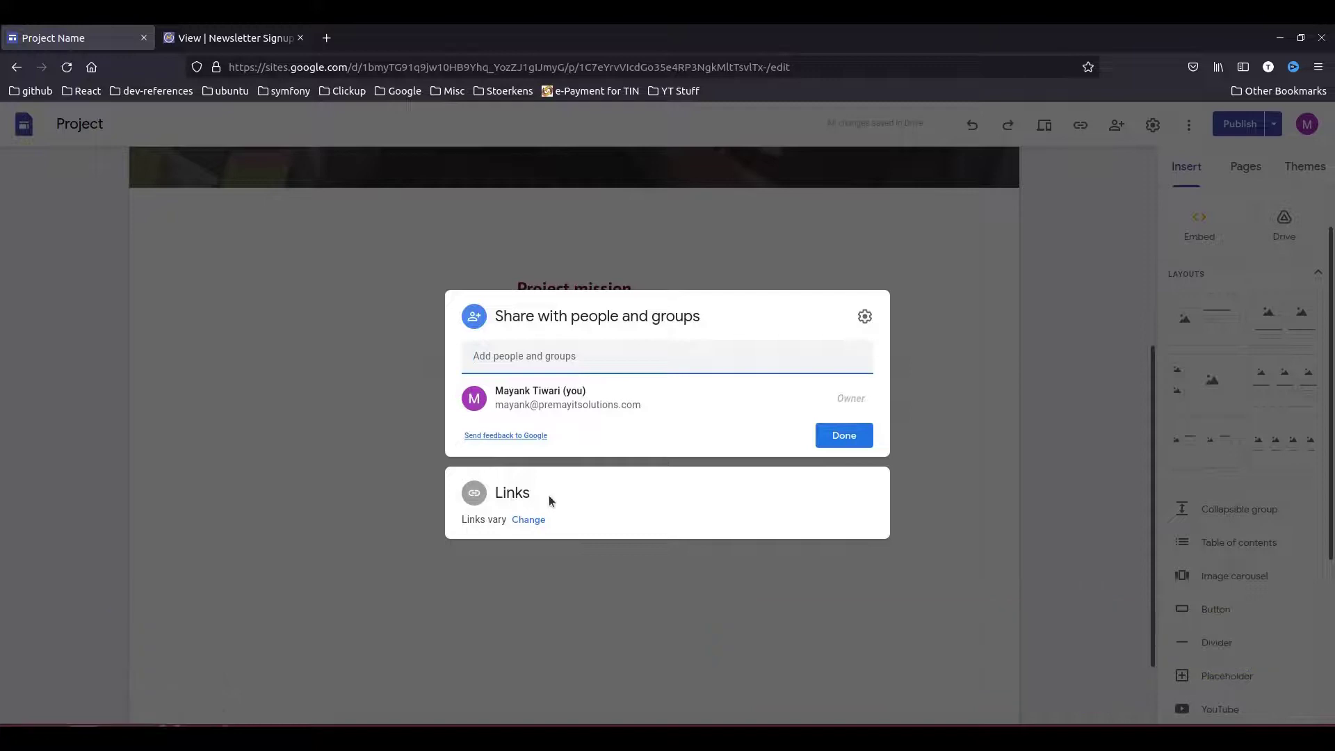
pyautogui.click(534, 520)
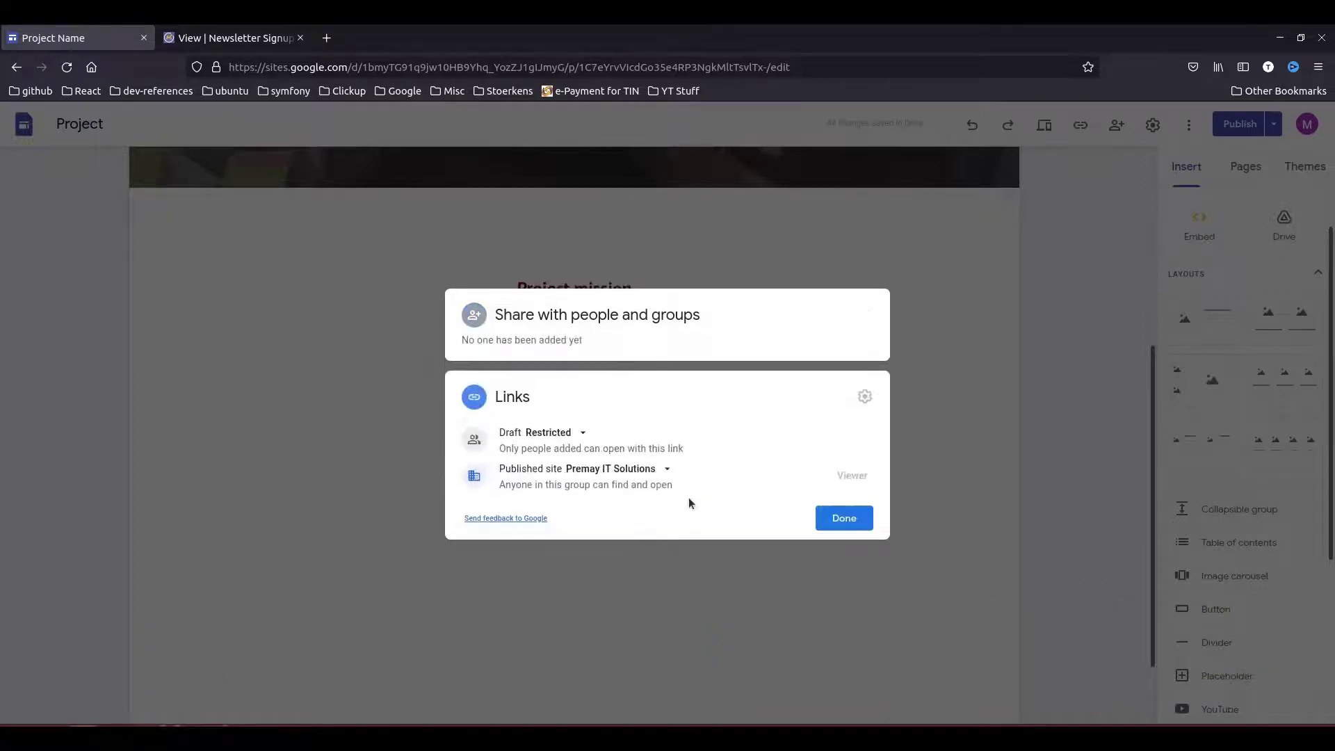
pyautogui.click(656, 469)
pyautogui.click(622, 599)
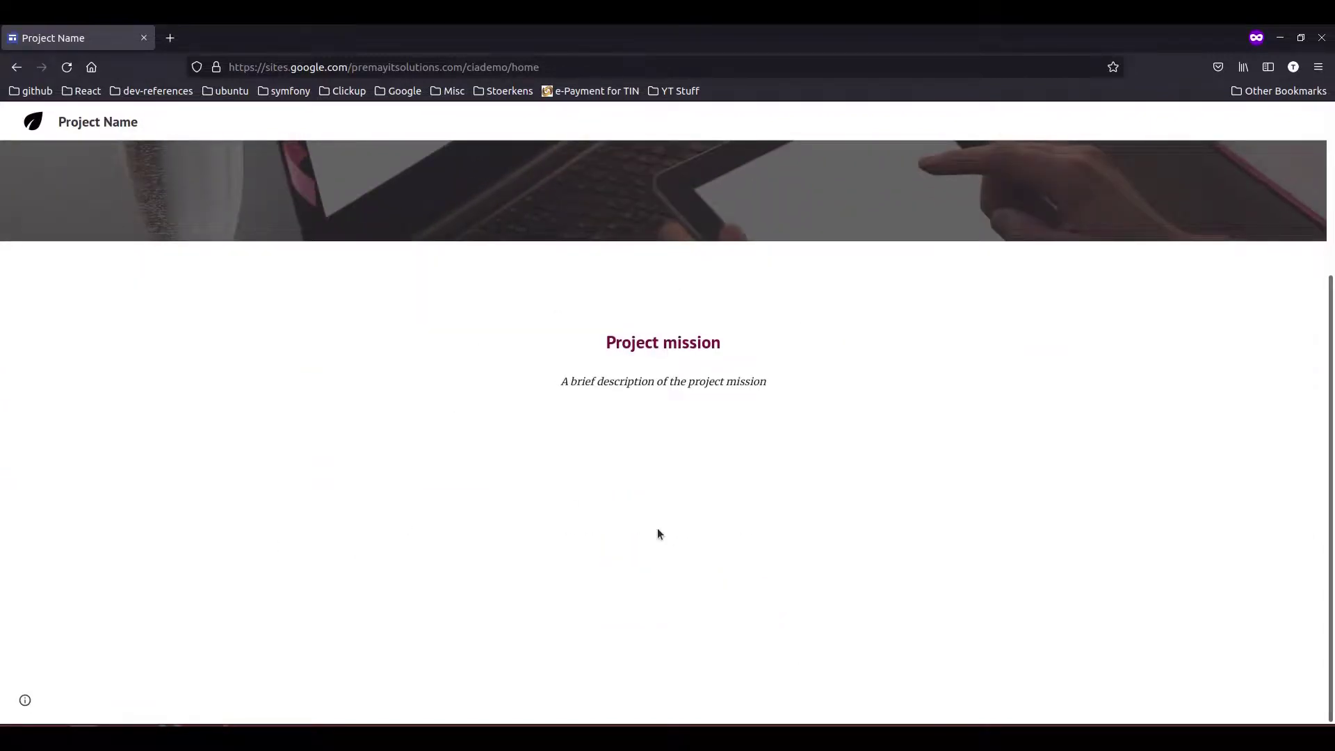
# - Open the browser console on the published page and enlarge the page view above it
pyautogui.press('F12')
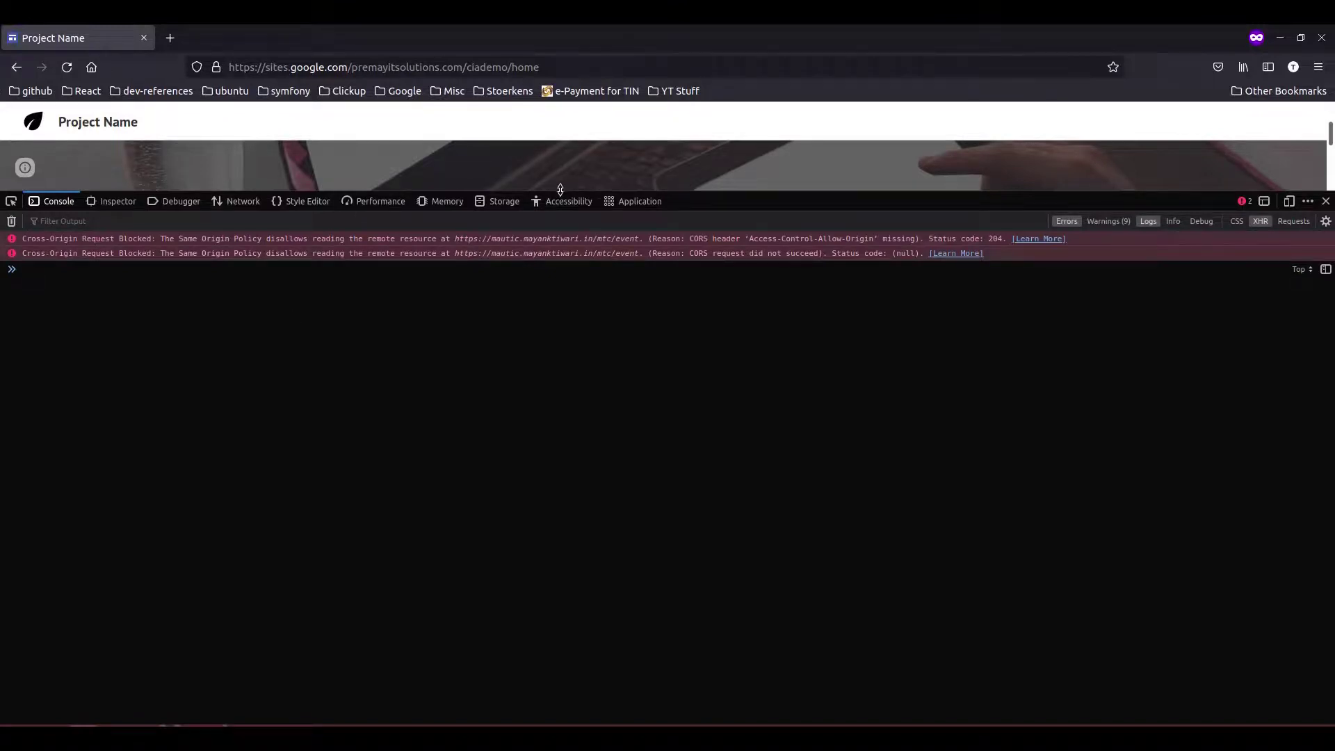
pyautogui.moveTo(560, 190); pyautogui.dragTo(625, 489)
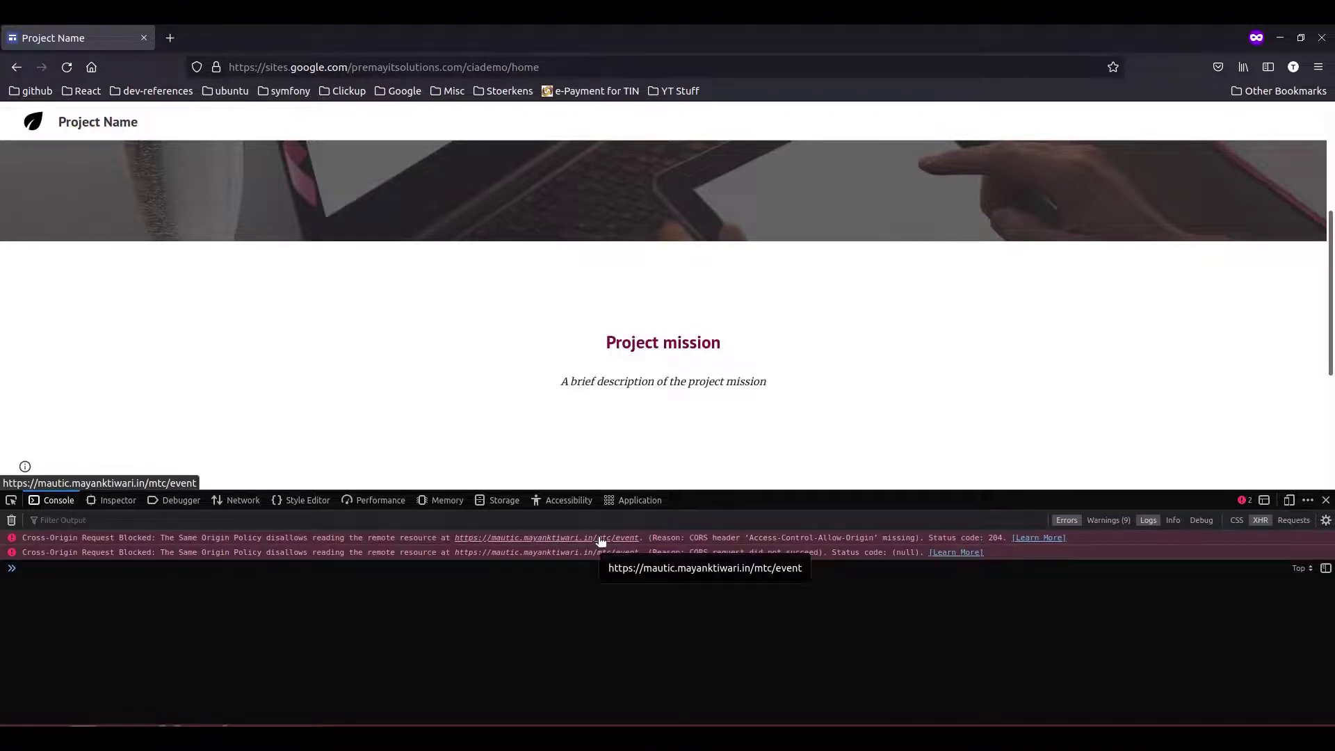
# - Close the published site tab and embed dialog, then go to Mautic's Configuration page
pyautogui.click(144, 37)
pyautogui.click(223, 38)
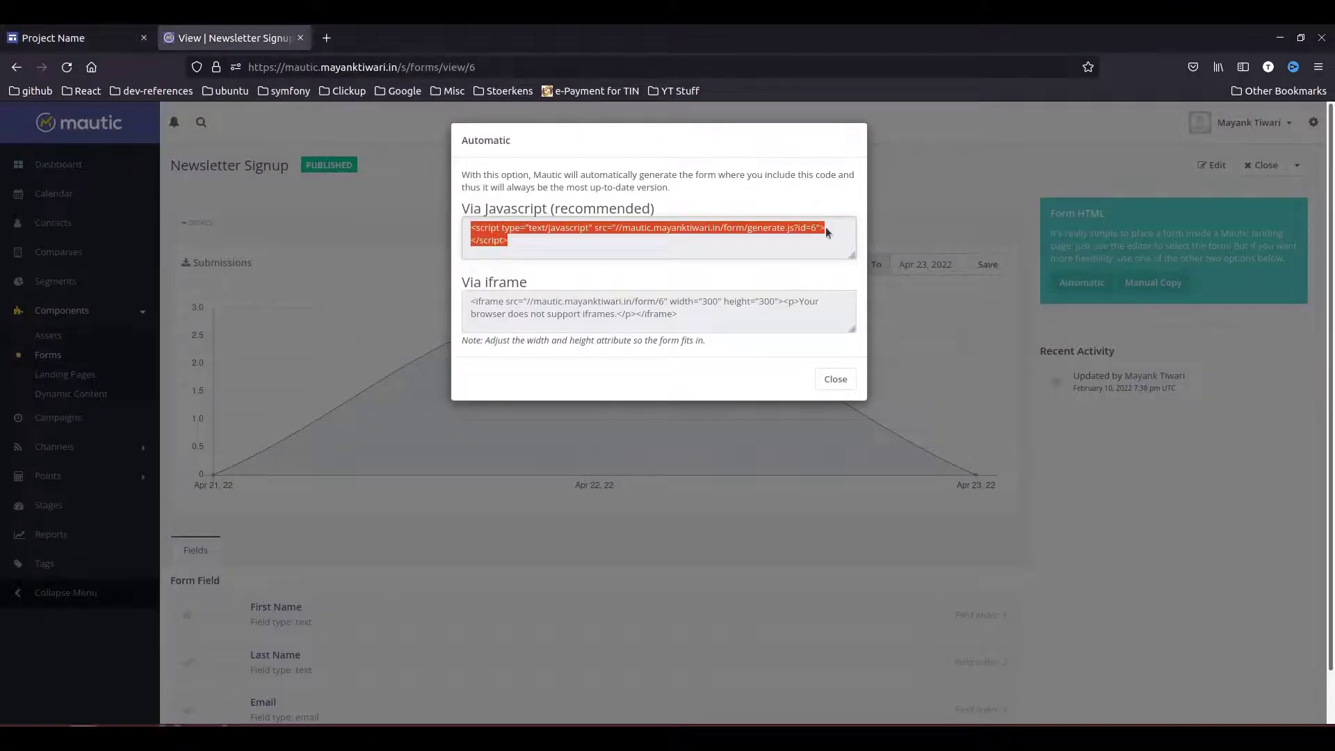
pyautogui.click(835, 379)
pyautogui.click(1313, 122)
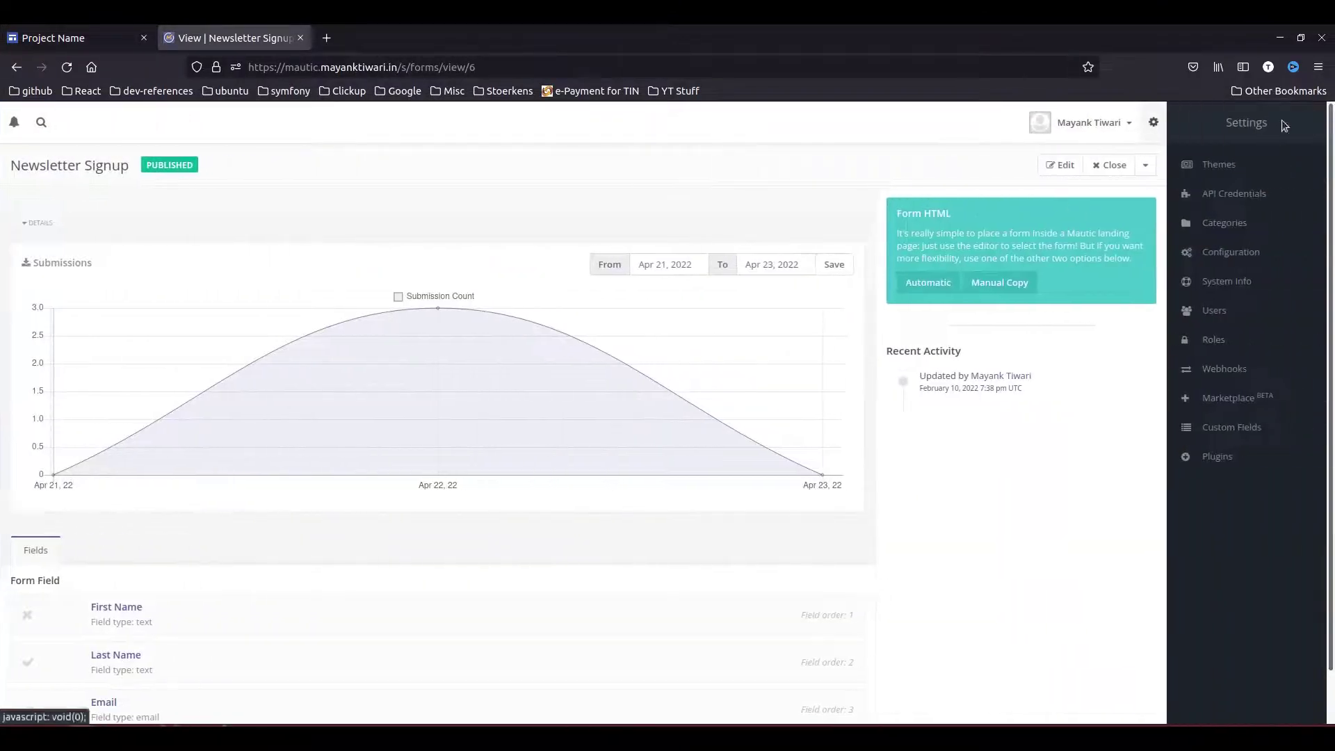
pyautogui.click(1244, 251)
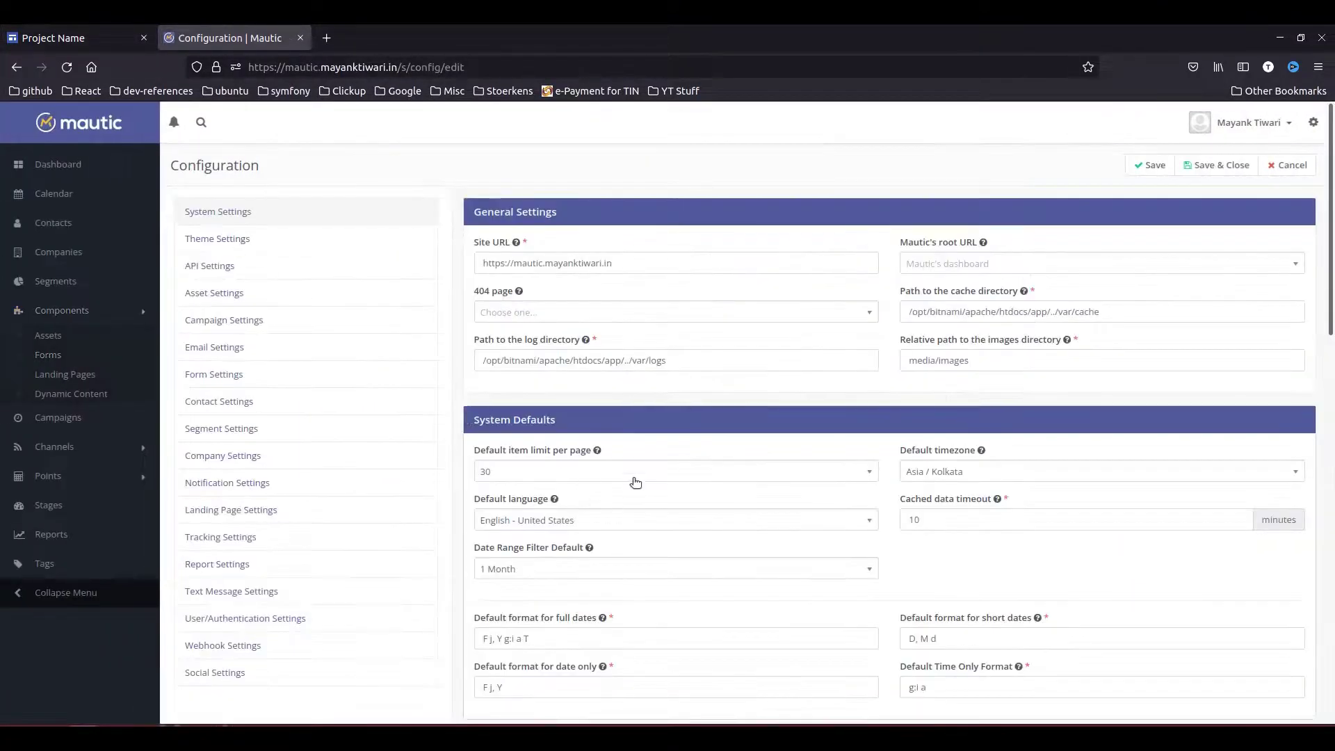
pyautogui.scroll(-5, 640, 471)
pyautogui.scroll(-1, 653, 468)
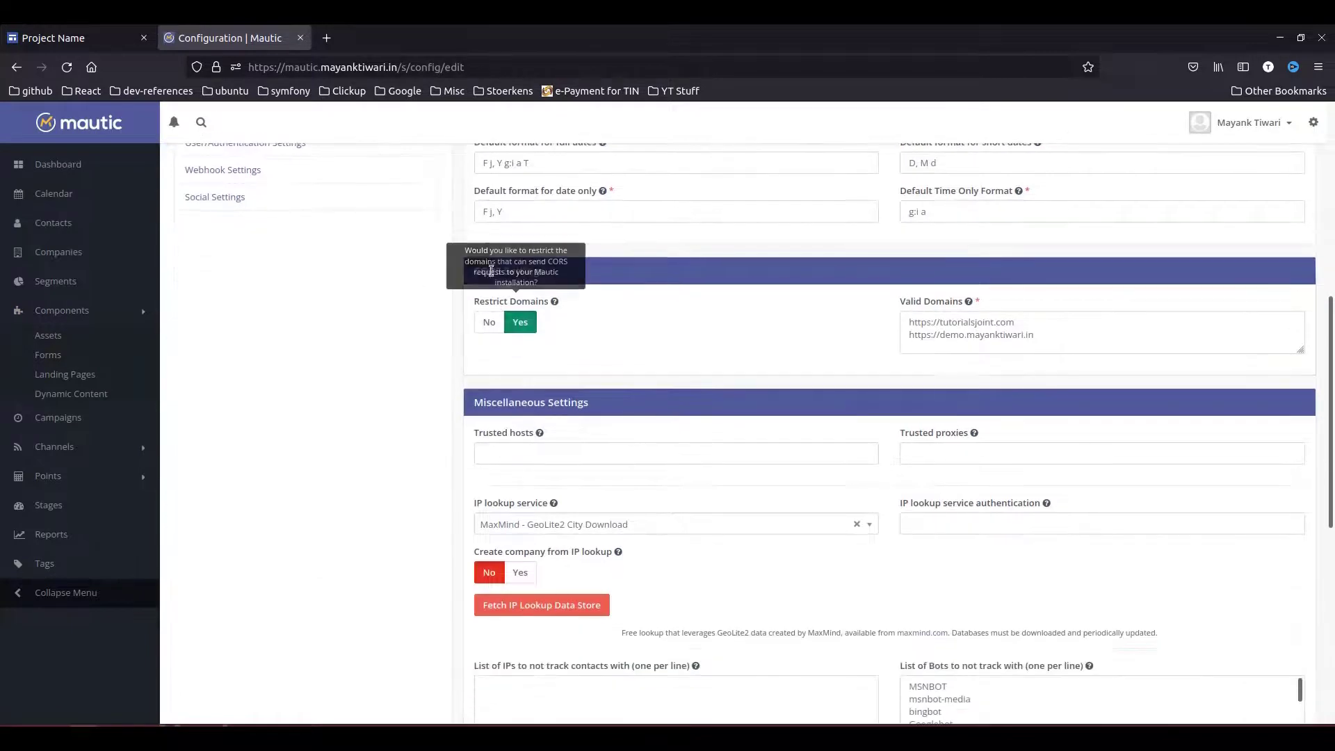
pyautogui.moveTo(465, 267); pyautogui.dragTo(554, 289)
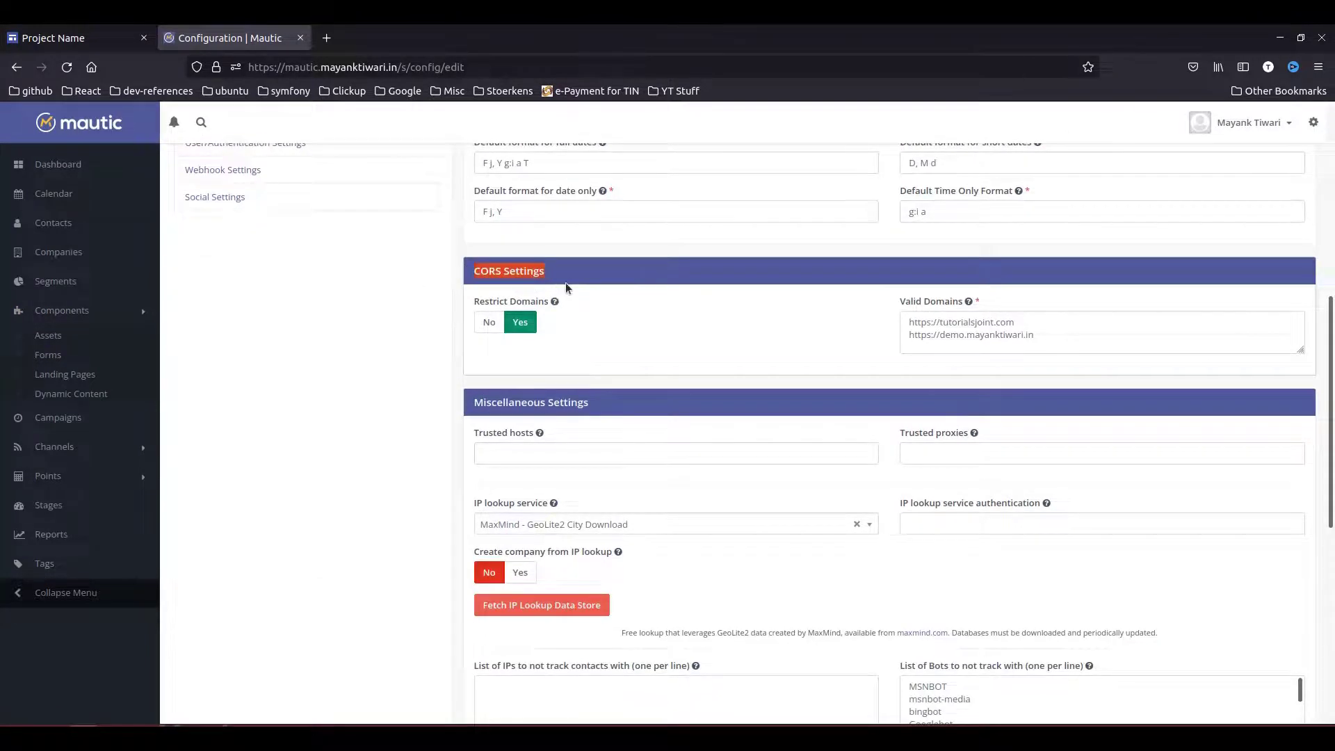
pyautogui.click(567, 288)
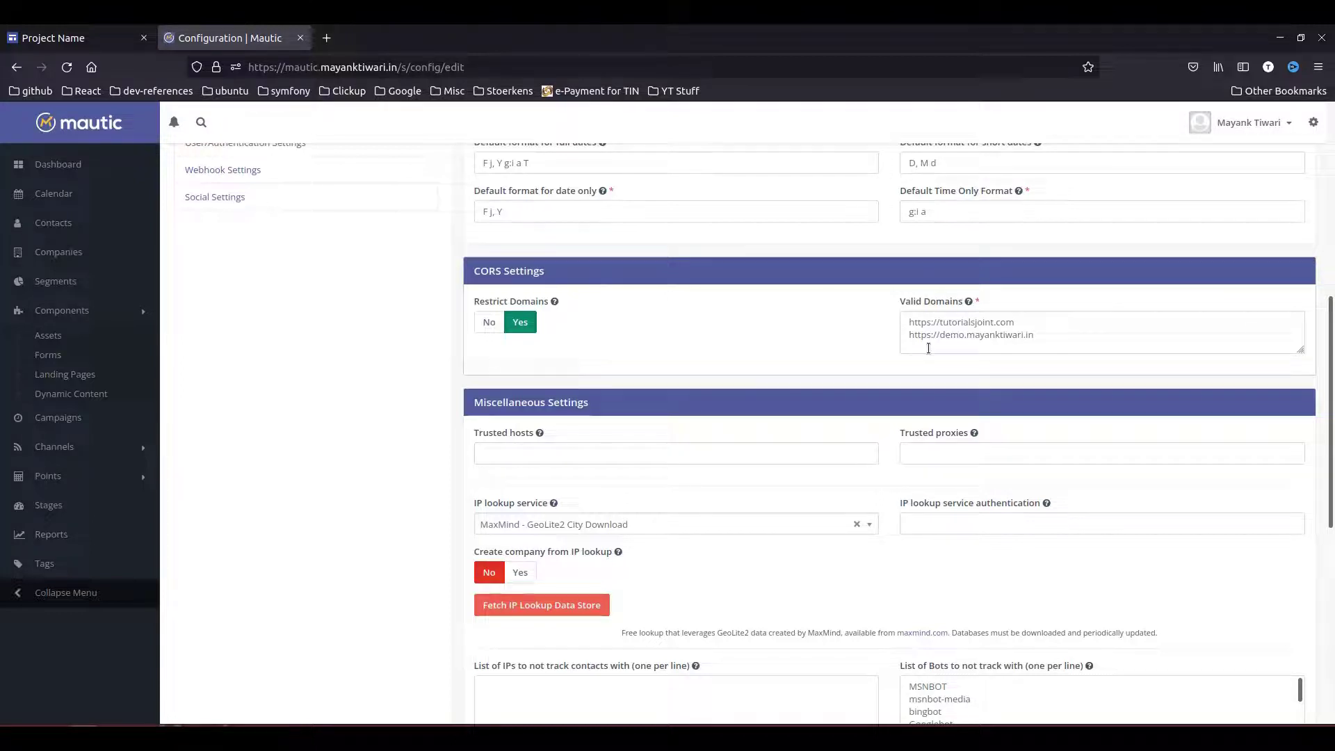
pyautogui.click(928, 348)
pyautogui.press('Return')
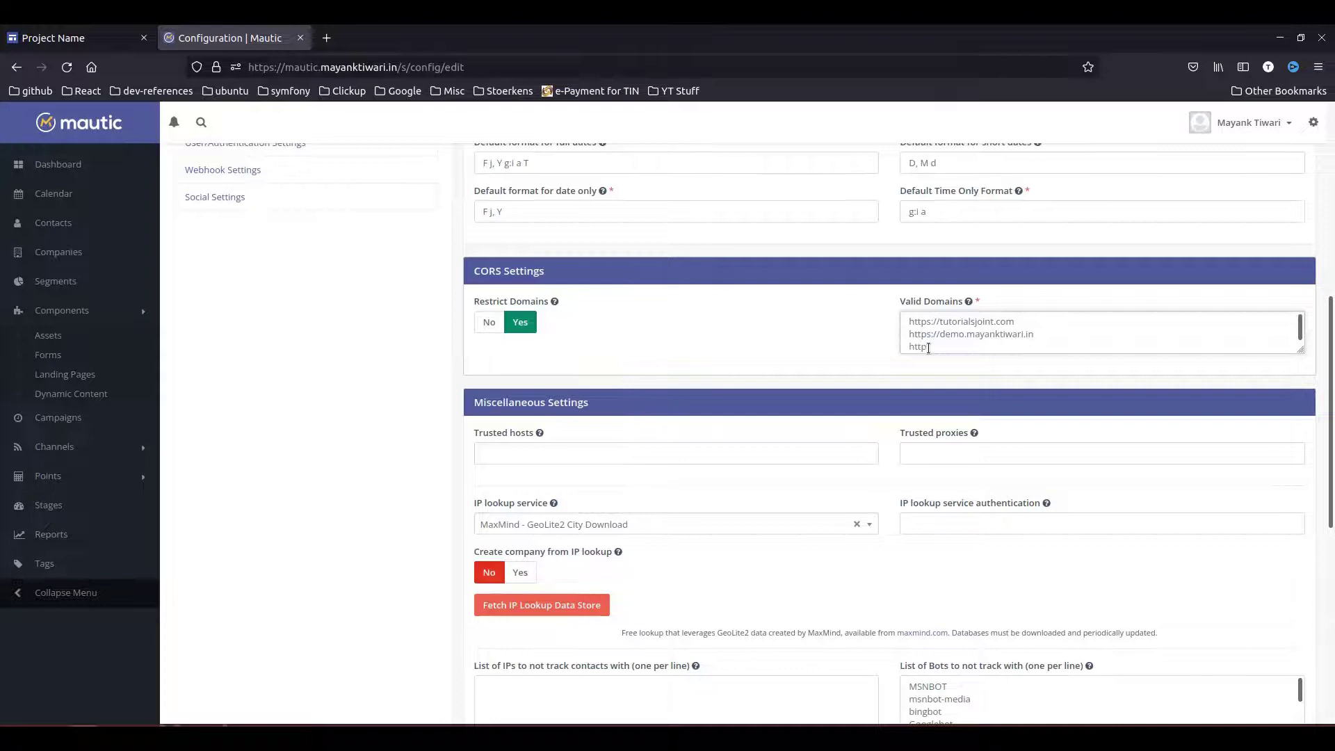
pyautogui.write('https://')
pyautogui.scroll(7, 915, 271)
# - Save the Mautic configuration, recheck the published page's console, then open the Network monitor
pyautogui.click(1143, 164)
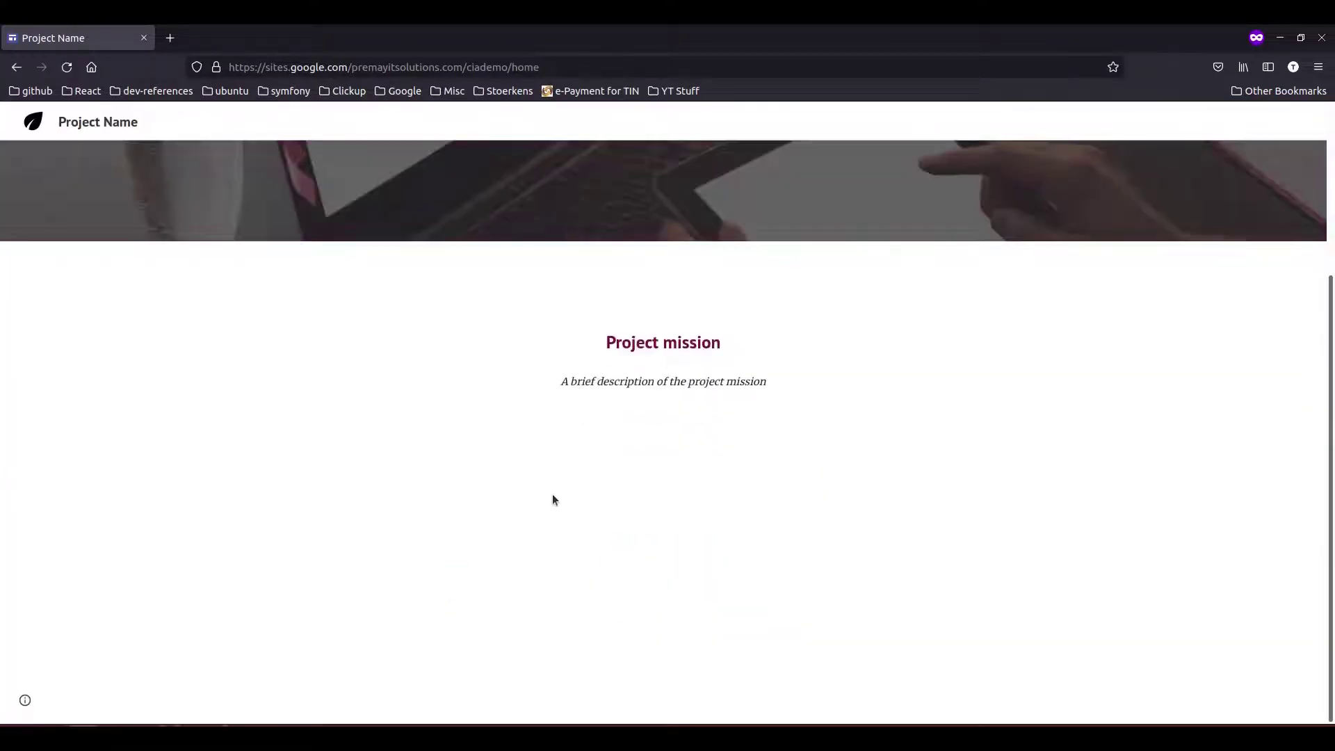
pyautogui.hotkey('ctrl', 'shift', 'k')
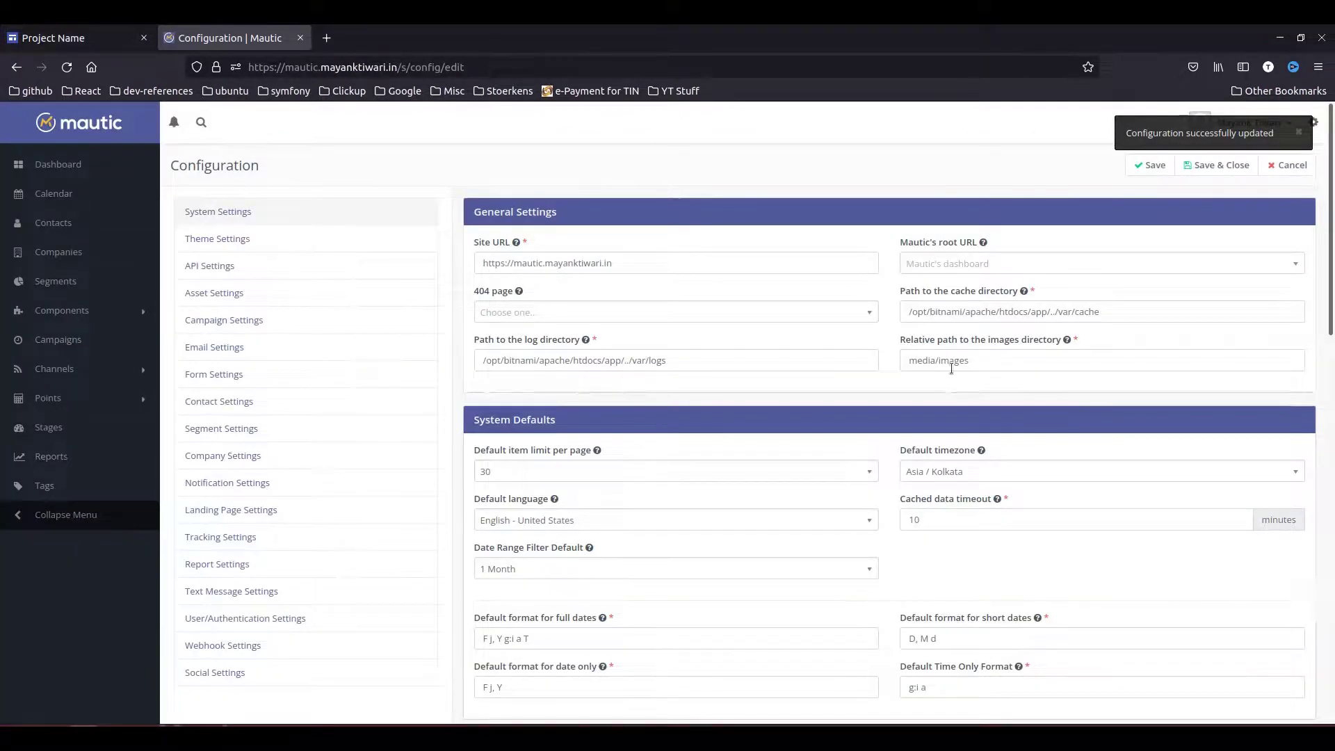
pyautogui.scroll(-5, 899, 533)
pyautogui.hotkey('ctrl', 'w')
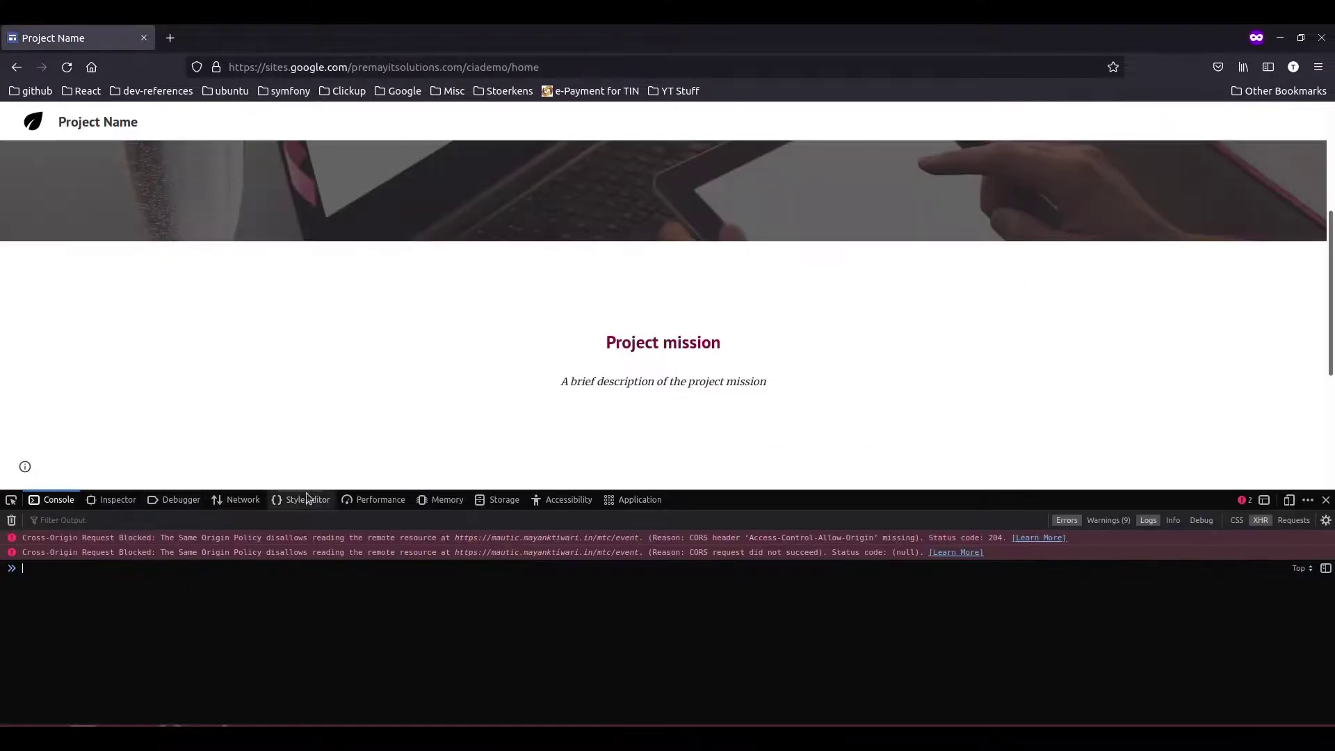
pyautogui.click(236, 500)
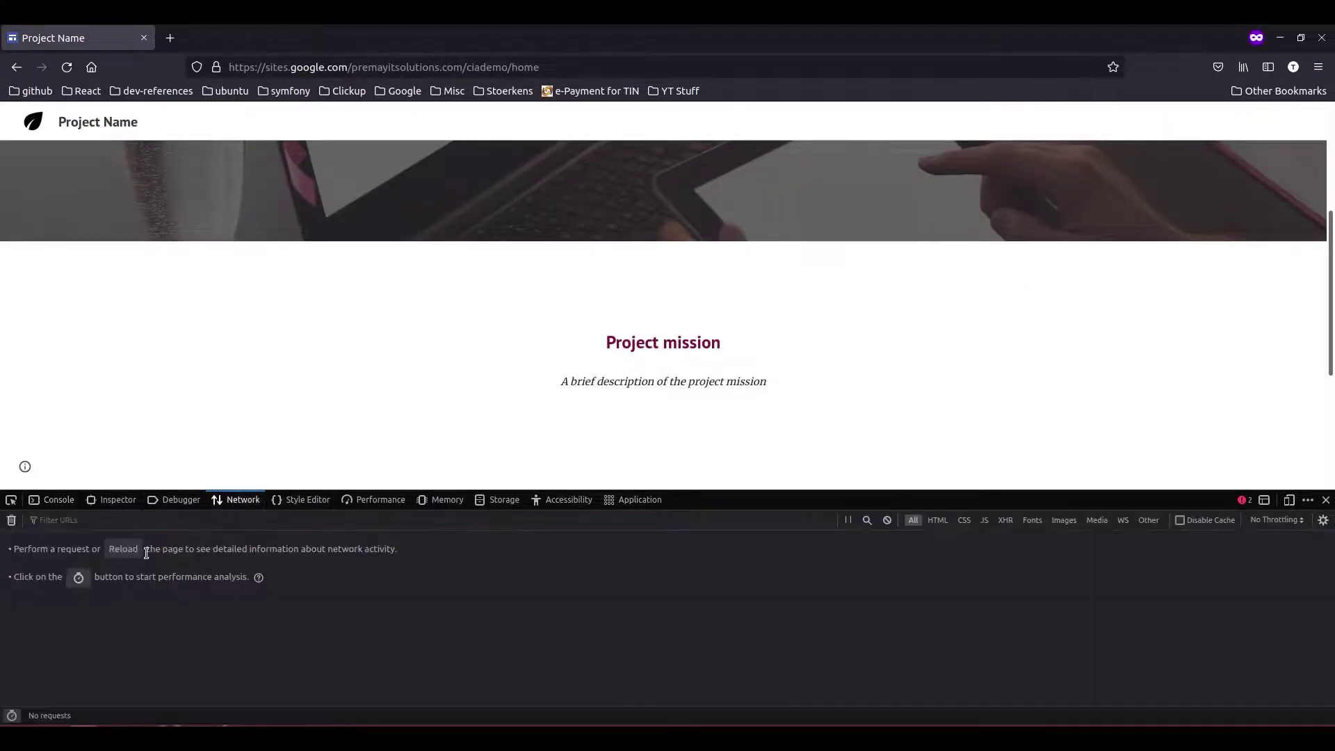
# - Reload the published page and view the headers of the blocked OPTIONS 'event' request
pyautogui.click(64, 71)
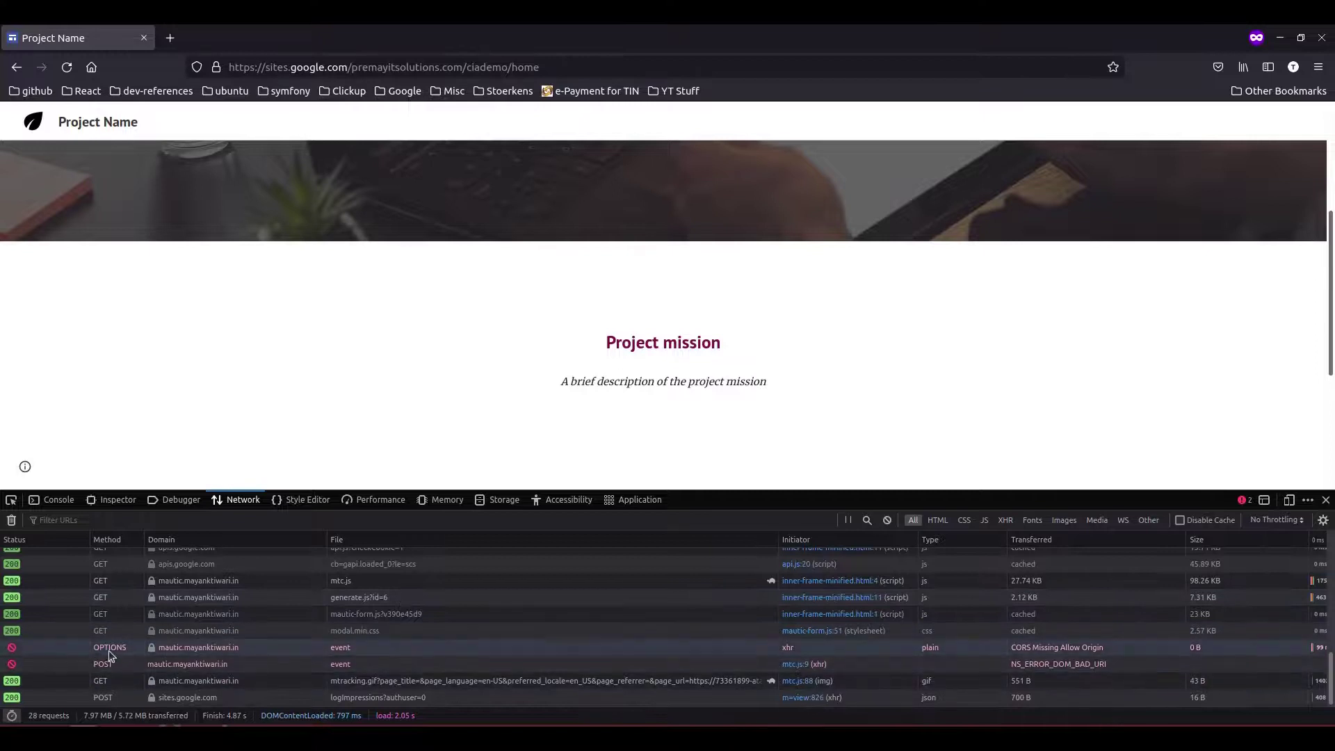
pyautogui.click(270, 647)
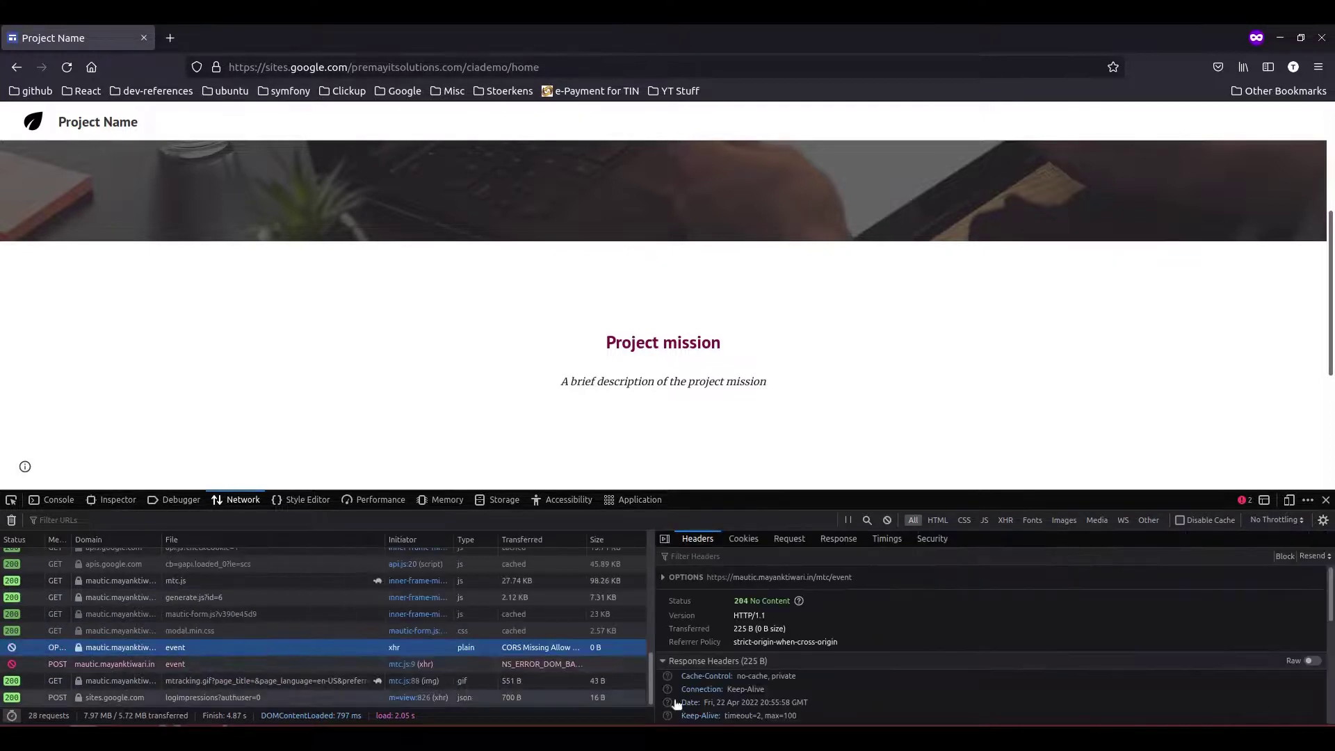
pyautogui.click(775, 516)
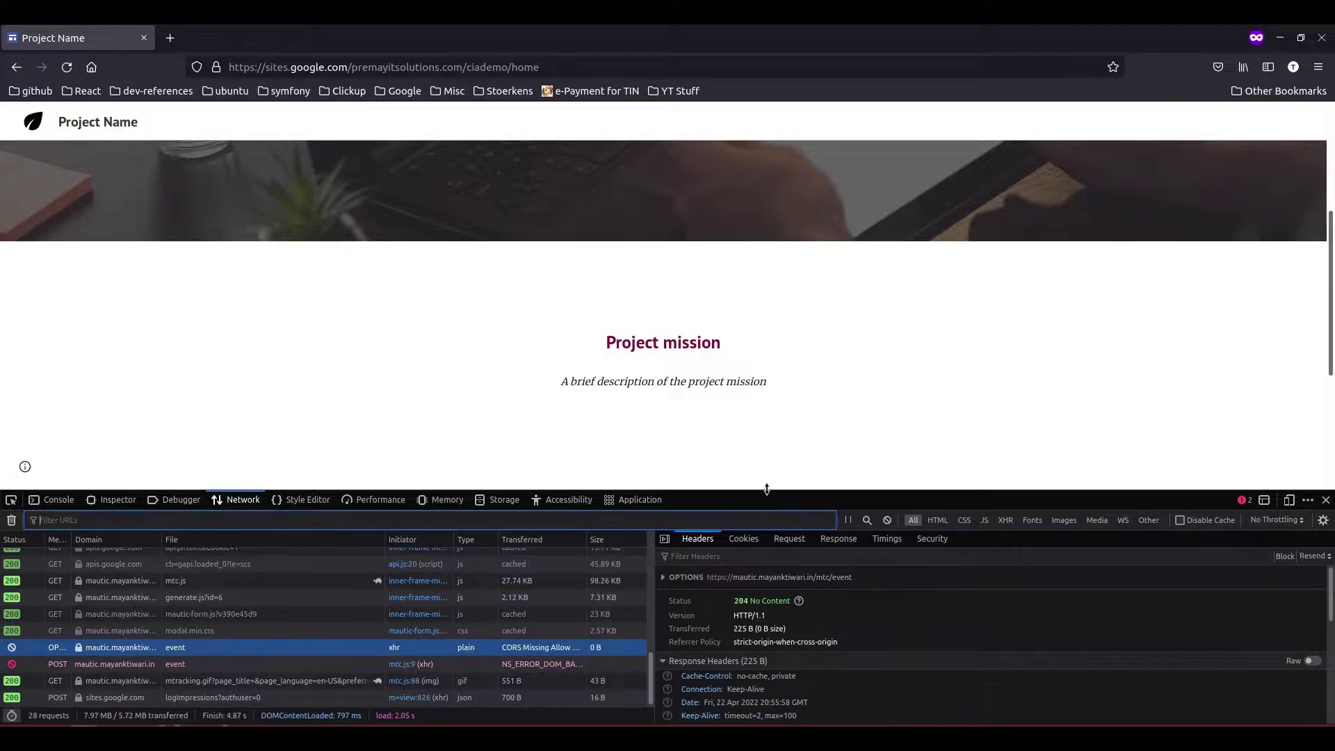
pyautogui.moveTo(767, 489); pyautogui.dragTo(775, 245)
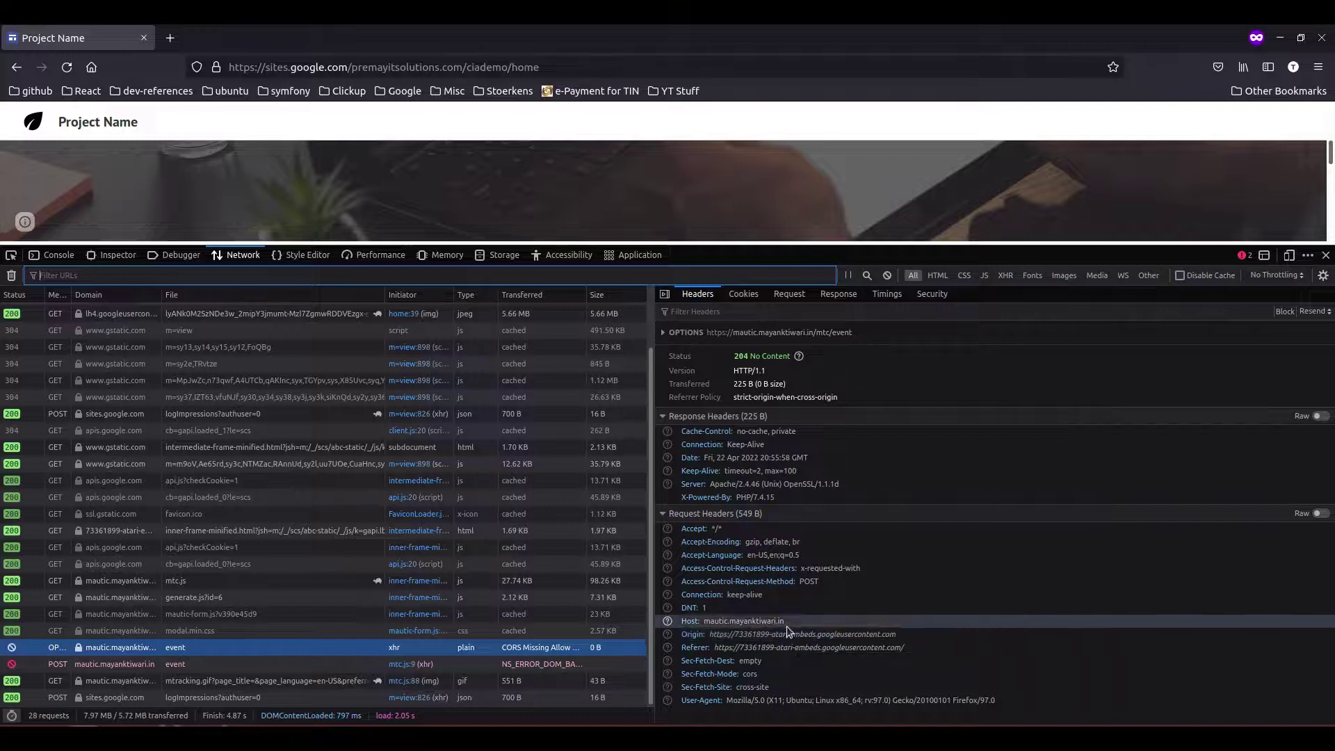
# - Close DevTools, switch Mautic's CORS Restrict Domains to No, and save the configuration
pyautogui.click(1327, 256)
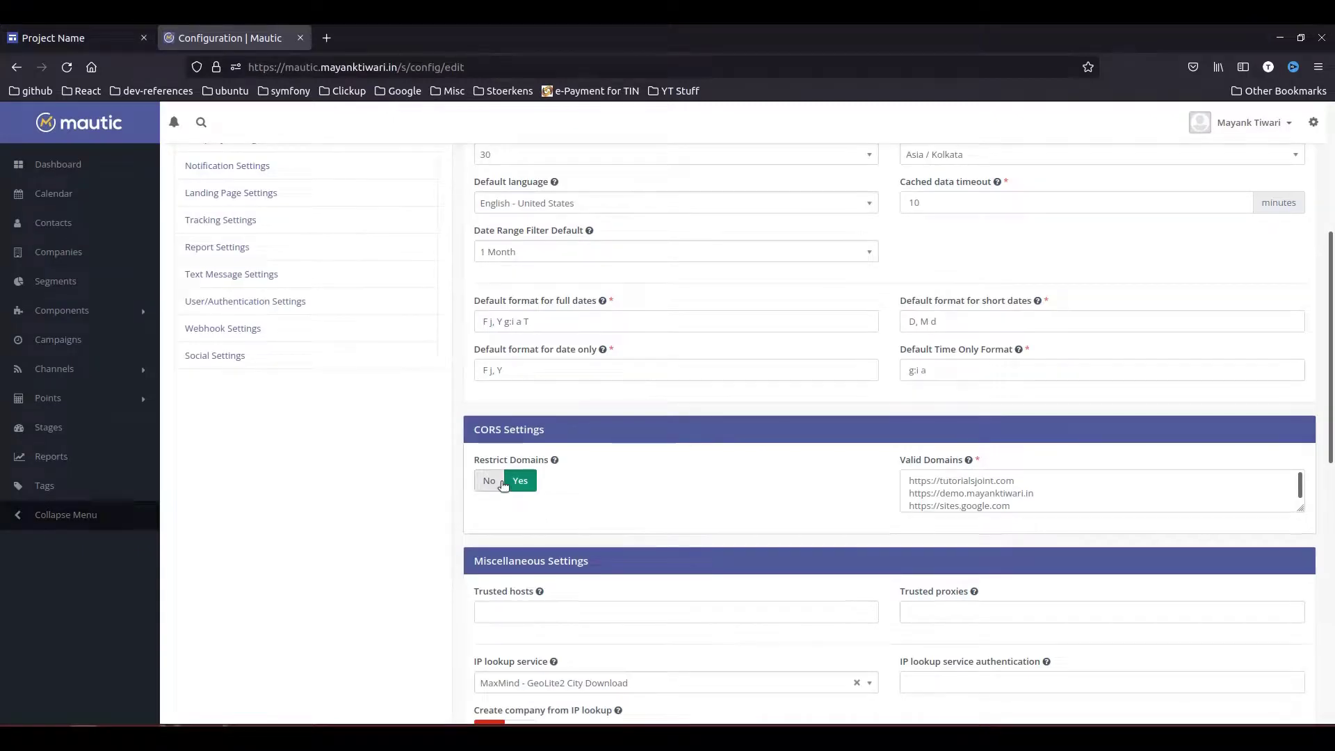
pyautogui.click(502, 483)
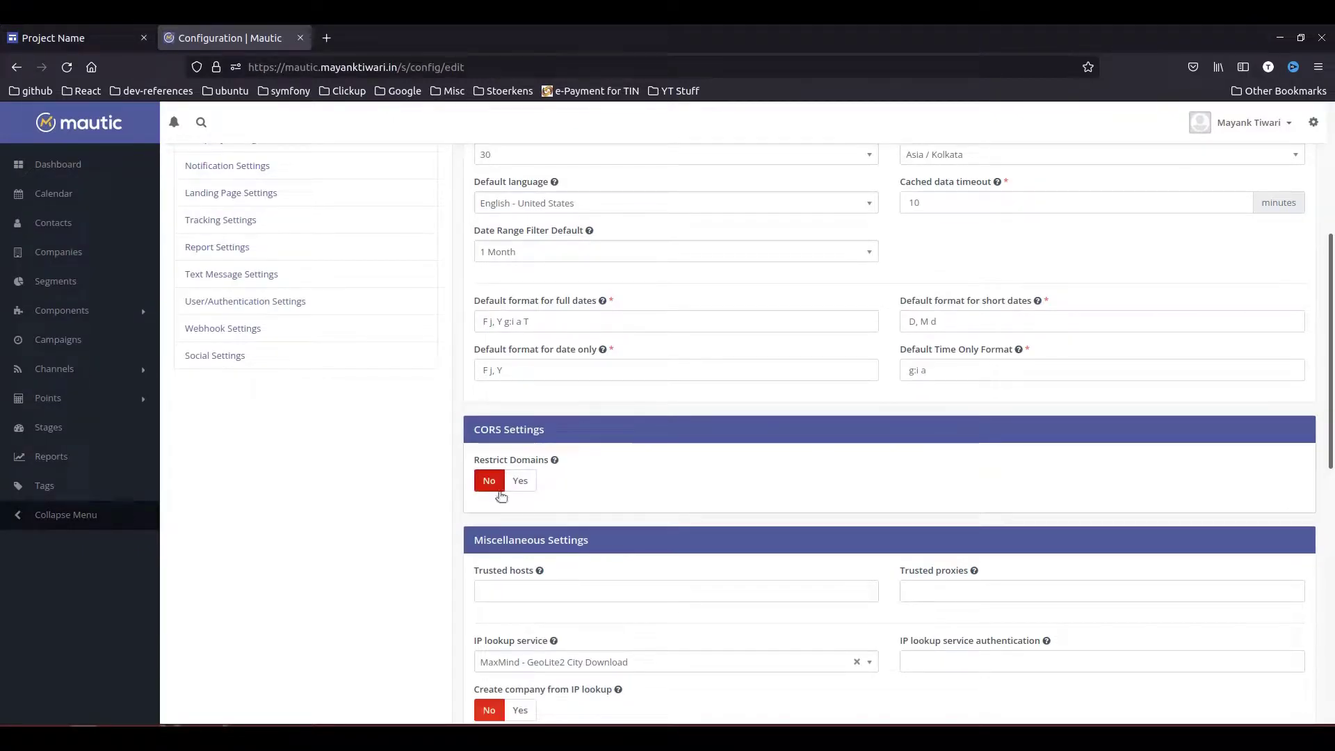
pyautogui.scroll(5, 1255, 376)
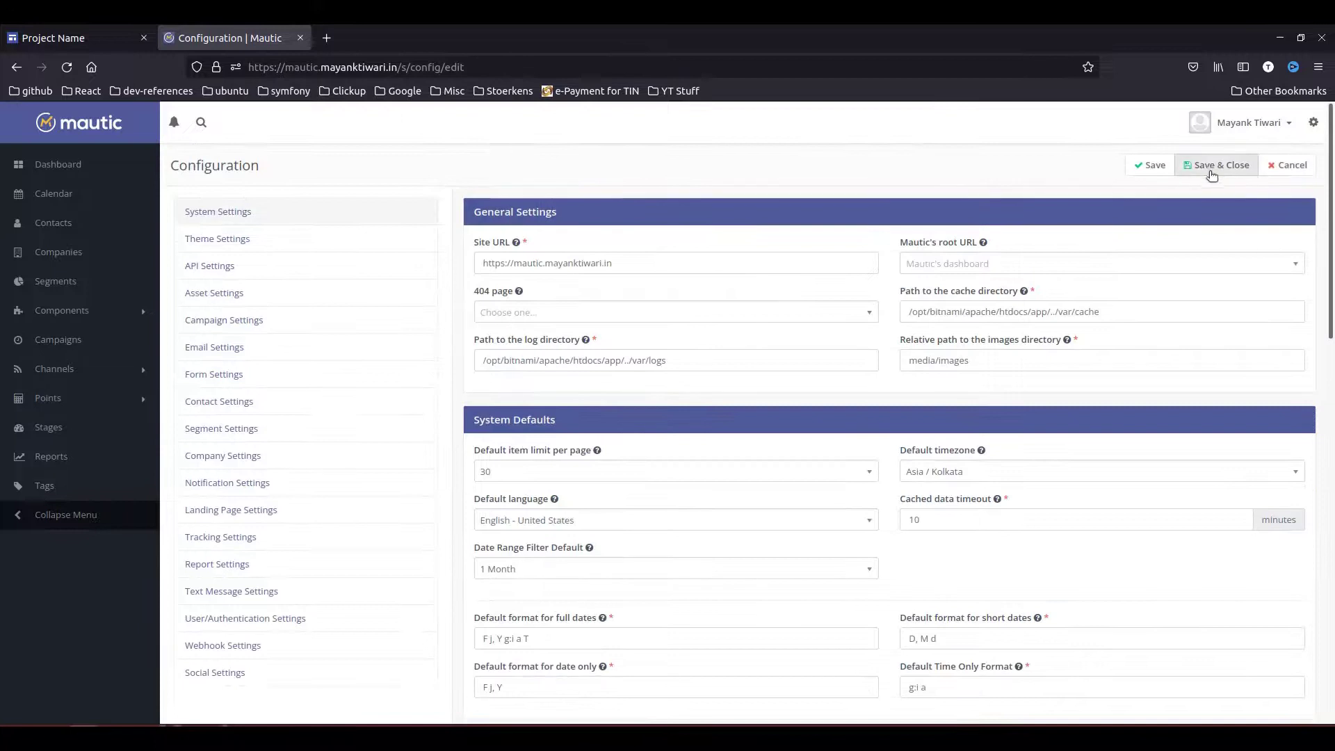
pyautogui.click(1152, 165)
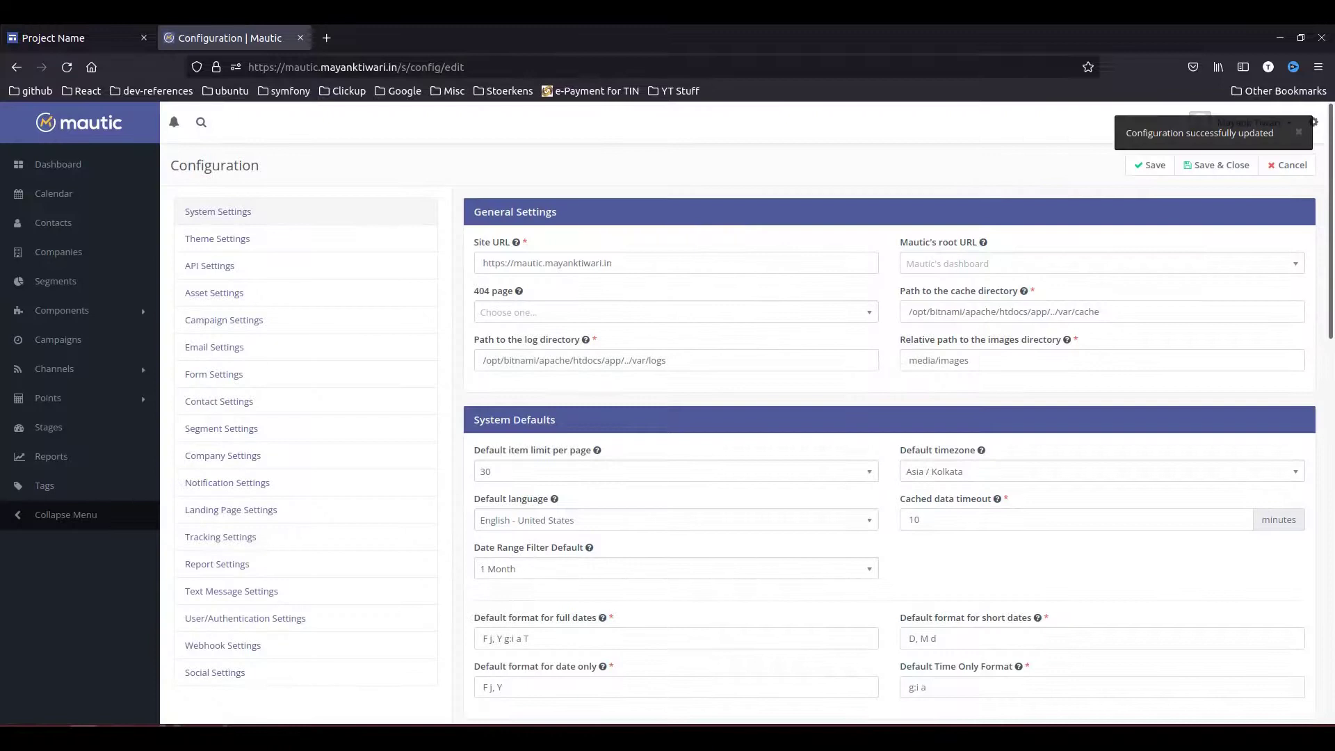
# - On the Google Sites page, confirm the Mautic event requests return 204/200 without console errors
pyautogui.click(83, 737)
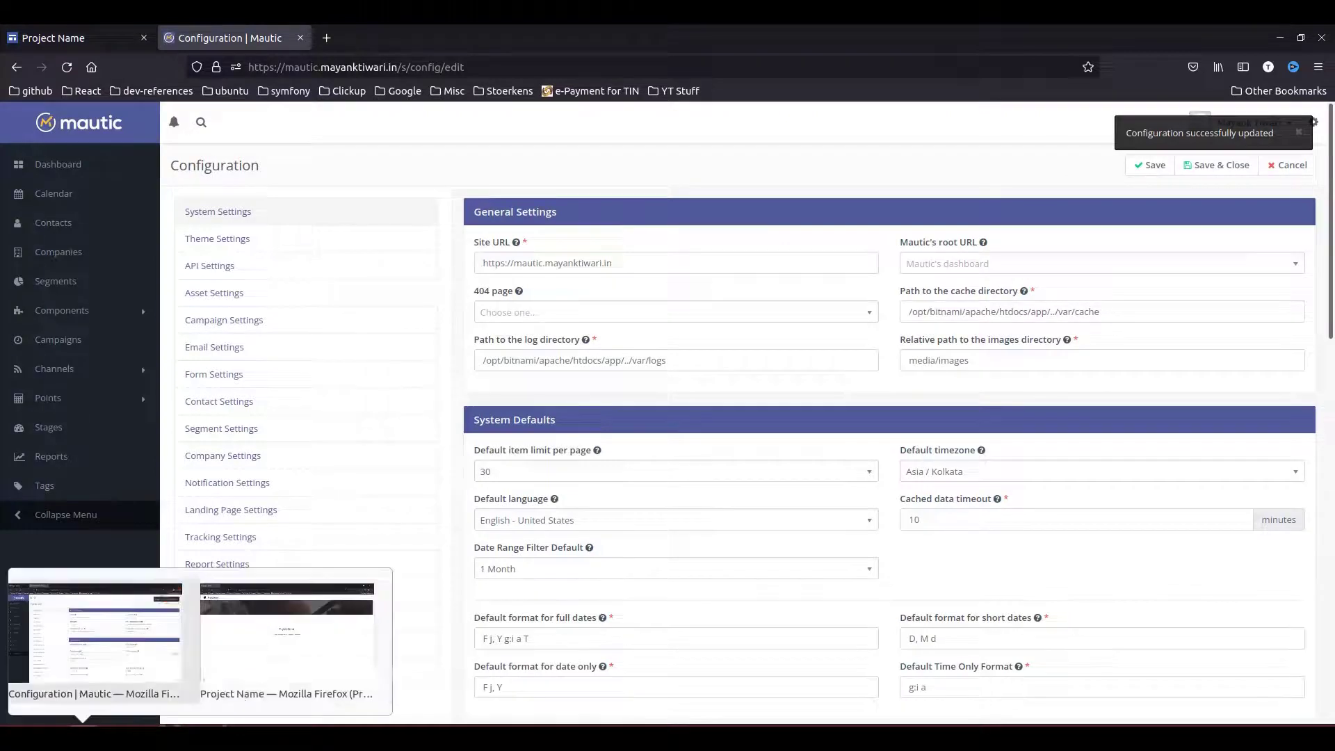
pyautogui.click(342, 645)
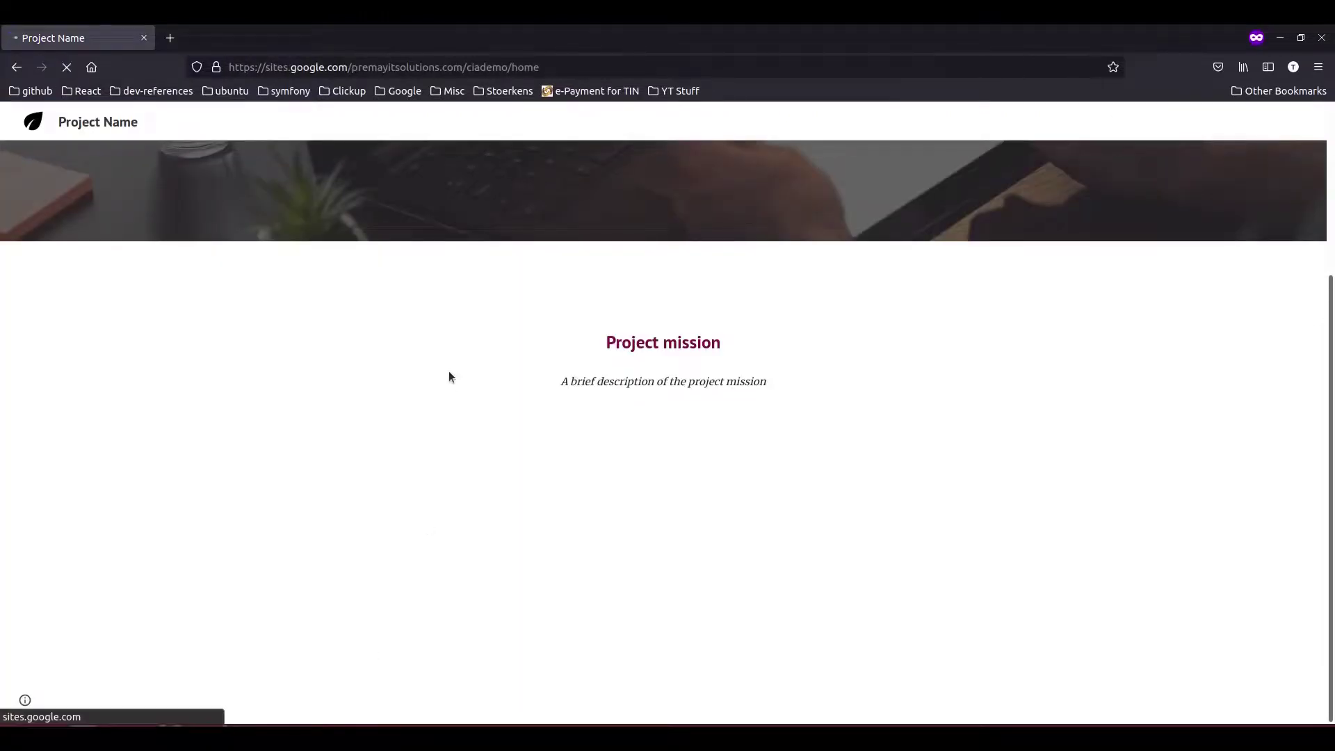
pyautogui.hotkey('ctrl', 'shift', 'e')
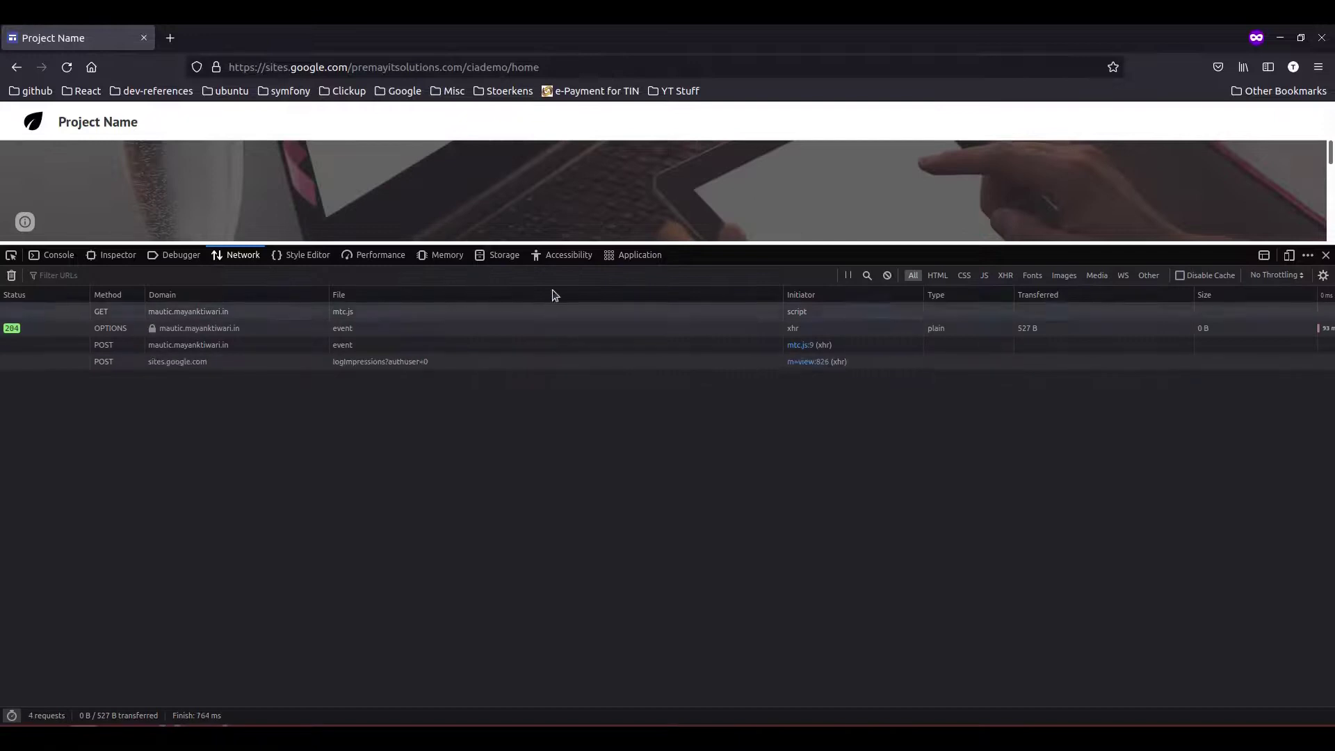
pyautogui.moveTo(560, 244); pyautogui.dragTo(634, 549)
pyautogui.scroll(-3, 635, 504)
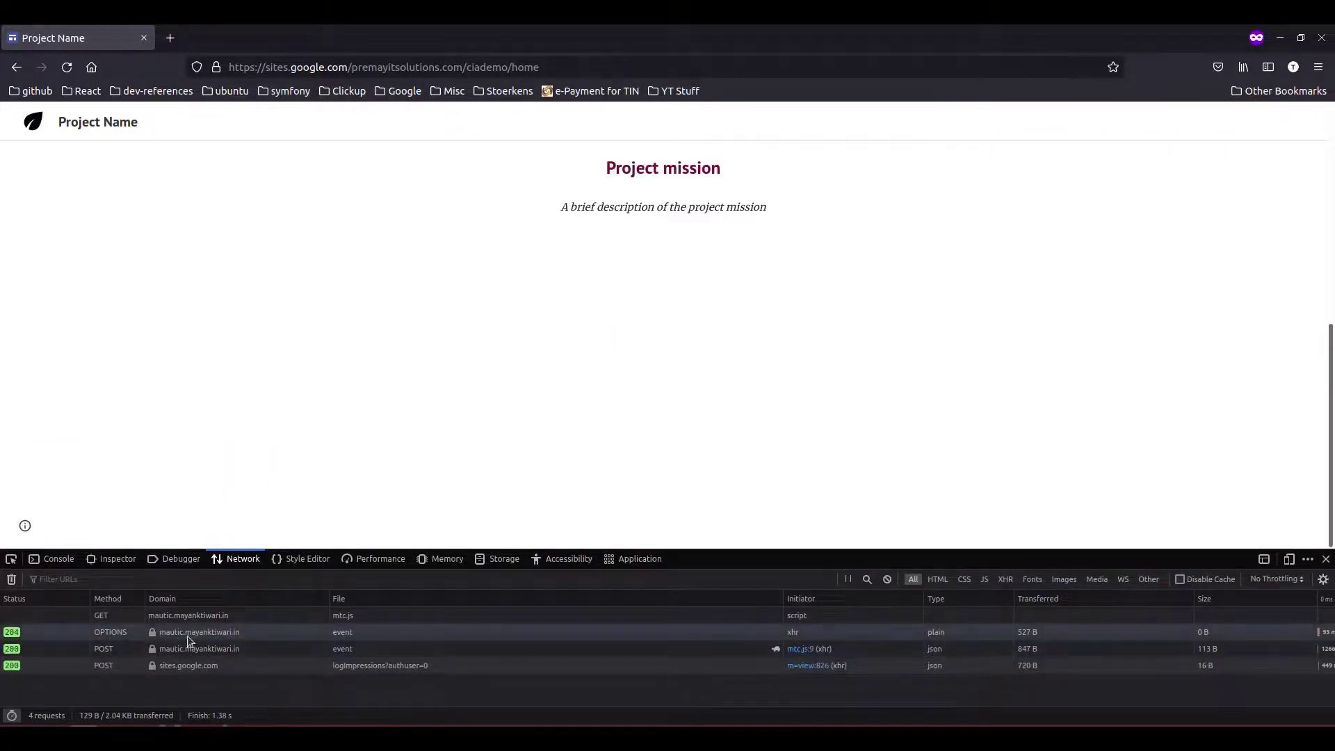
pyautogui.click(52, 558)
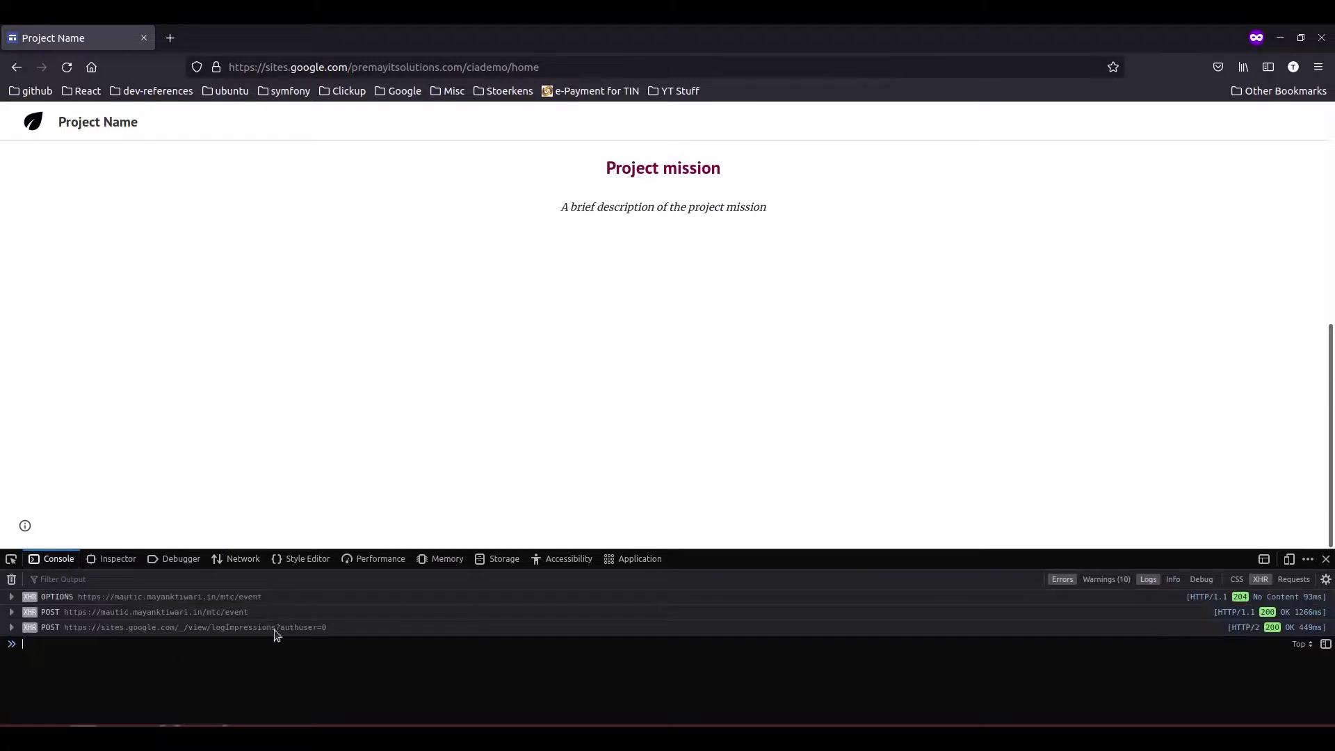
pyautogui.press('F12')
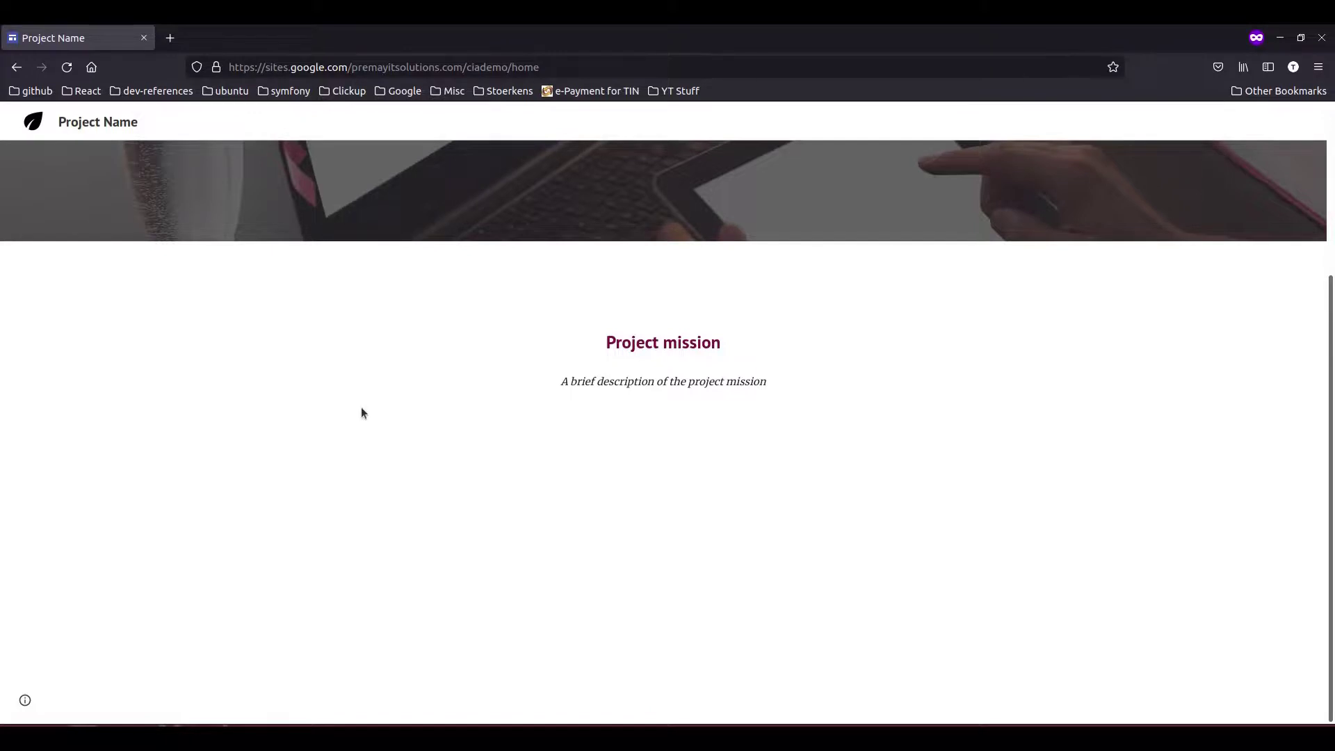
pyautogui.hotkey('alt', 'Tab')
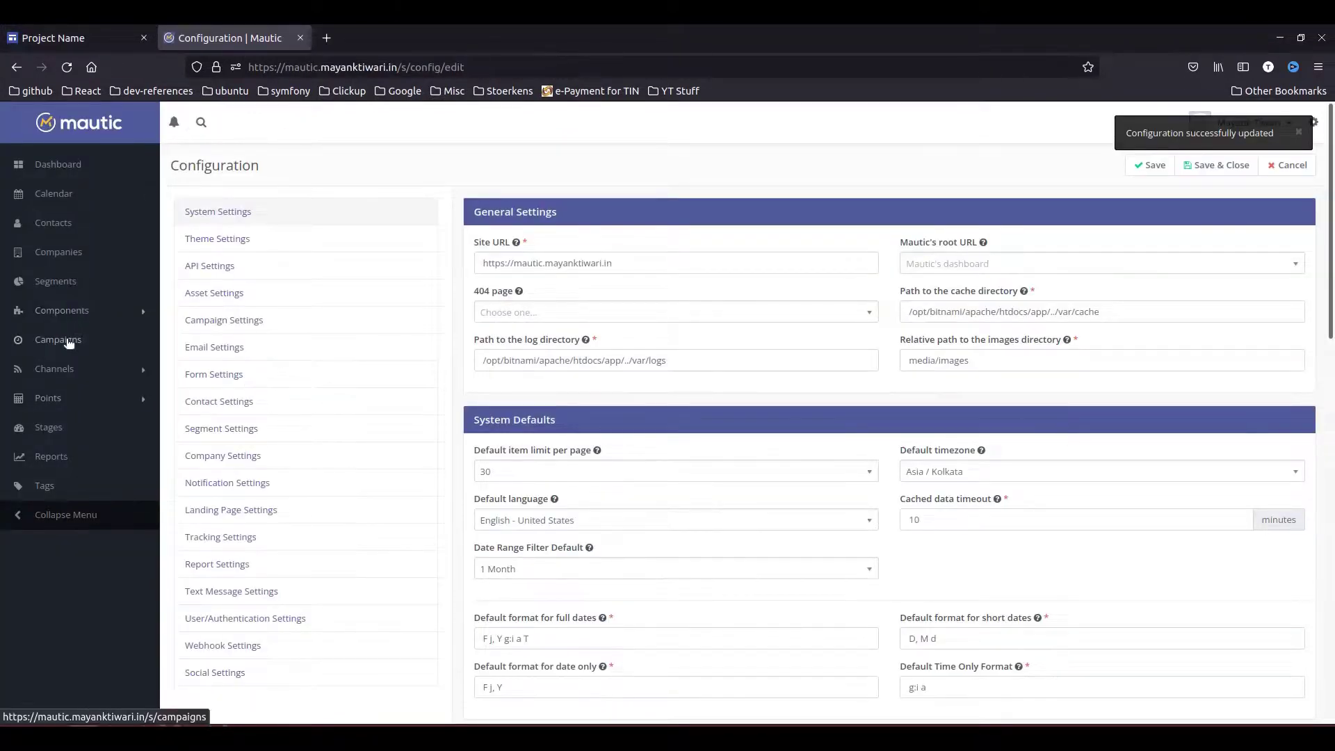
# - Open Components > Forms > Newsletter Signup and select its Manual Copy script code
pyautogui.click(92, 314)
pyautogui.click(49, 355)
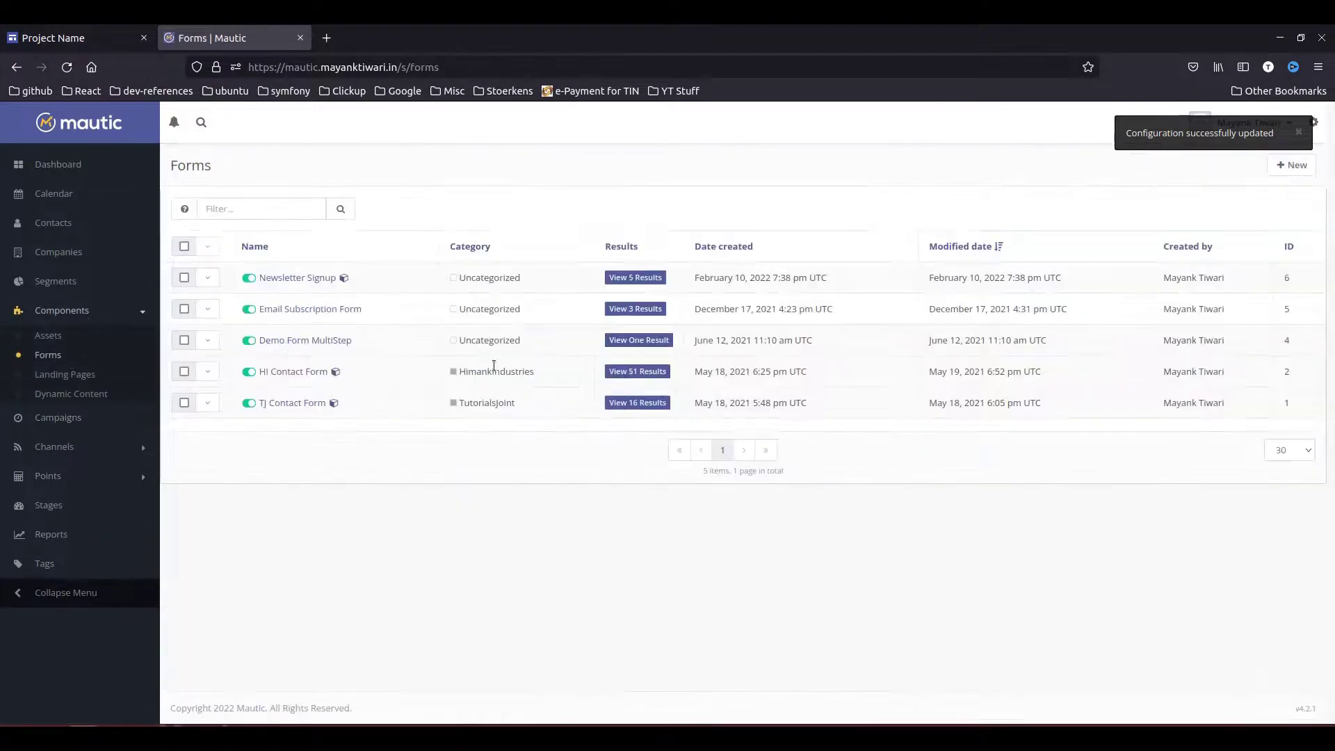
pyautogui.click(276, 279)
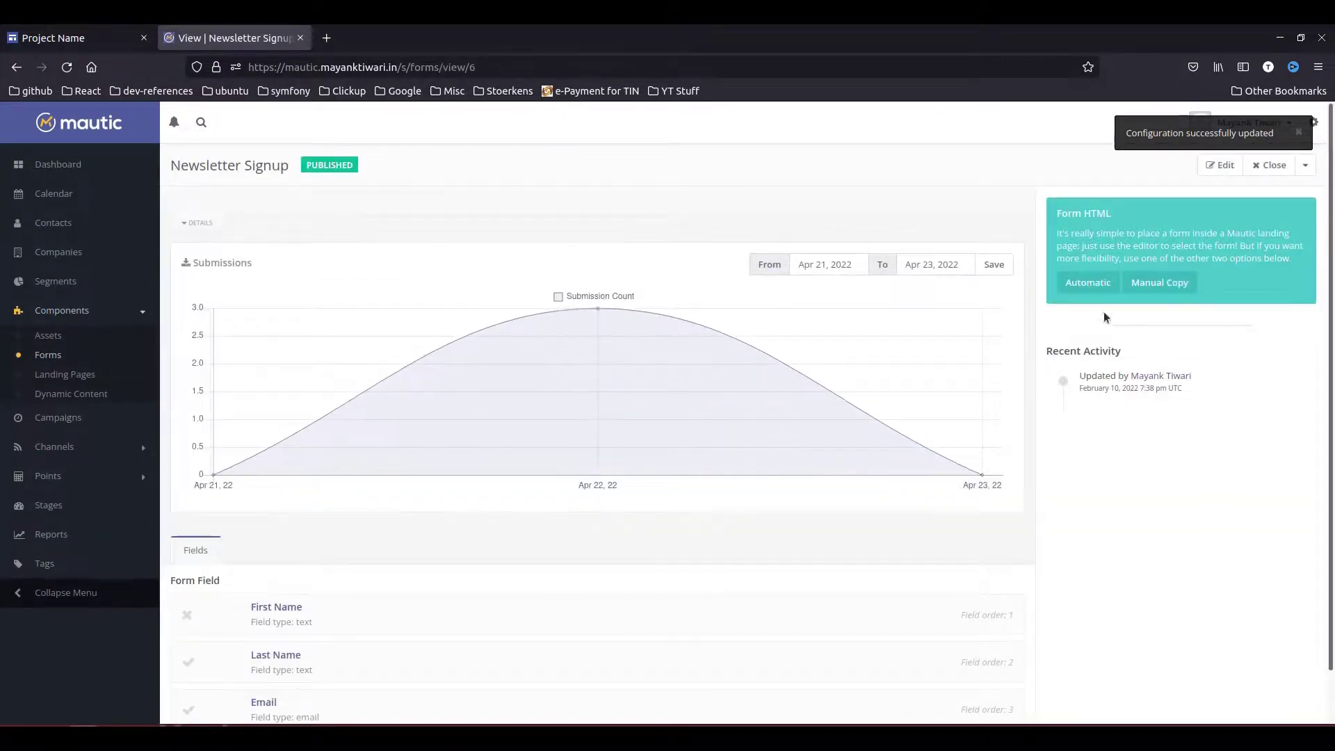
pyautogui.click(1182, 289)
pyautogui.click(612, 353)
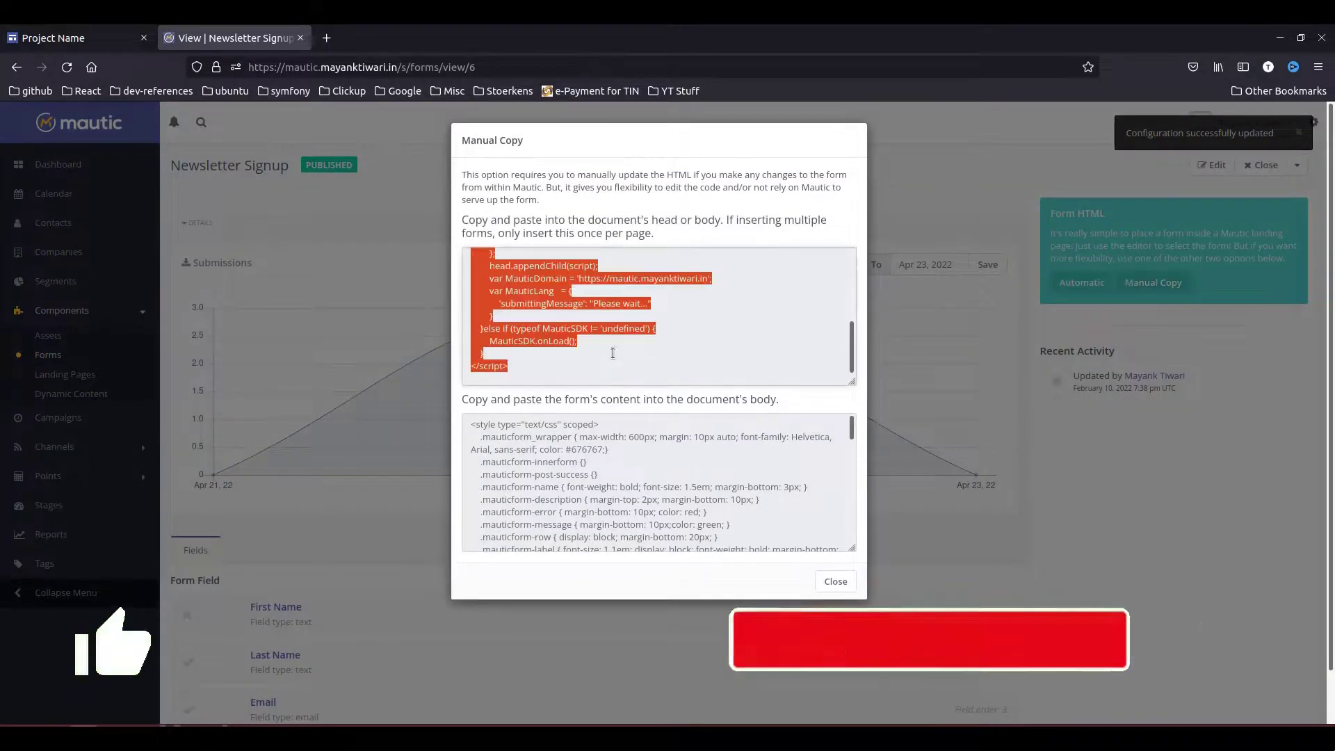
pyautogui.click(85, 36)
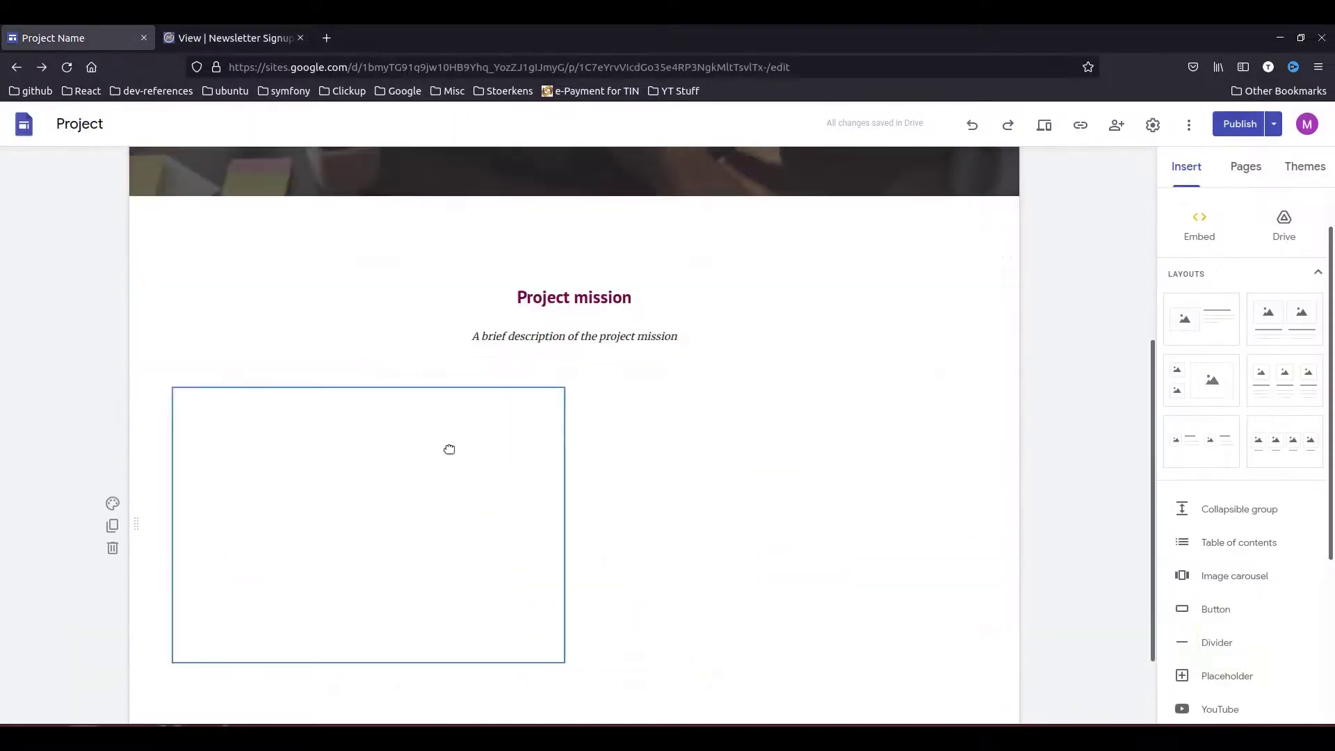
# - Replace the embed's existing script line with the copied Mautic Manual Copy script
pyautogui.click(257, 268)
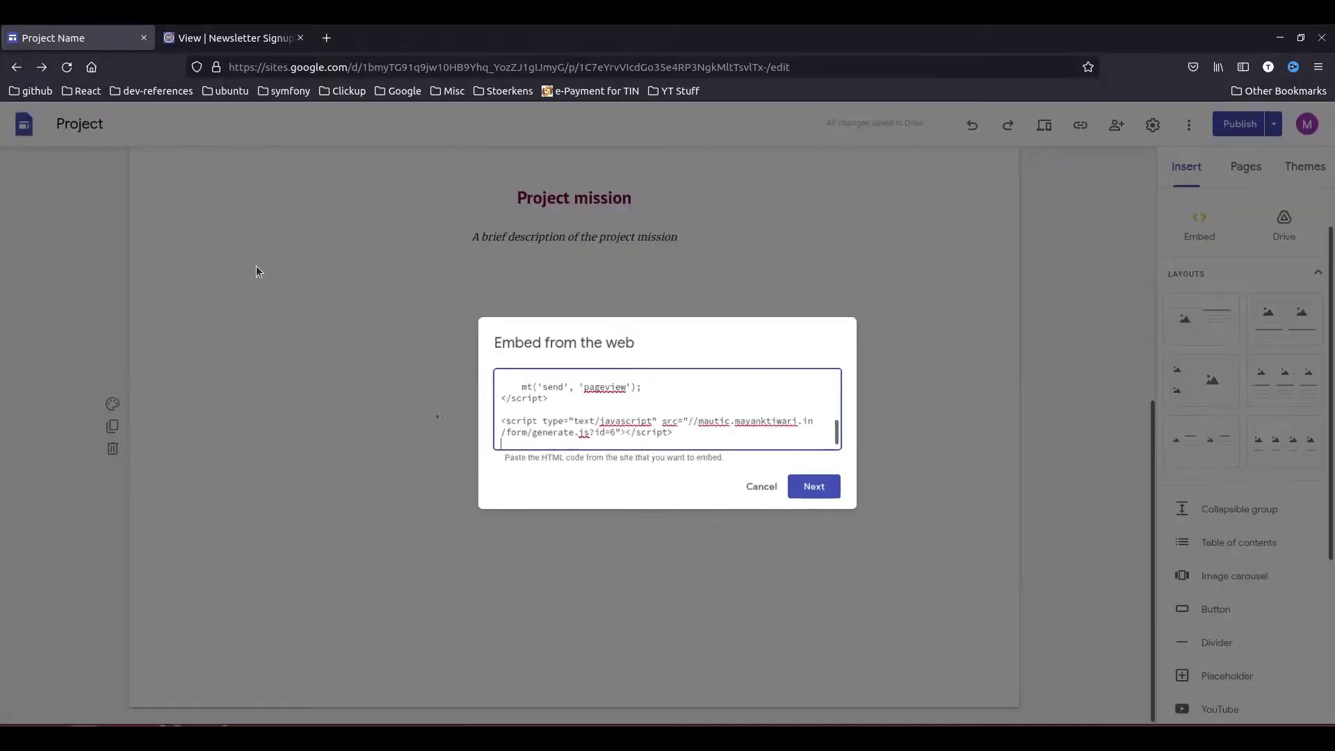
pyautogui.click(823, 483)
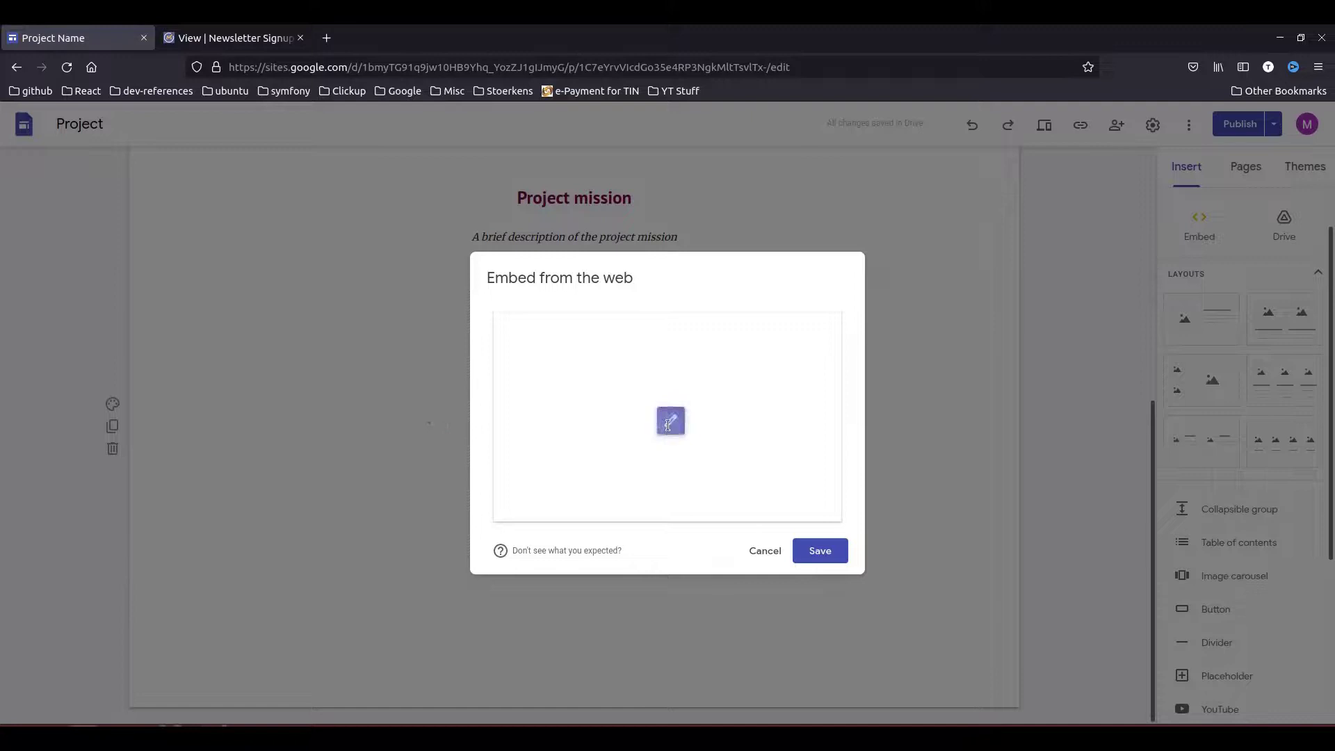
pyautogui.click(684, 422)
pyautogui.moveTo(689, 432); pyautogui.dragTo(497, 403)
pyautogui.hotkey('ctrl', 'v')
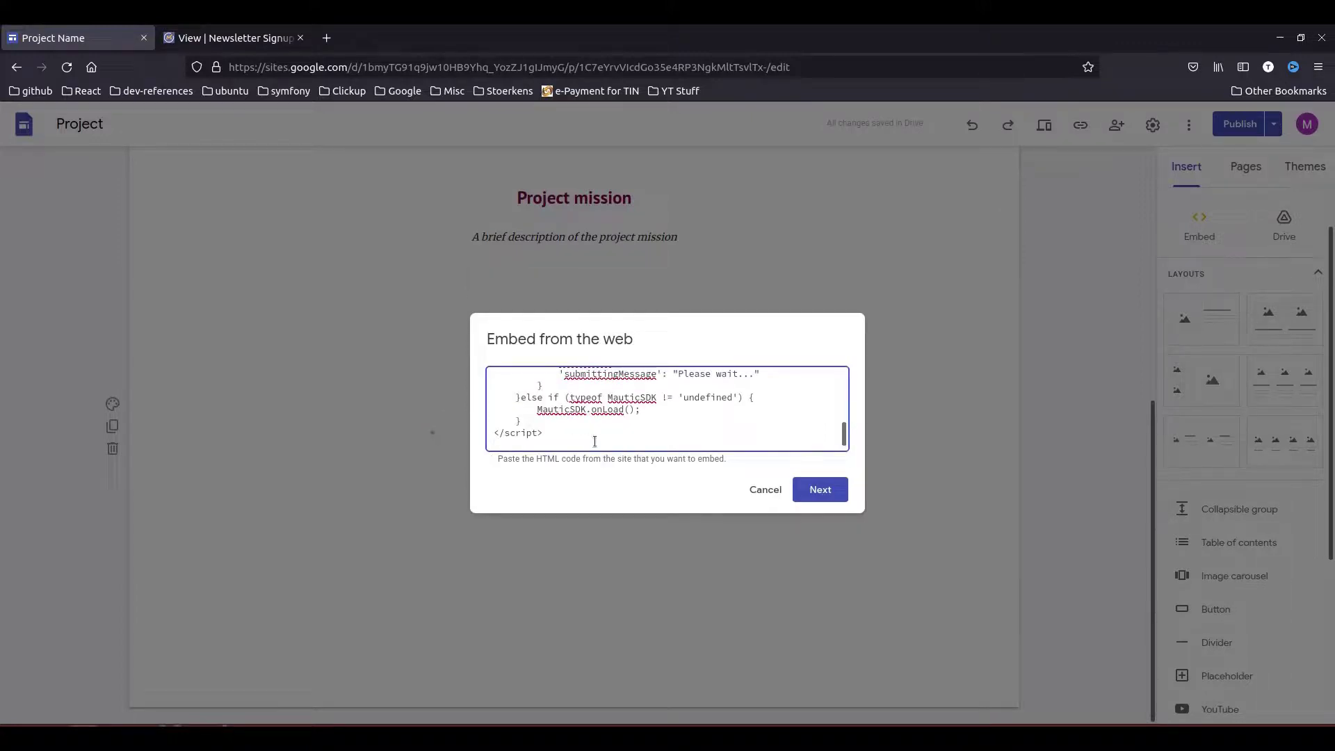
pyautogui.press('Return')
# - Paste the Newsletter Signup form HTML into the embed, insert it, and publish the site
pyautogui.click(224, 38)
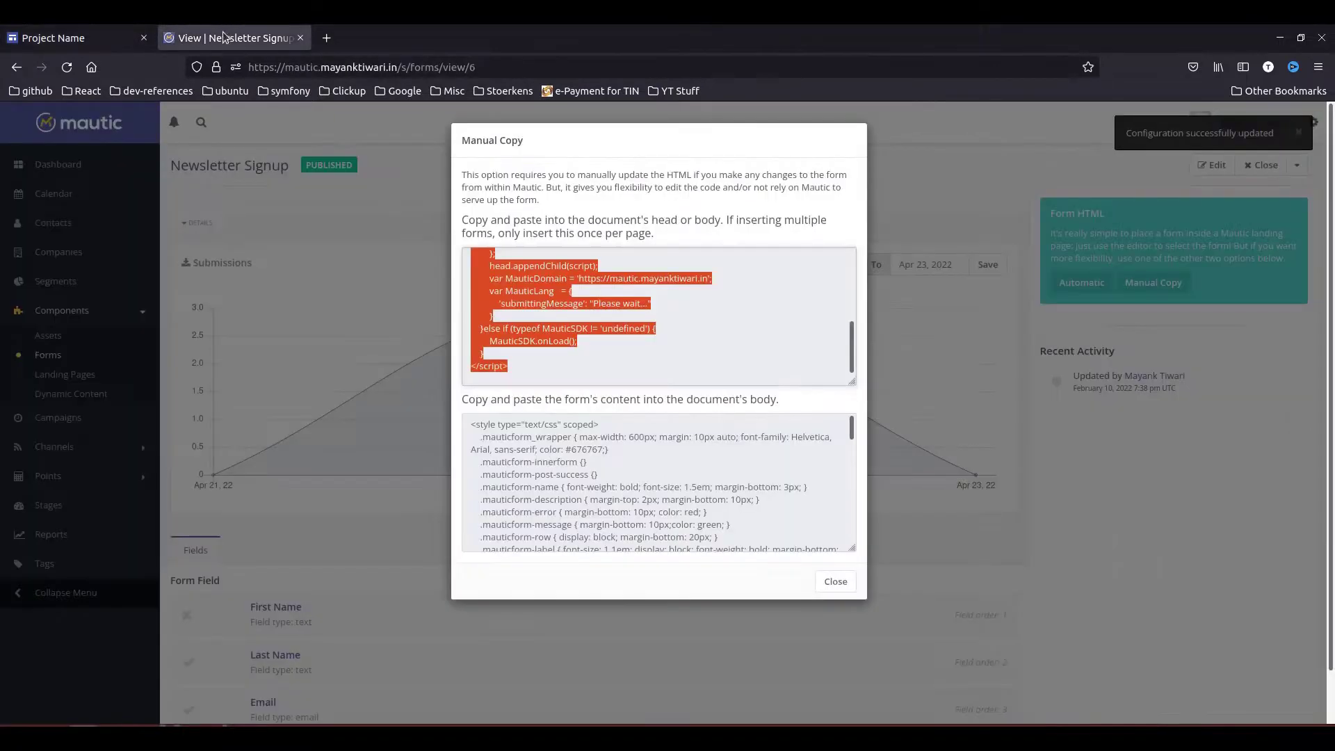
pyautogui.click(607, 482)
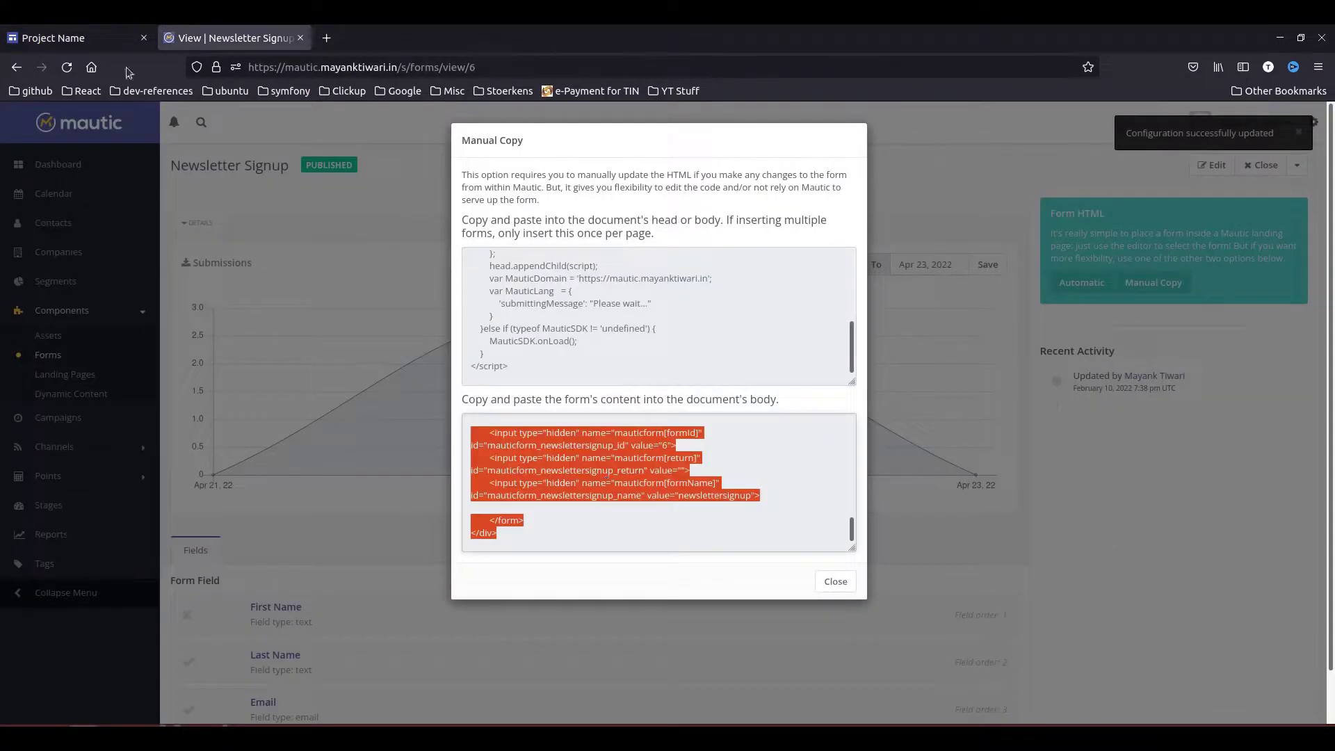
pyautogui.click(102, 38)
pyautogui.click(545, 448)
pyautogui.hotkey('ctrl', 'v')
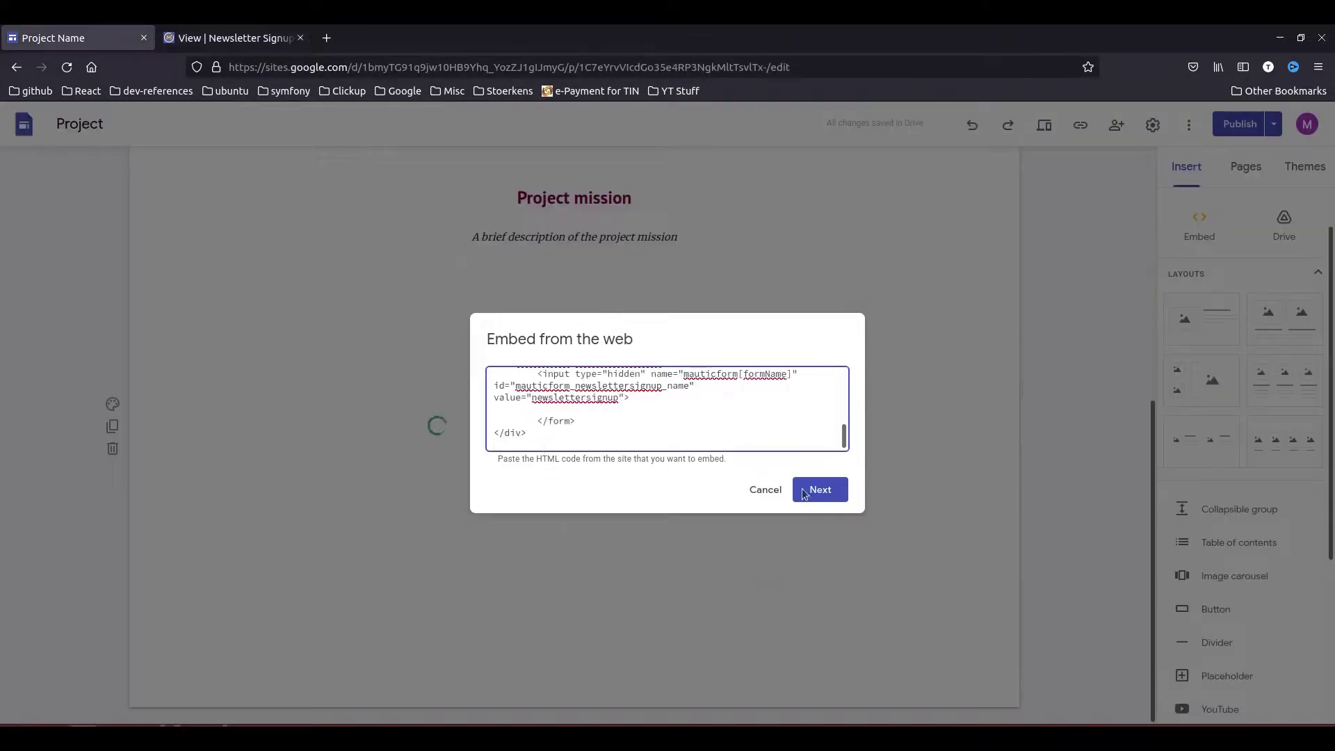
pyautogui.click(812, 492)
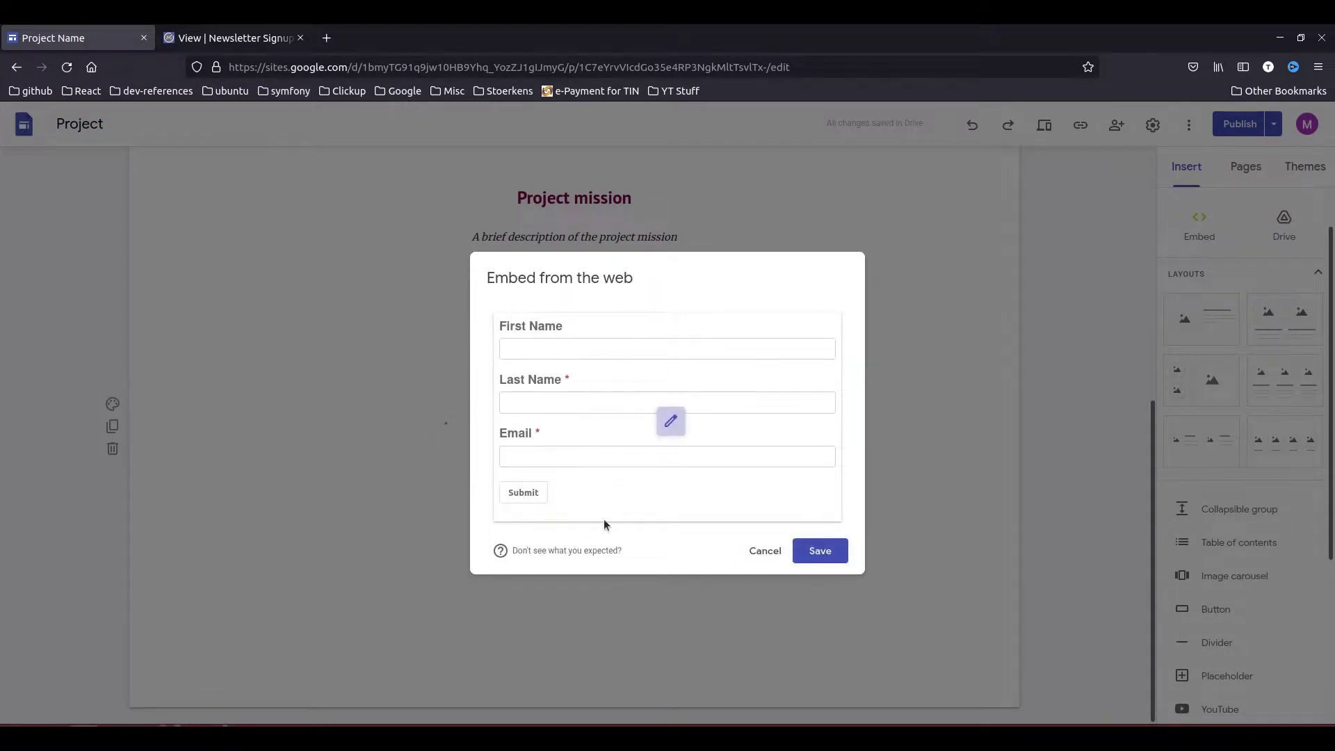
pyautogui.click(815, 552)
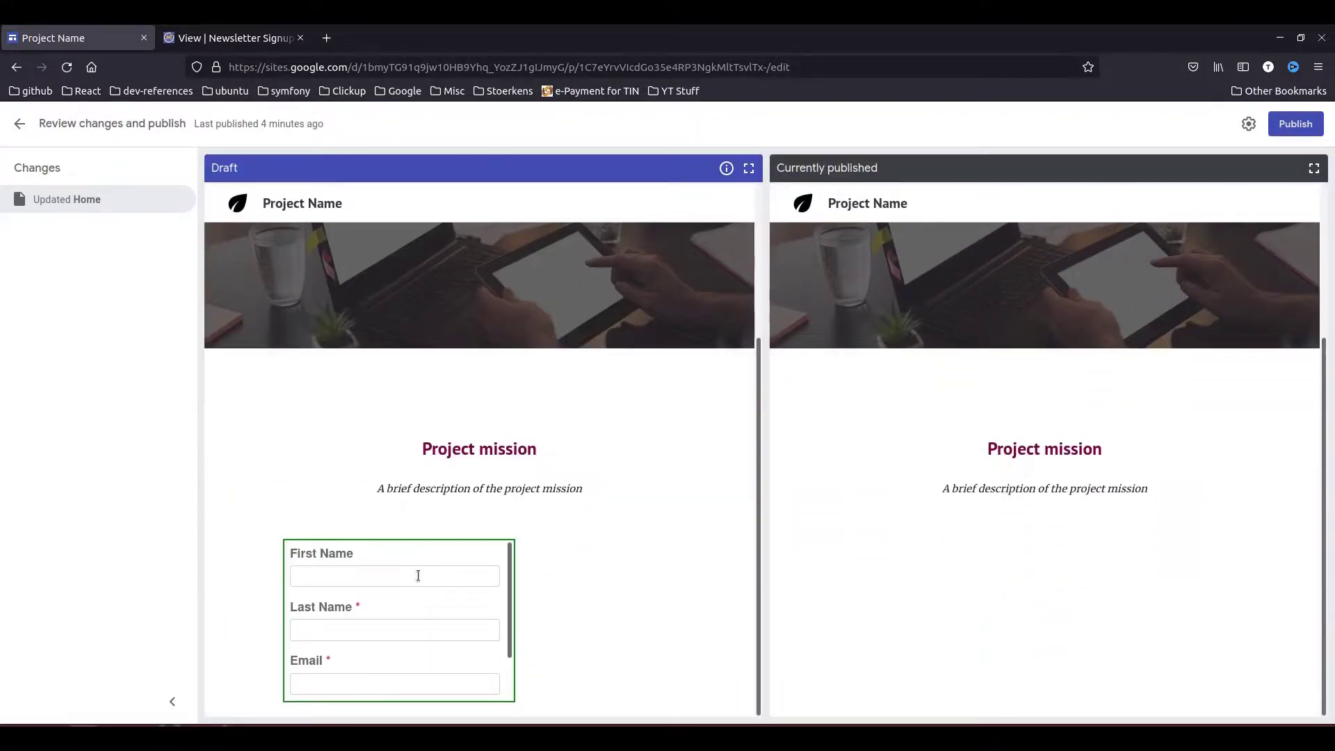
pyautogui.click(1295, 123)
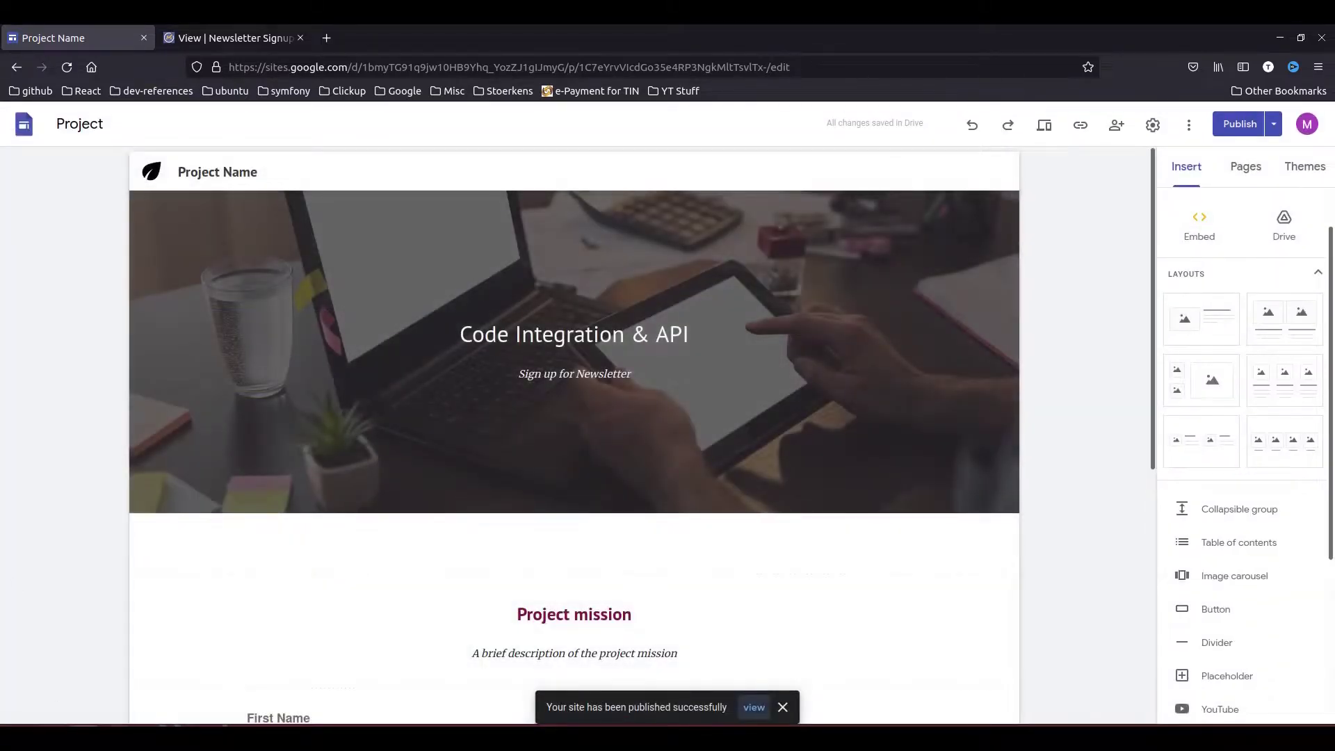
pyautogui.click(82, 736)
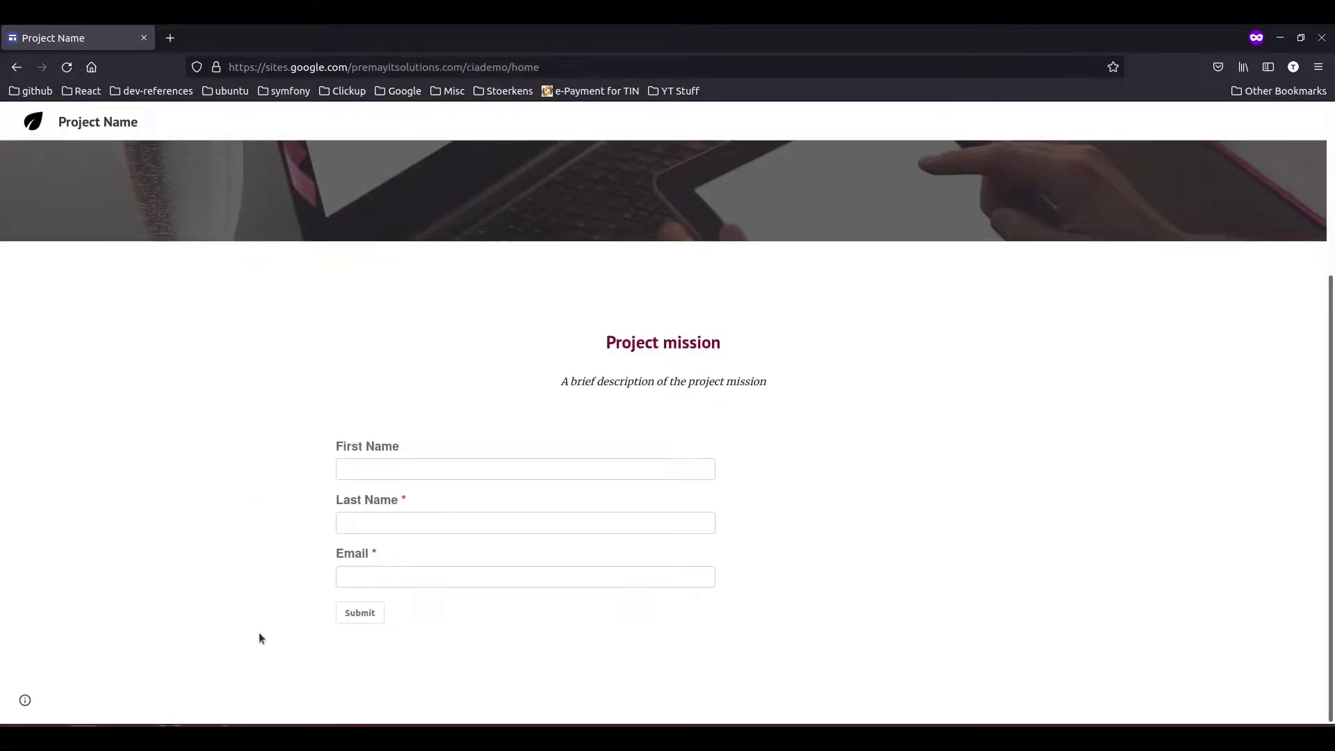
# - Fill the newsletter form with a test first name, last name and e-mail, then submit it
pyautogui.click(423, 465)
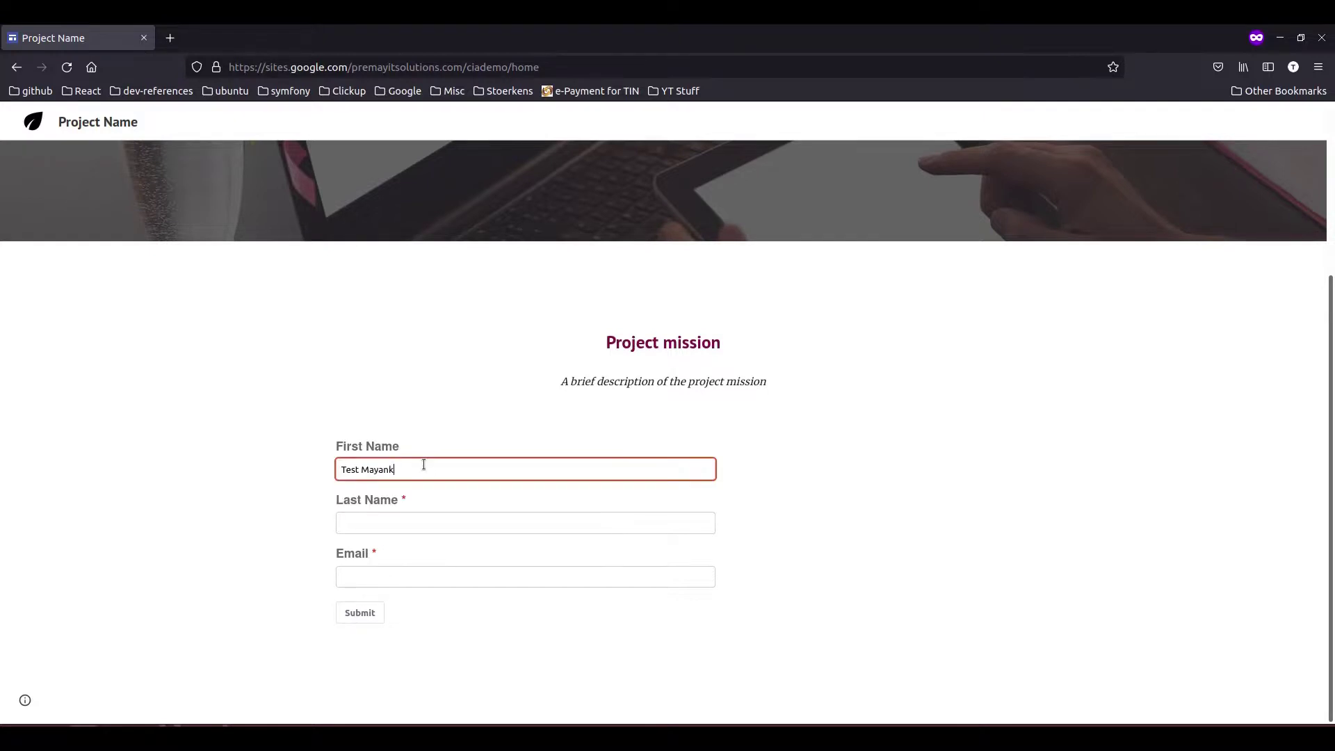
pyautogui.press('Tab')
pyautogui.press('Tab')
pyautogui.write('te')
pyautogui.press('BackSpace')
pyautogui.press('BackSpace')
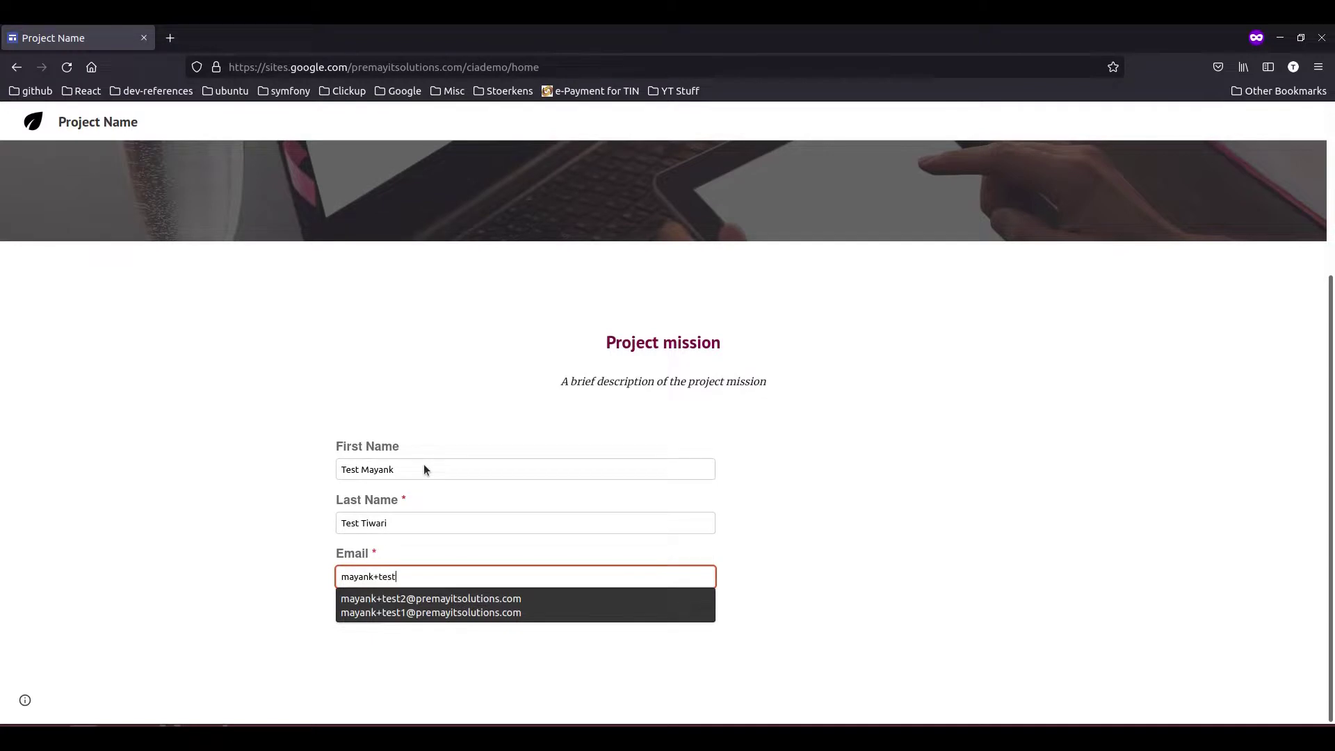
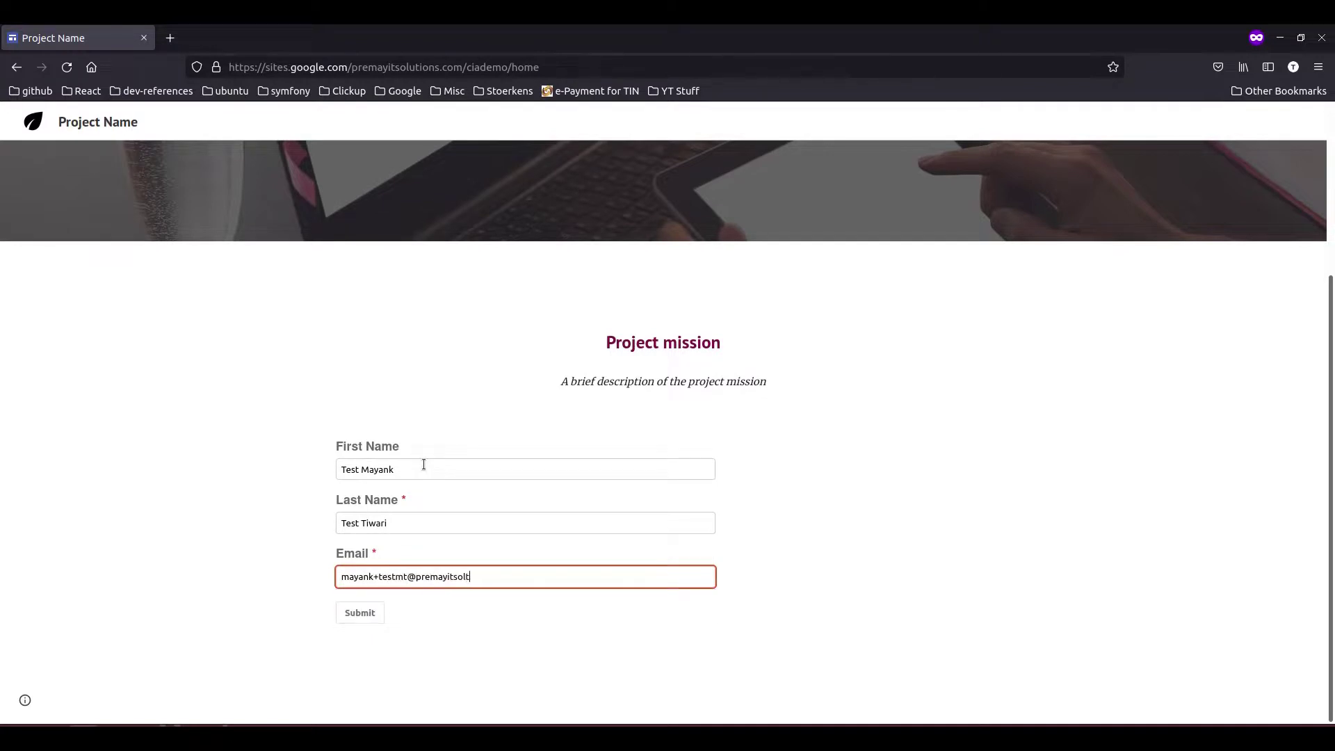
pyautogui.click(349, 616)
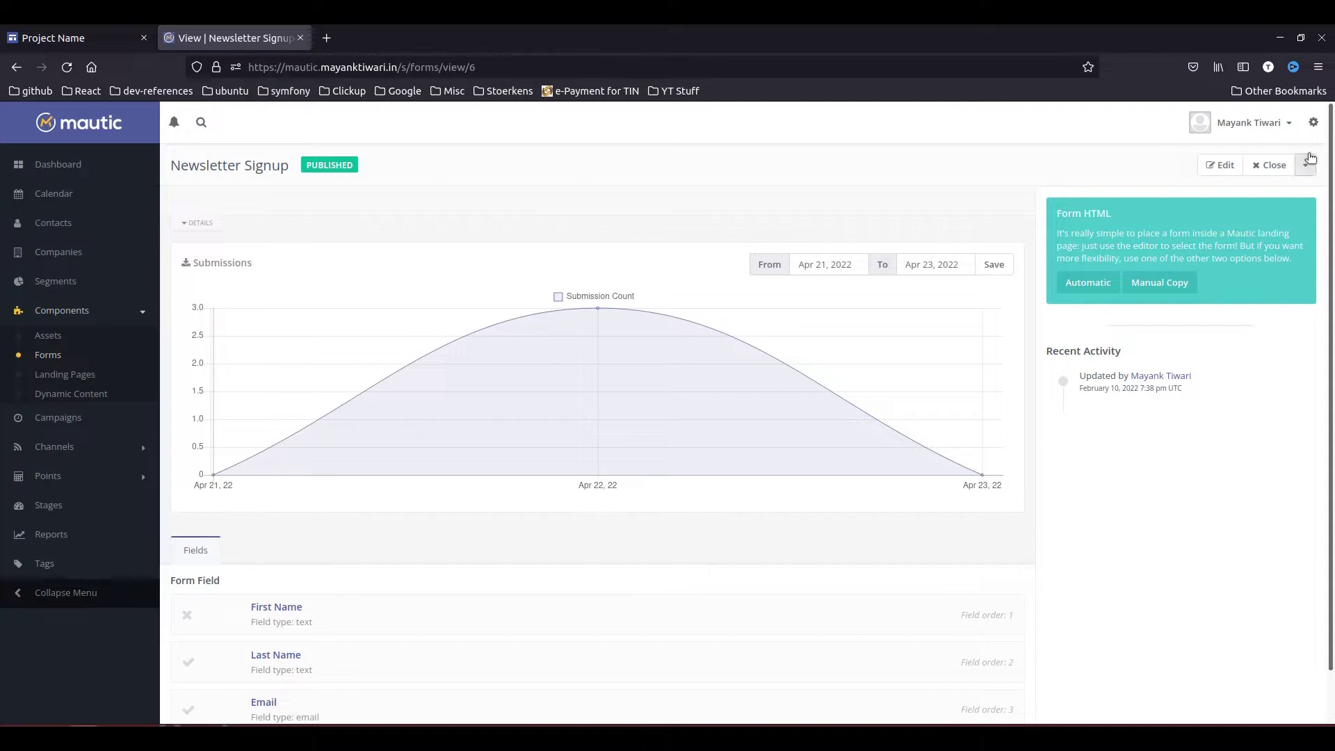
# - Open the Newsletter Signup form's results and highlight the new submission 78
pyautogui.click(1305, 165)
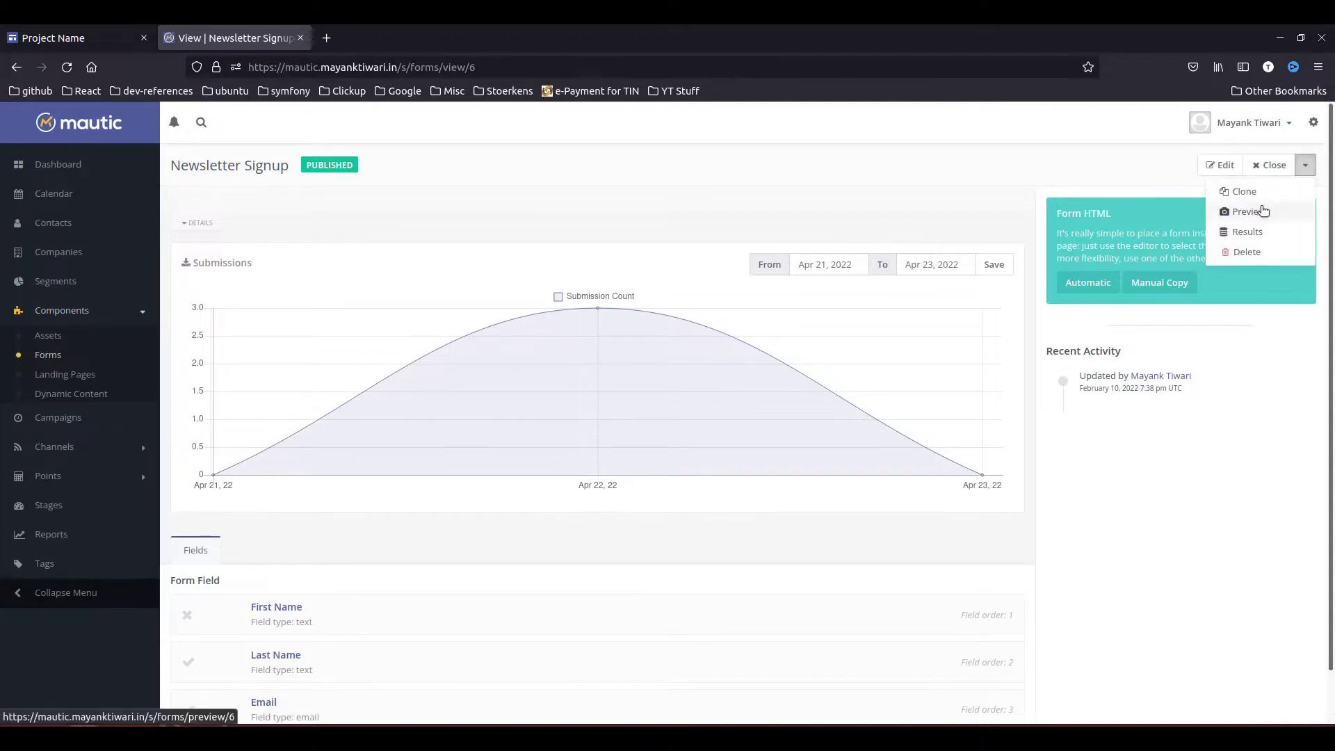
pyautogui.click(1246, 230)
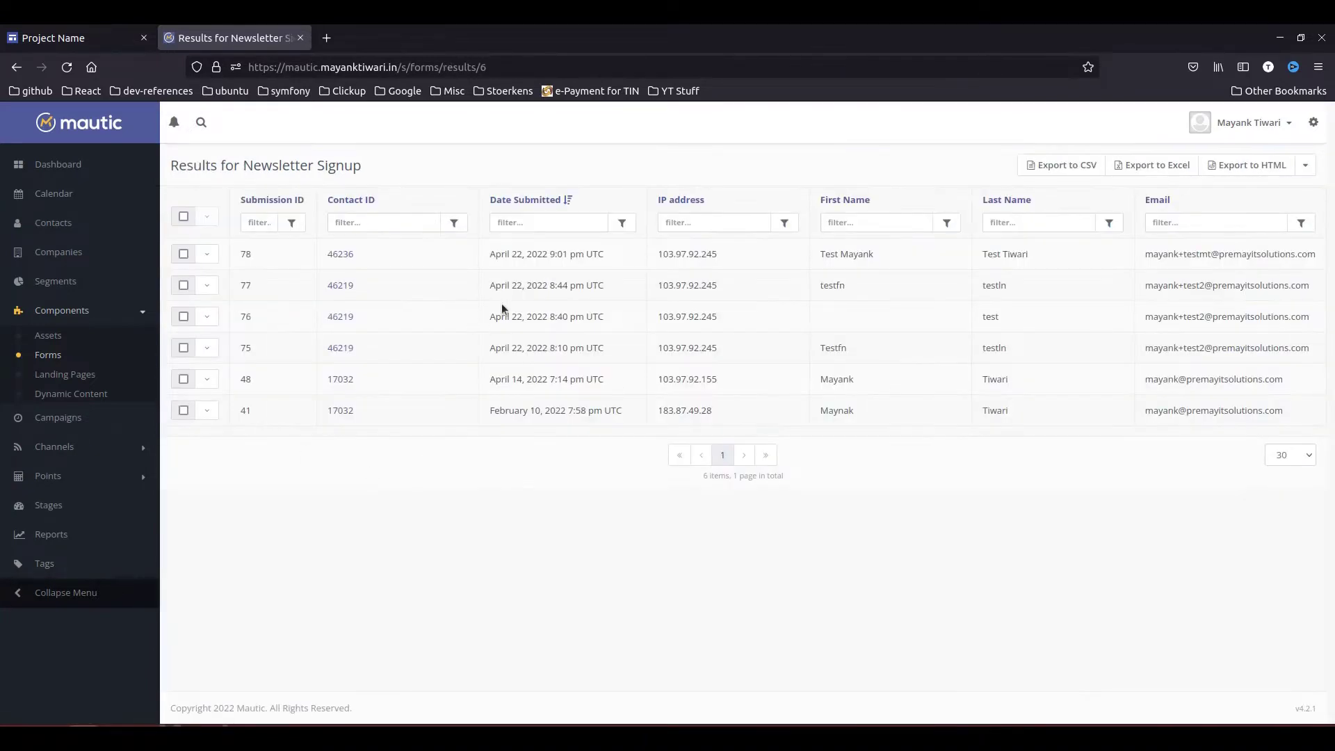
pyautogui.moveTo(1325, 258); pyautogui.dragTo(257, 257)
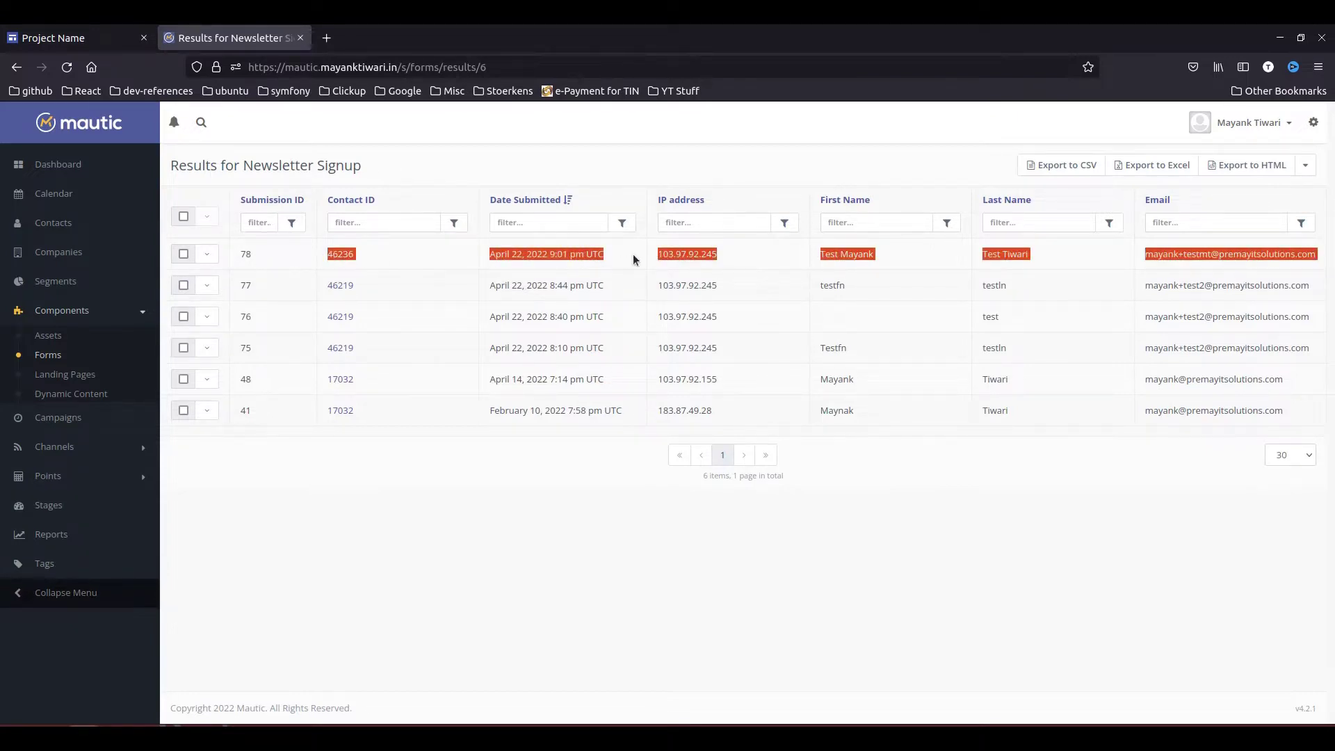
# - Open the submission's contact, check its History for where it was created, then close it
pyautogui.click(348, 253)
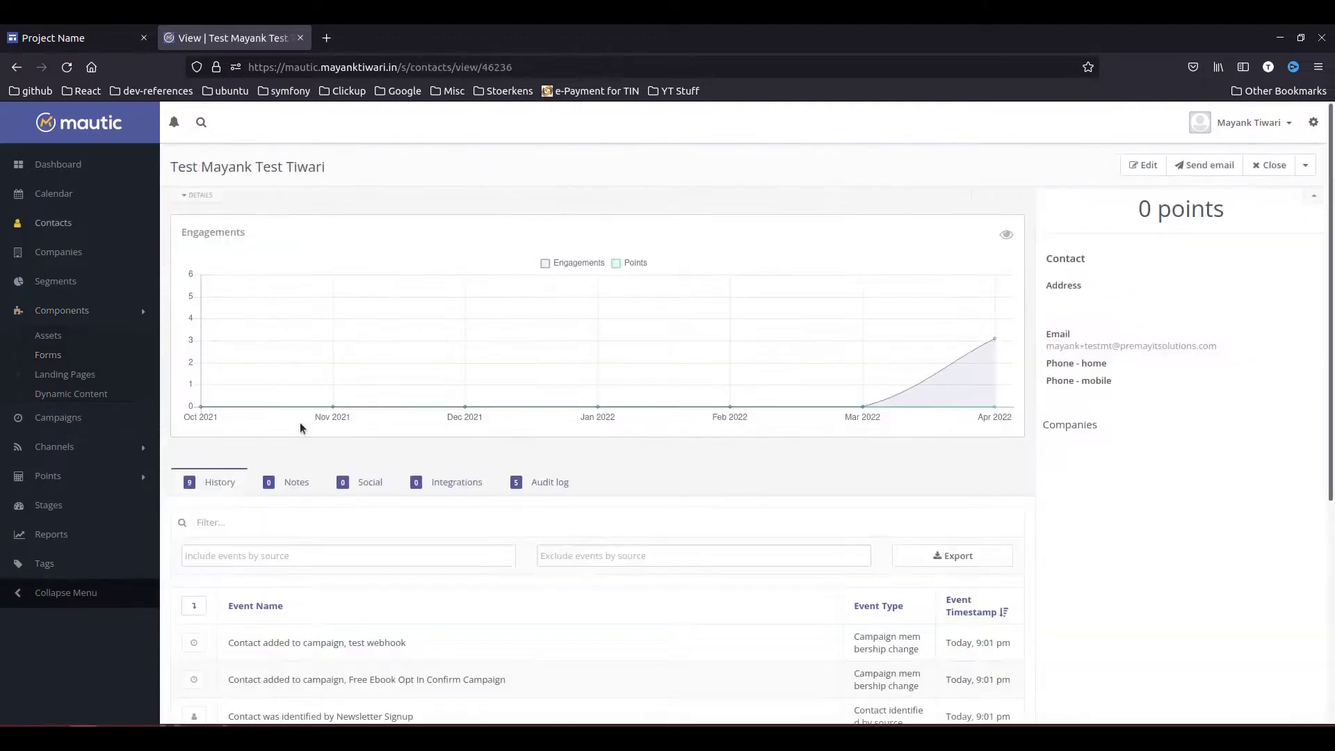
pyautogui.scroll(-5, 598, 501)
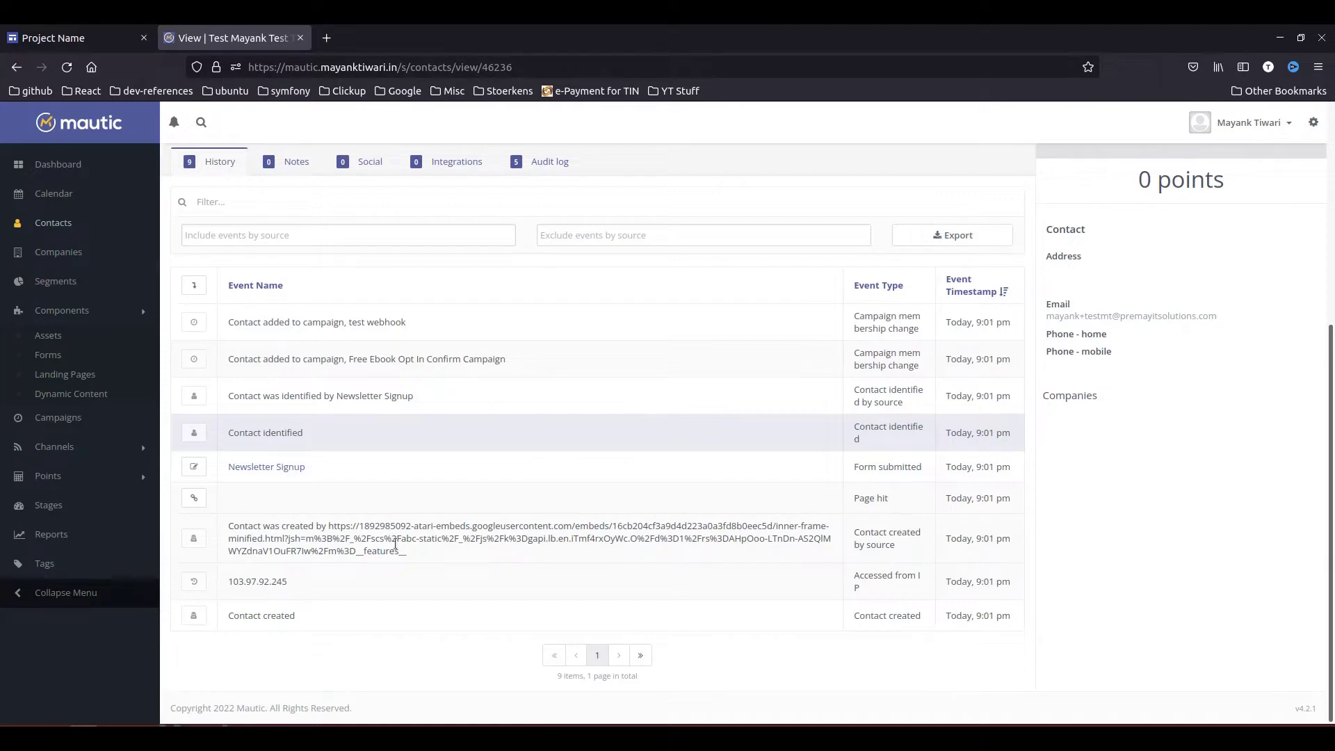
pyautogui.moveTo(427, 560); pyautogui.dragTo(215, 533)
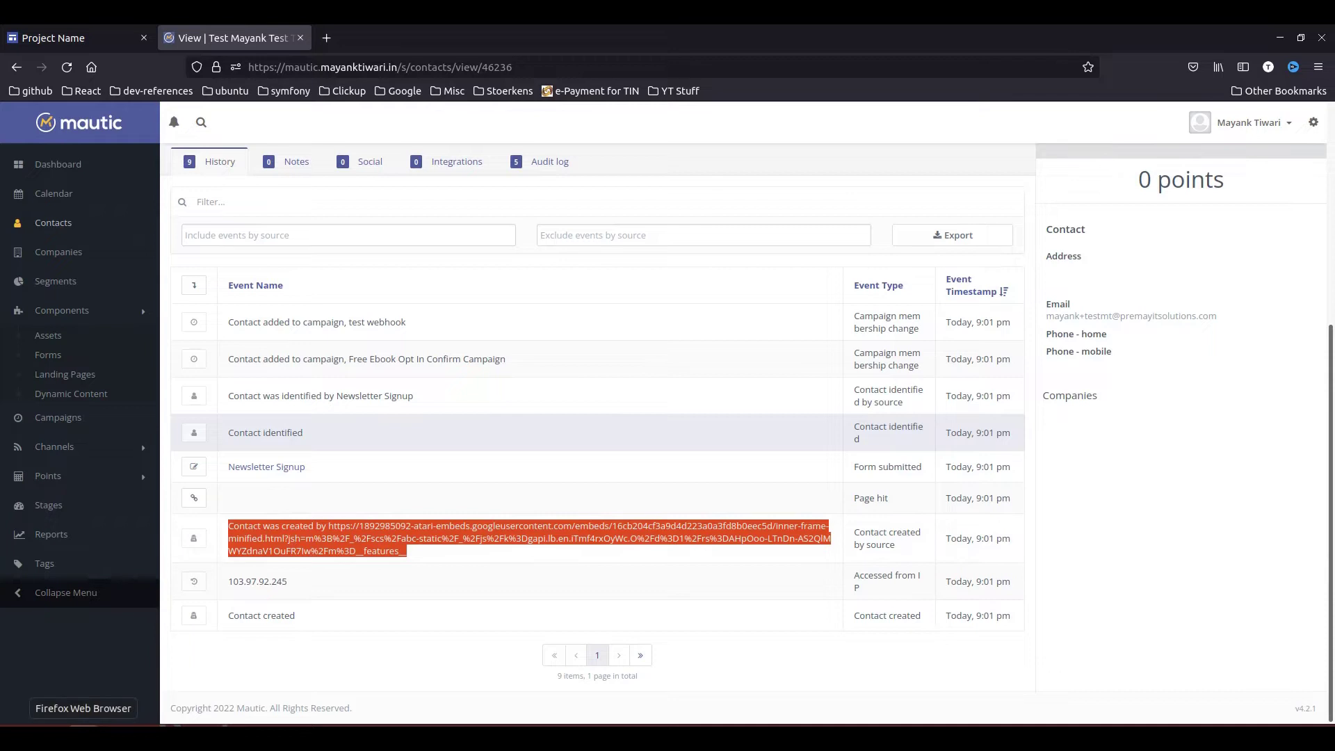
pyautogui.hotkey('ctrl', 'w')
pyautogui.scroll(3, 897, 594)
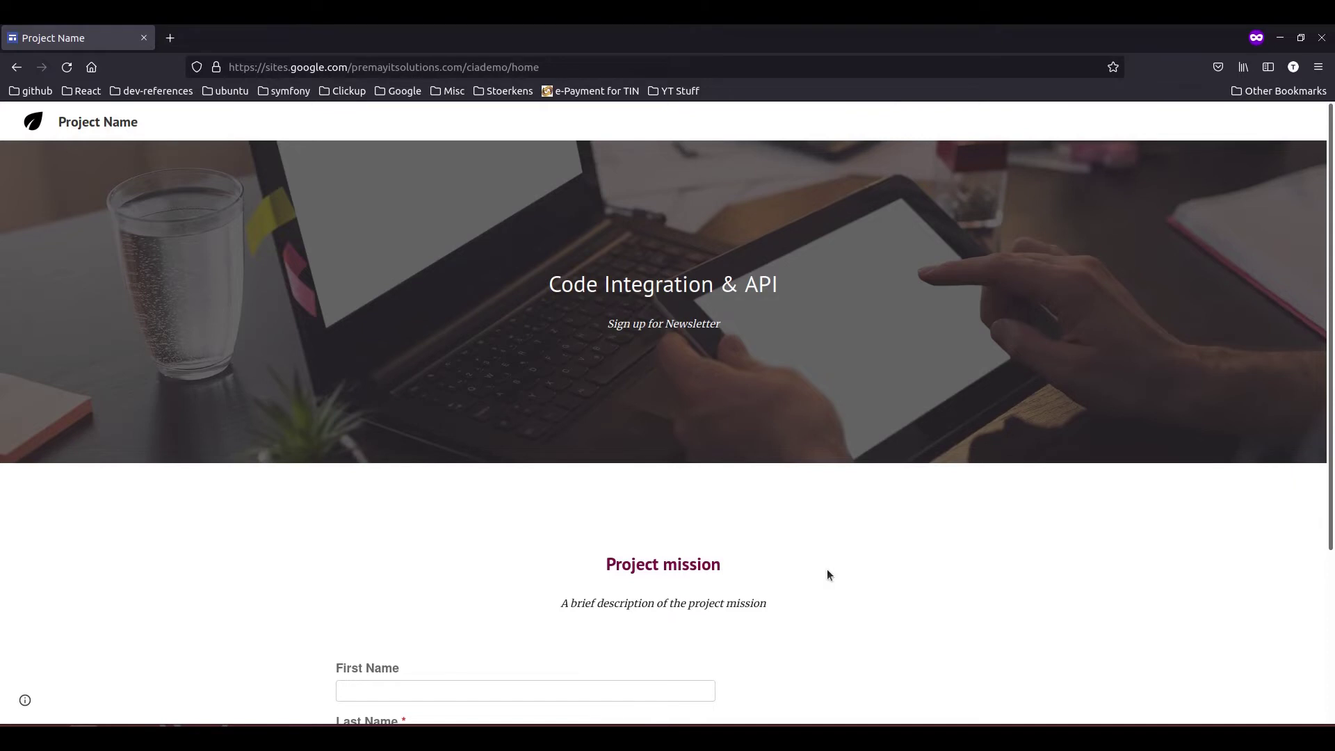
pyautogui.scroll(-3, 832, 569)
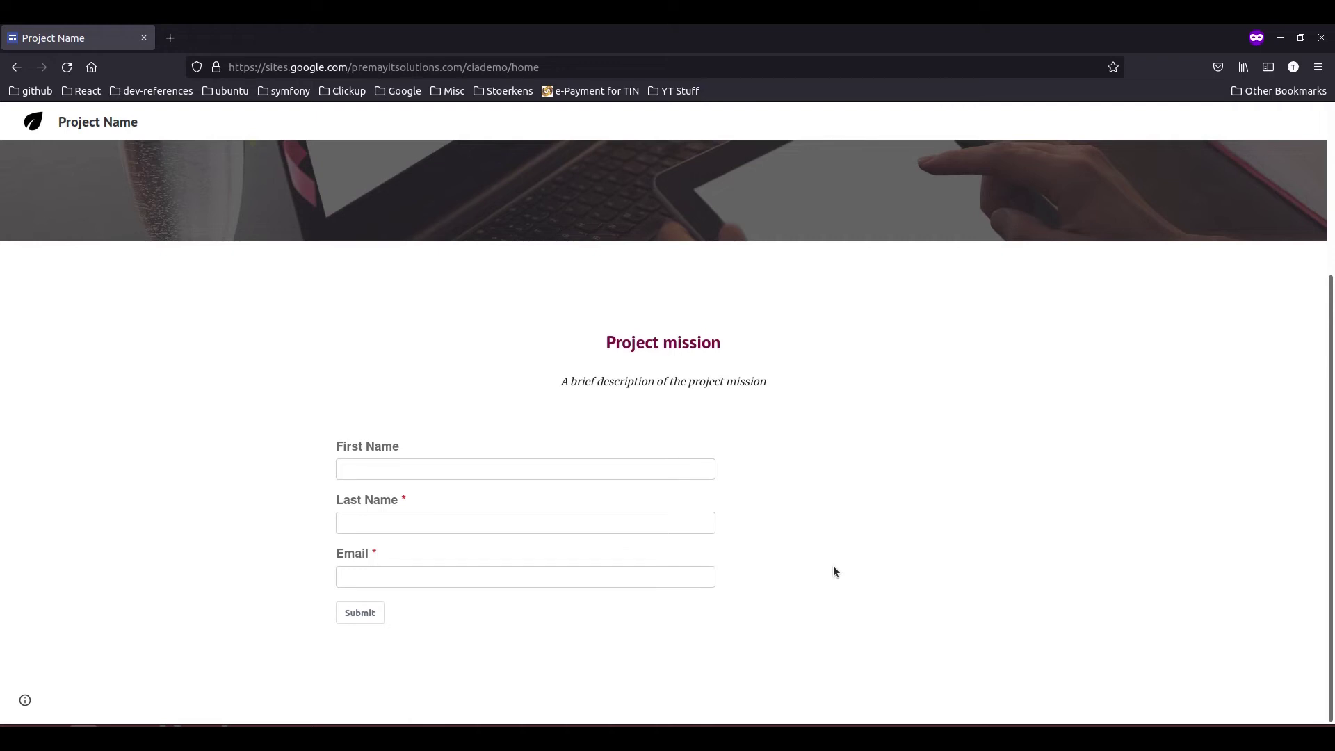
pyautogui.scroll(3, 834, 571)
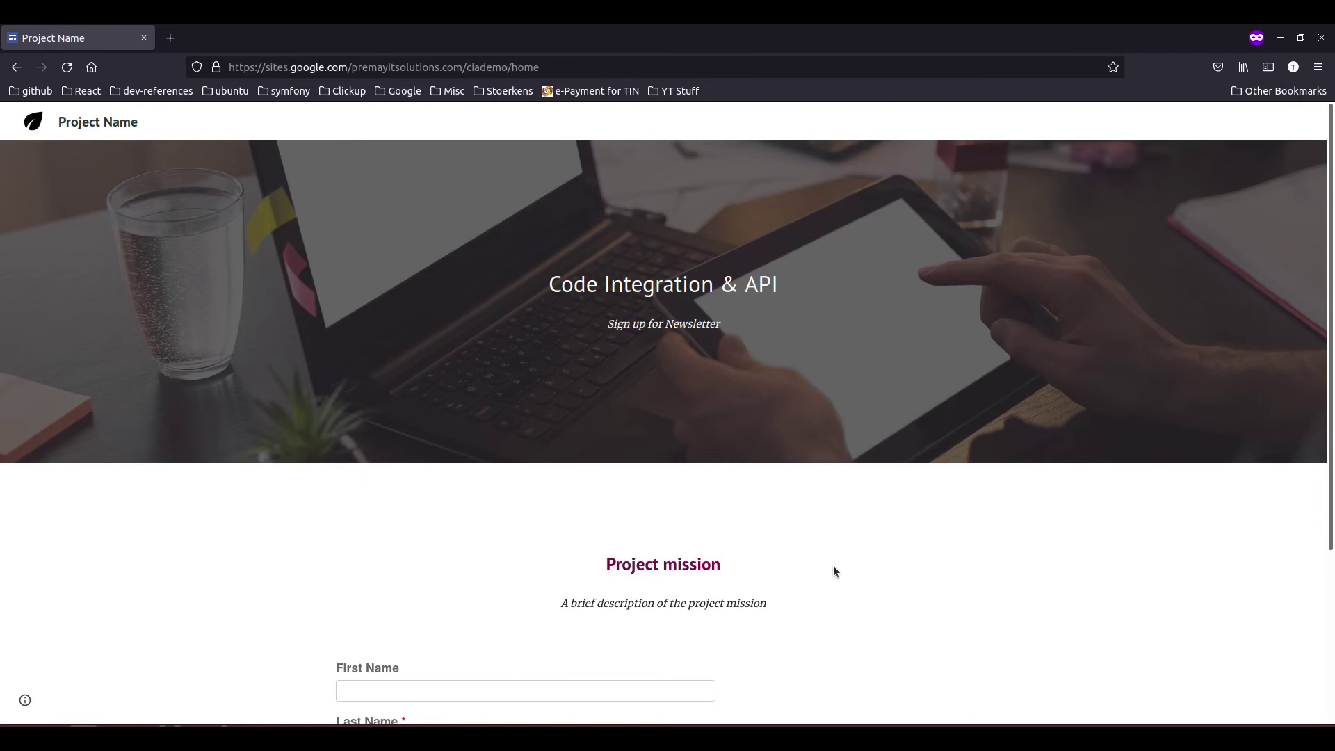
pyautogui.scroll(-3, 834, 571)
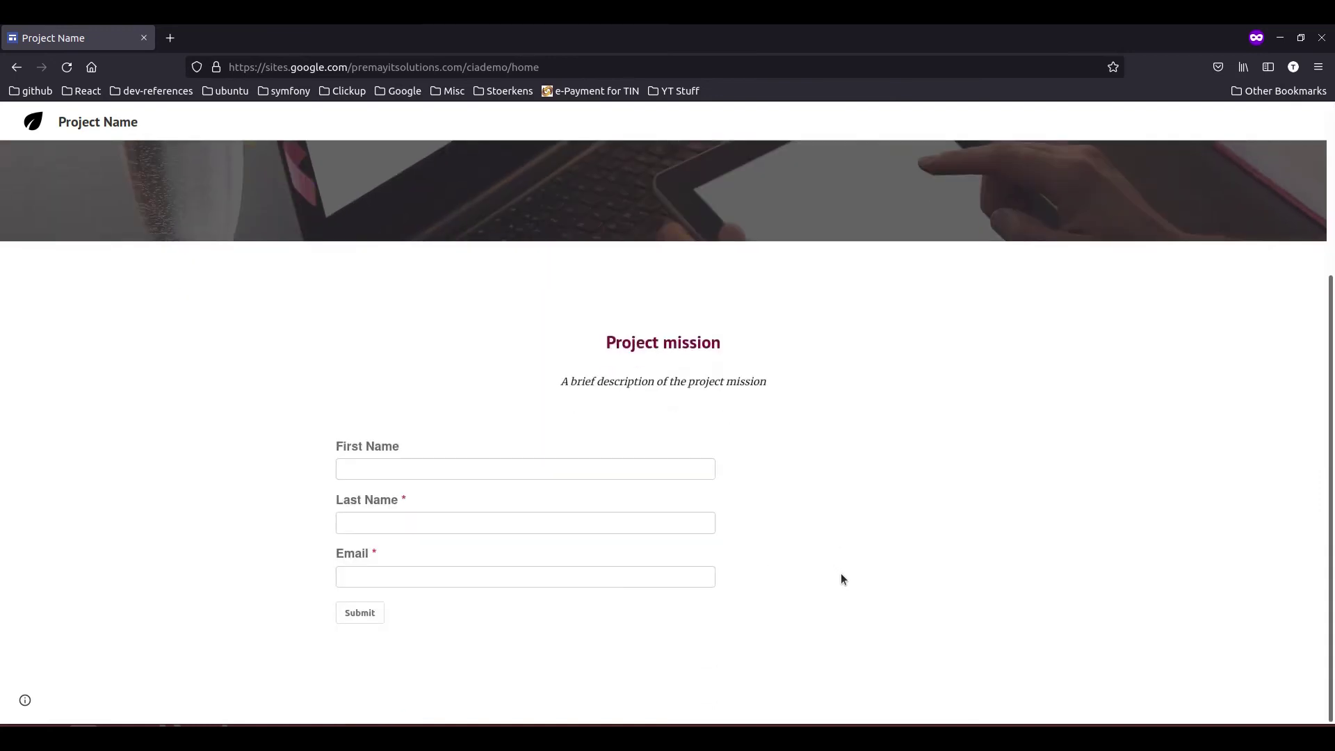